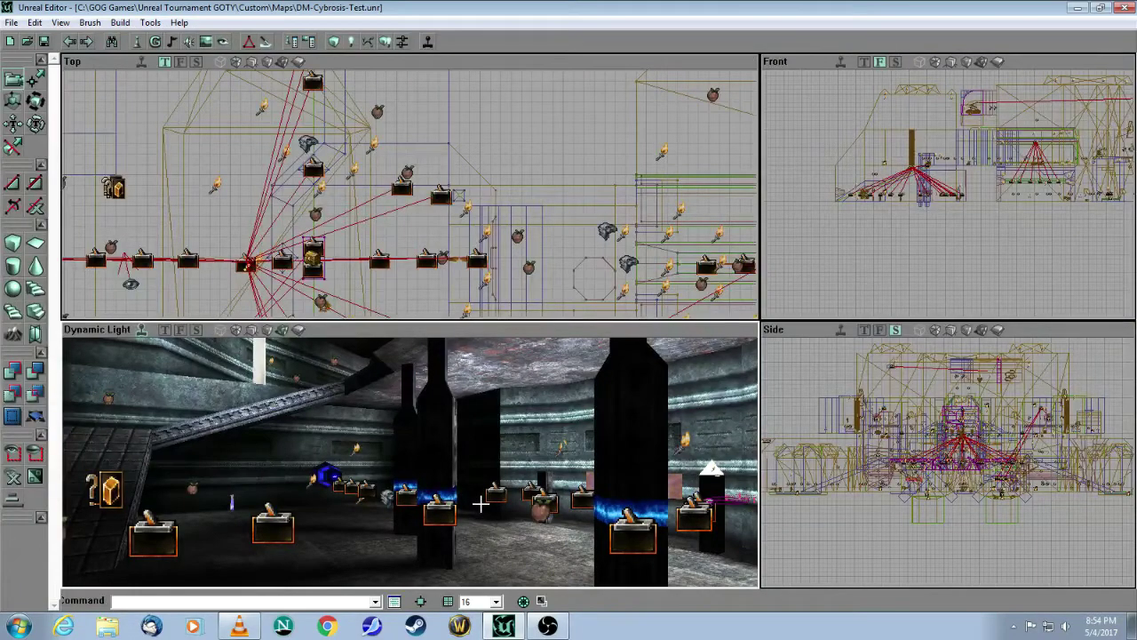
Look over the laser beam and the surrounding trigger actors of the trap room in the 3D view
click(242, 631)
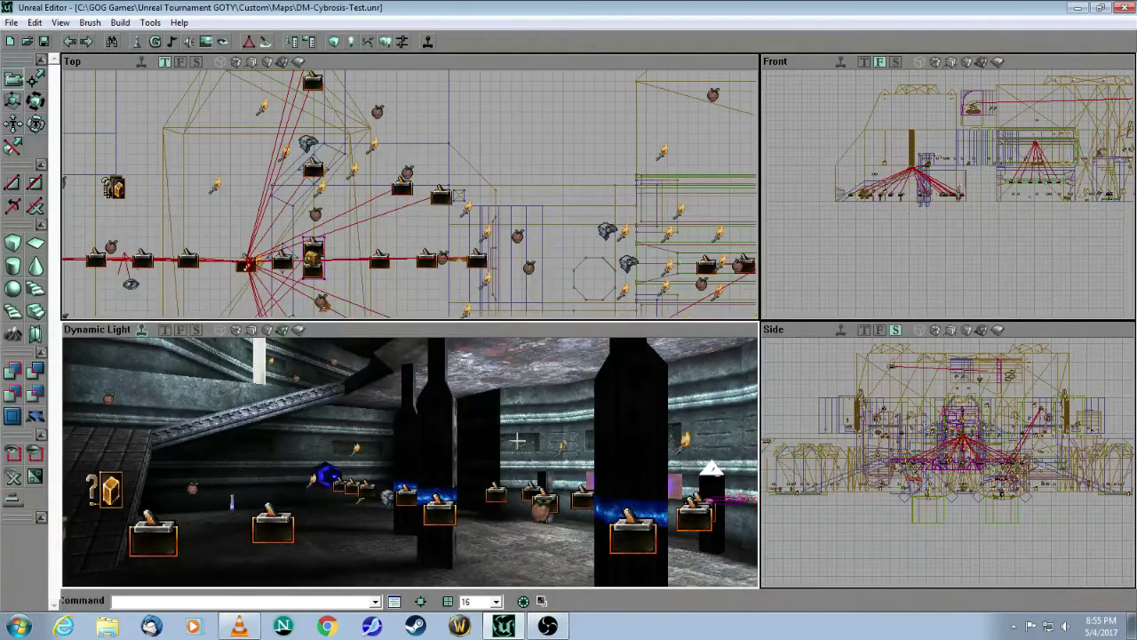
drag(408, 462, 412, 413)
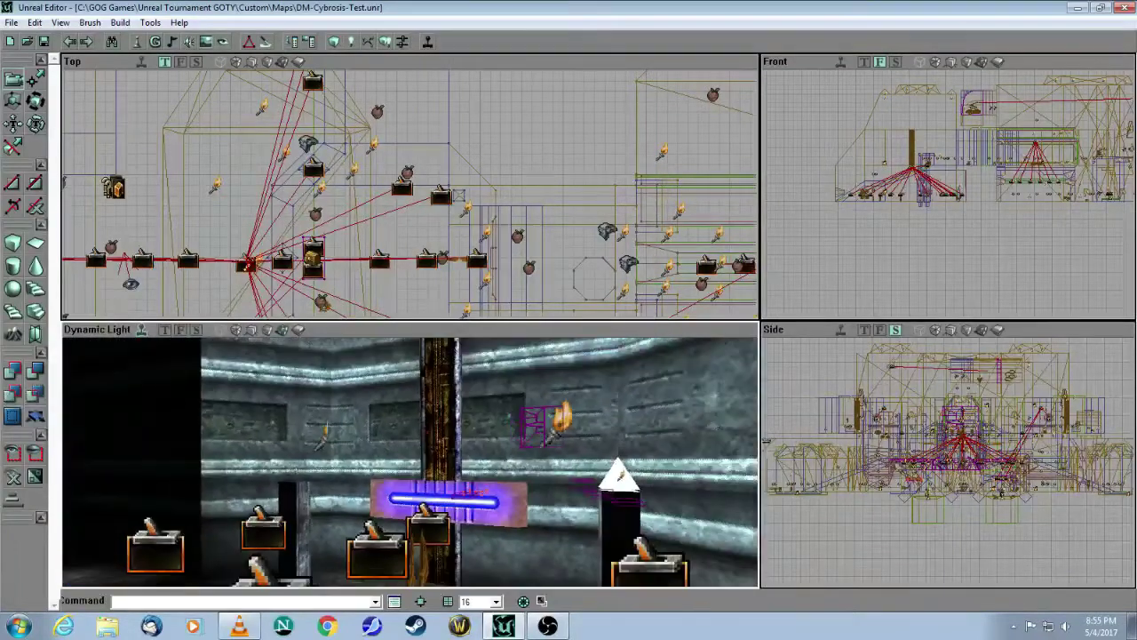
mouse_move(478, 531)
mouse_down()
mouse_move(497, 573)
mouse_move(551, 497)
mouse_move(575, 427)
mouse_move(533, 399)
mouse_move(497, 453)
mouse_move(426, 497)
mouse_move(409, 444)
mouse_move(478, 530)
mouse_up()
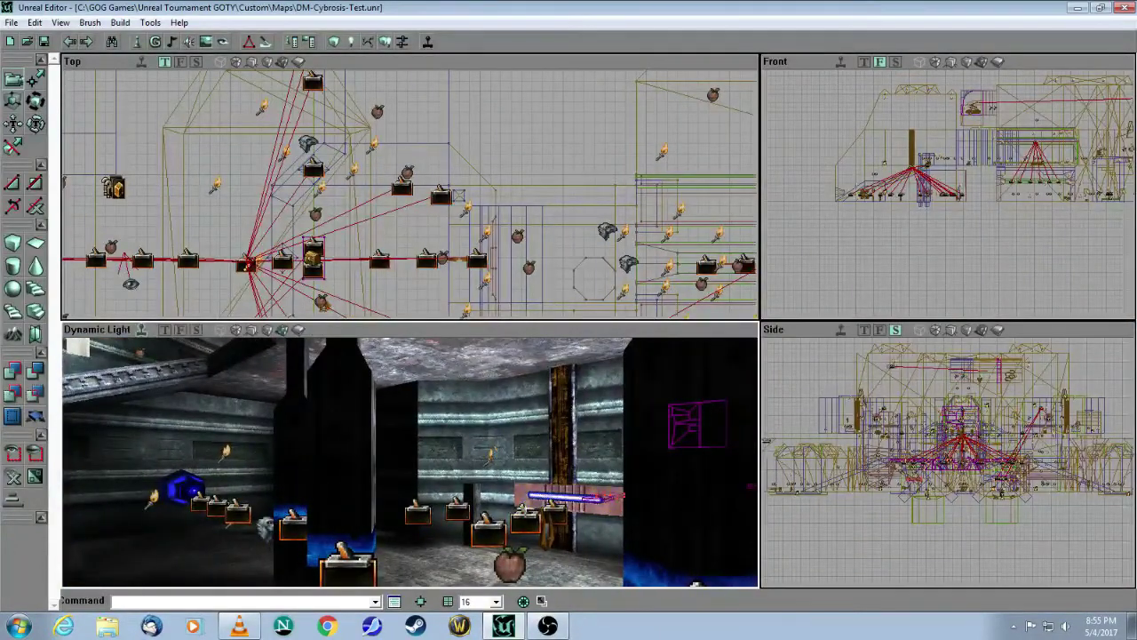
drag(457, 490, 458, 489)
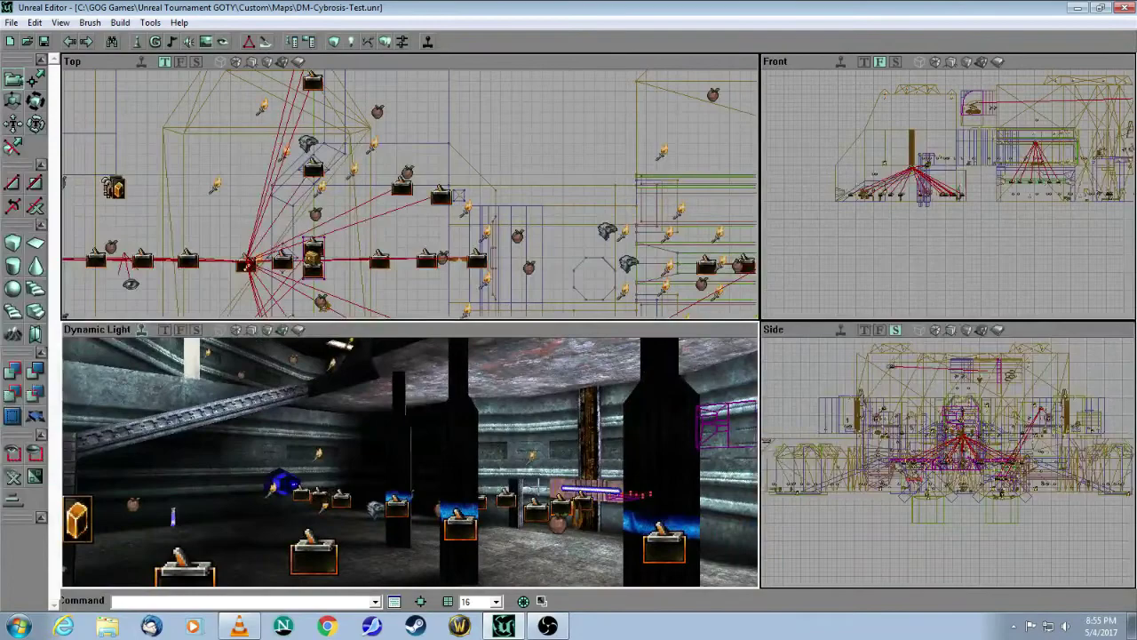
mouse_move(458, 490)
mouse_down()
mouse_move(404, 475)
mouse_move(453, 444)
mouse_move(455, 417)
mouse_move(457, 490)
mouse_up()
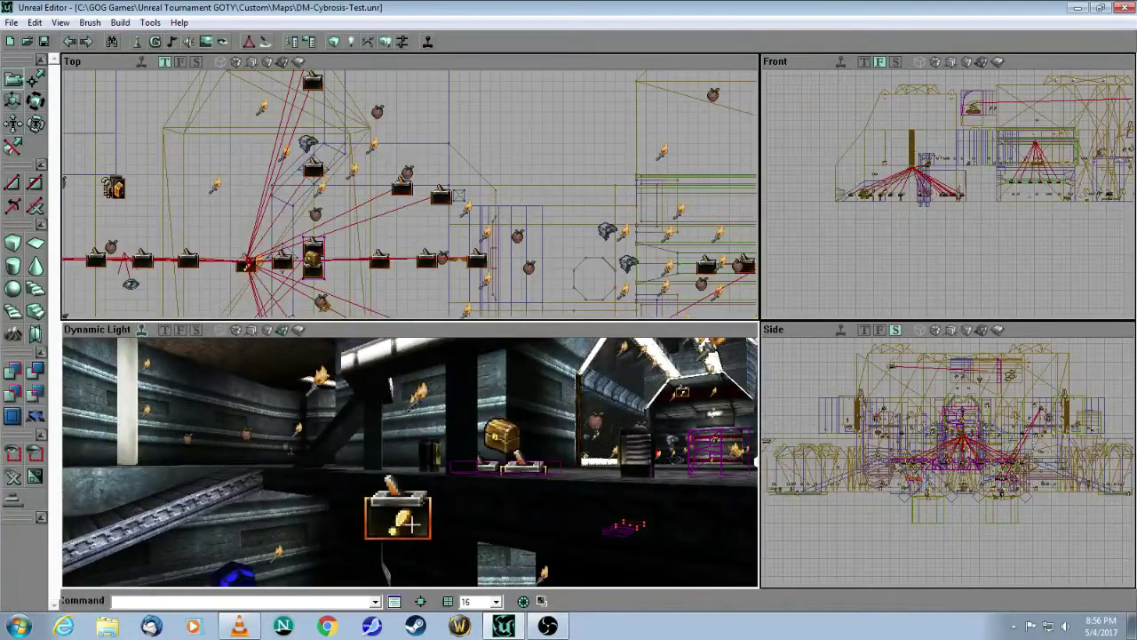
Inspect the Events, Object and SpecialEvent settings in the properties of the trap room's SpecialEvent actor
click(412, 524)
right_click(411, 524)
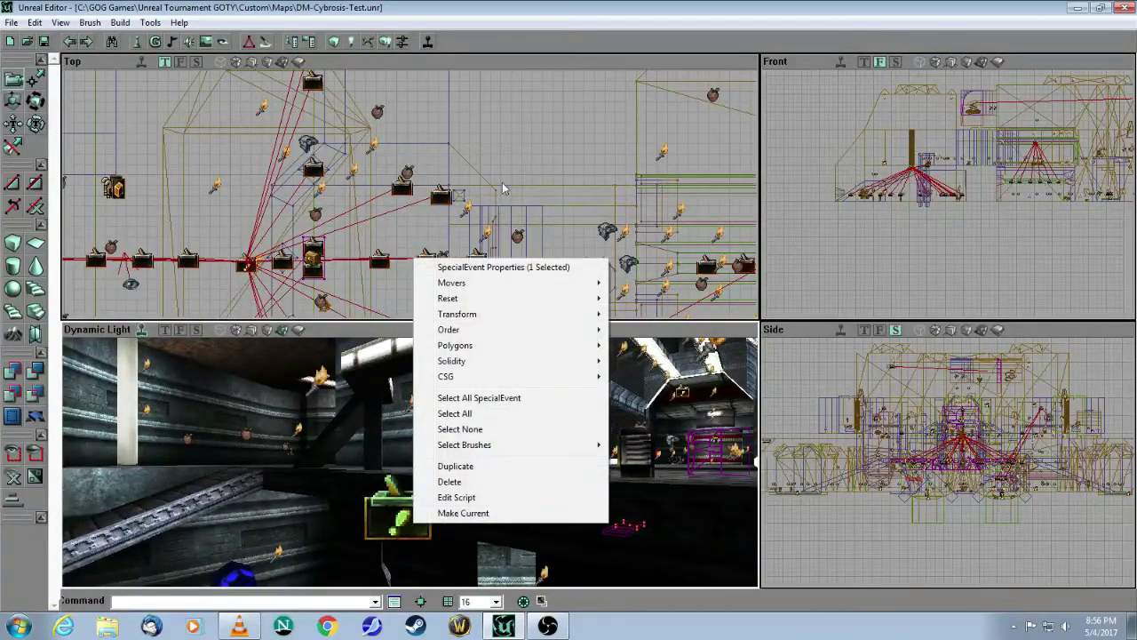
click(503, 266)
drag(793, 37, 825, 73)
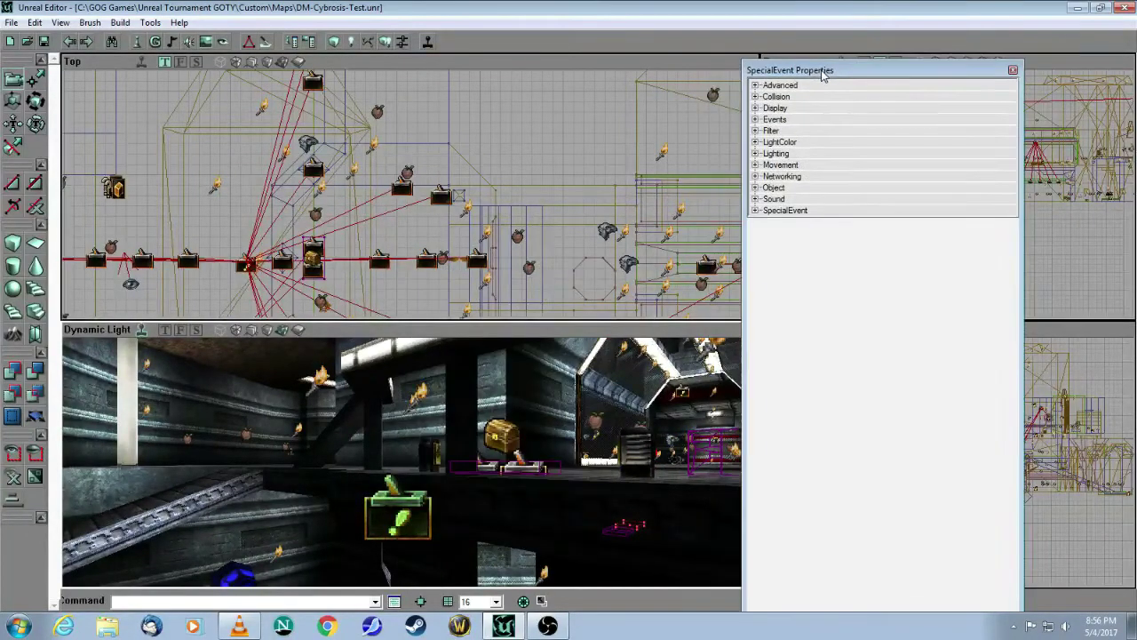
click(756, 120)
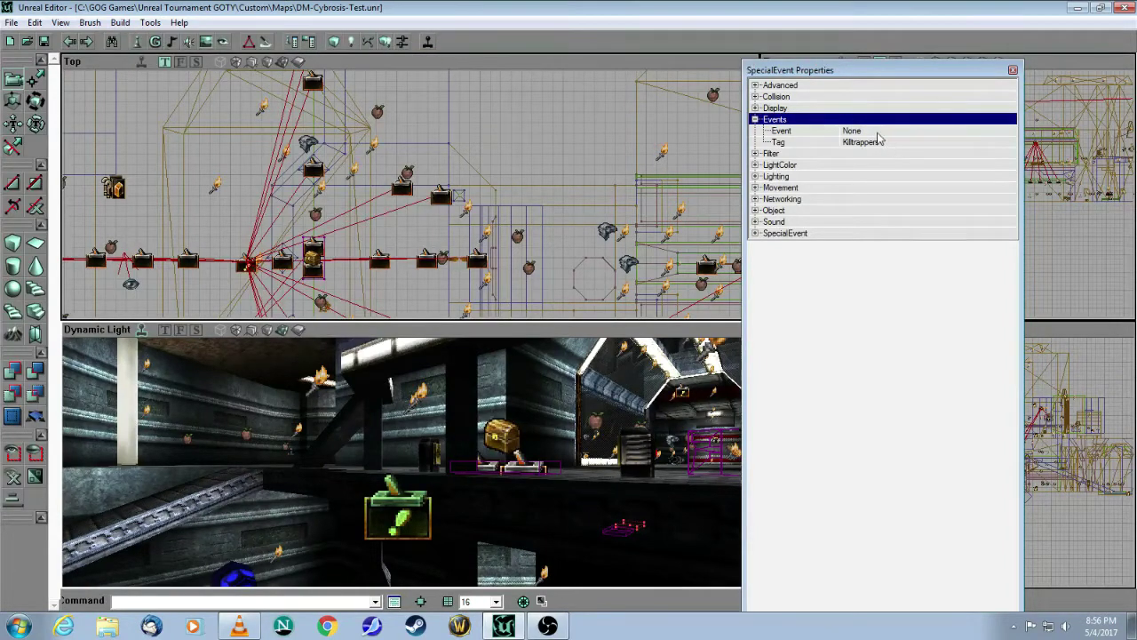
click(755, 210)
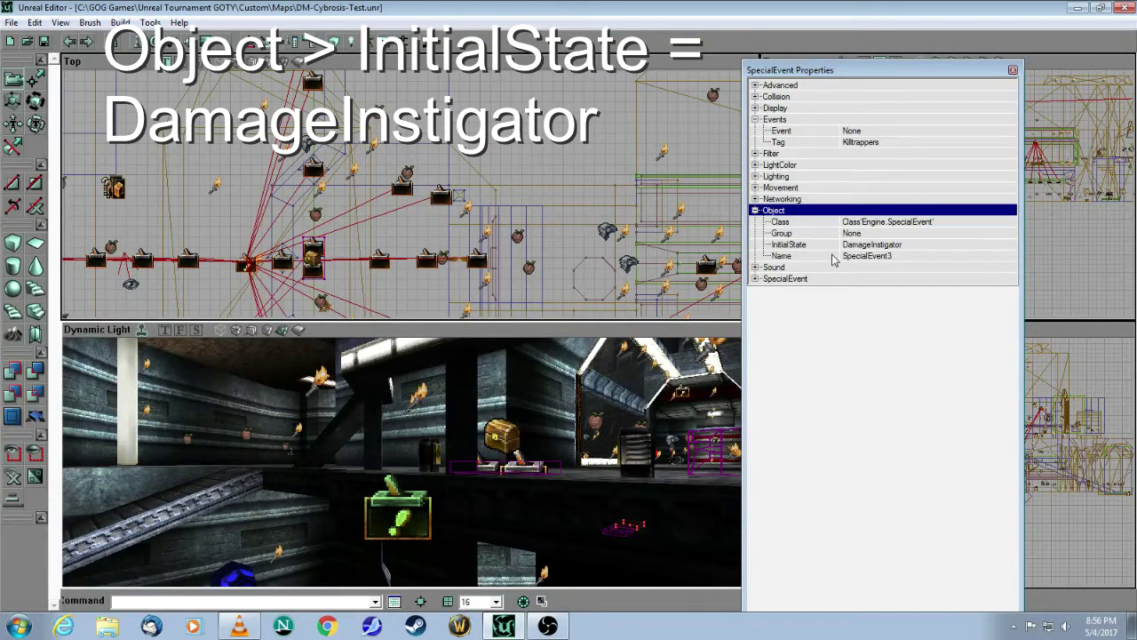
click(754, 279)
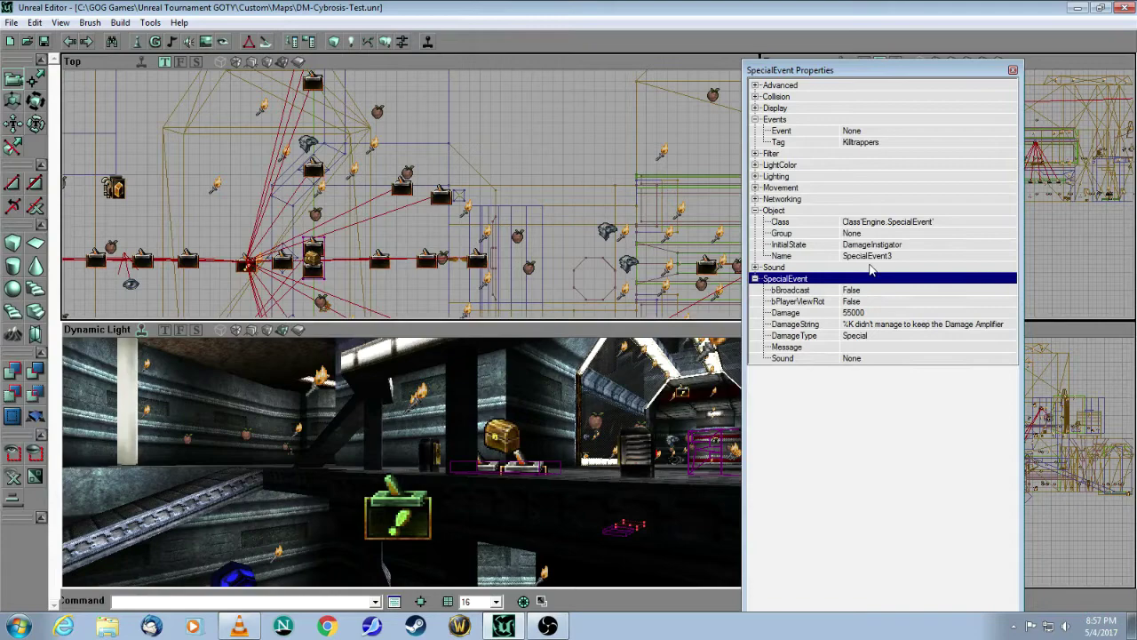
click(1011, 71)
Locate the mover brushes placed outside the map's rooms and select the long, narrow beam mover
drag(567, 466, 591, 510)
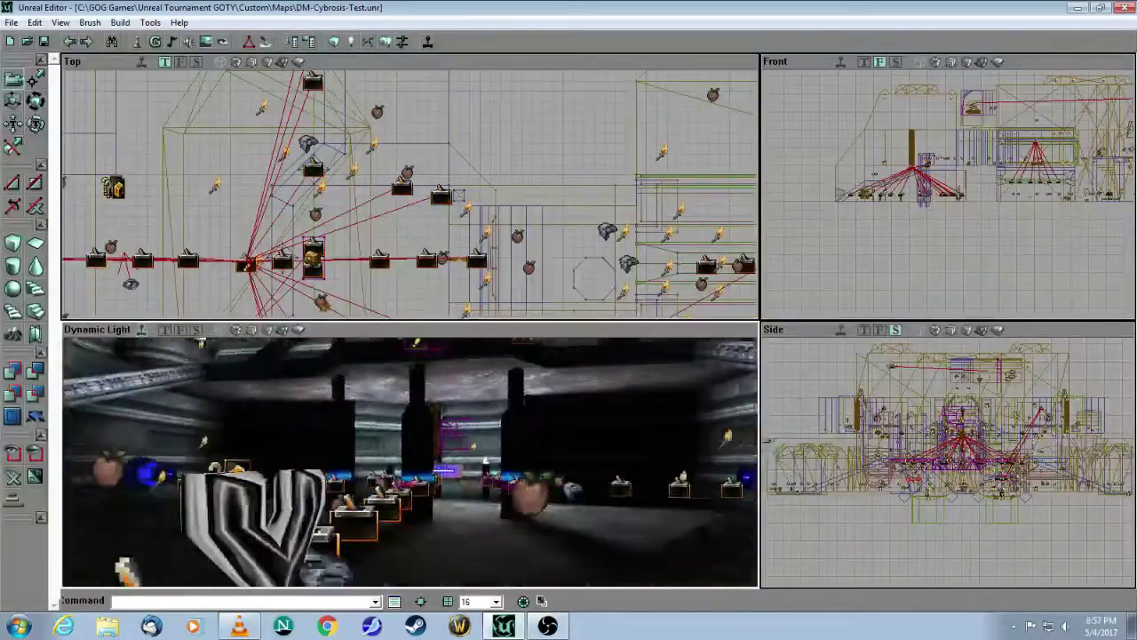
drag(440, 405, 356, 366)
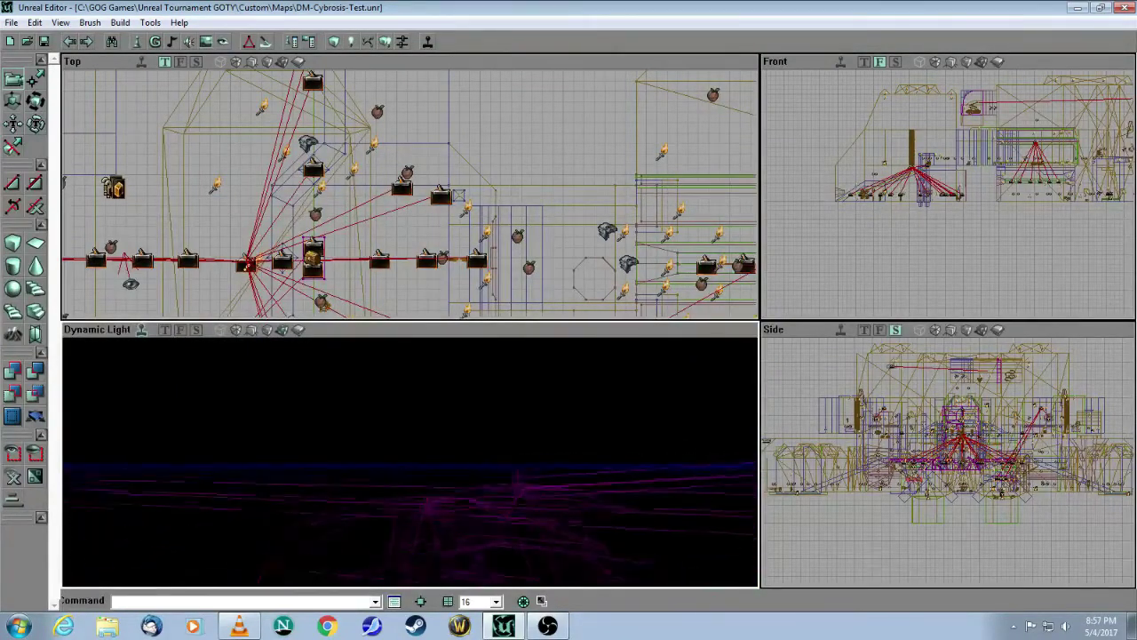
drag(365, 508, 365, 508)
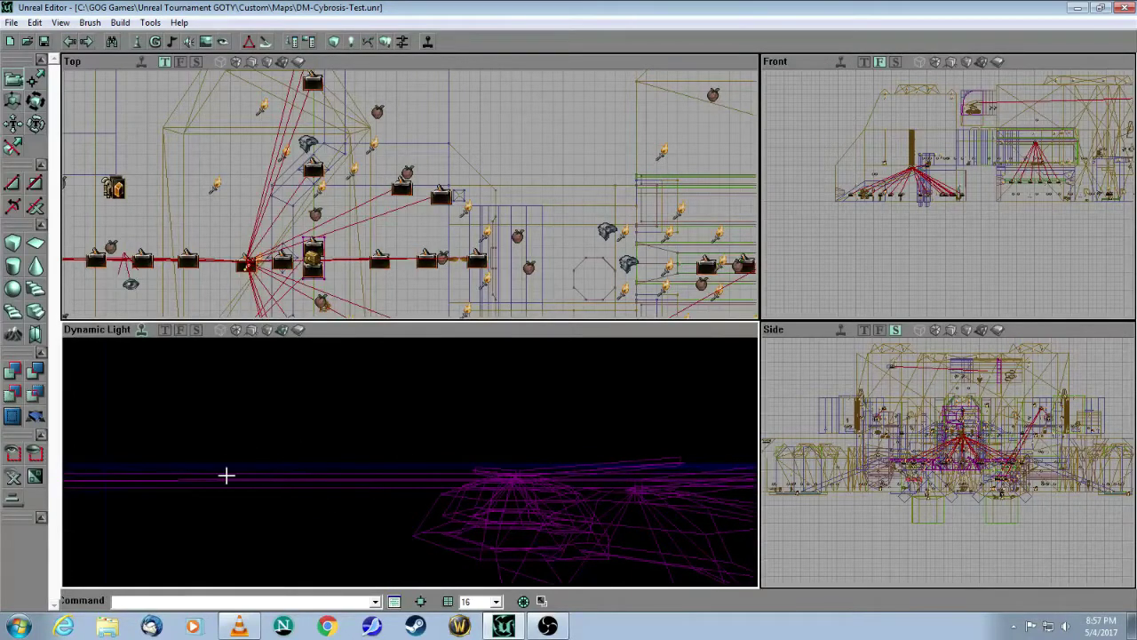
drag(370, 466, 370, 467)
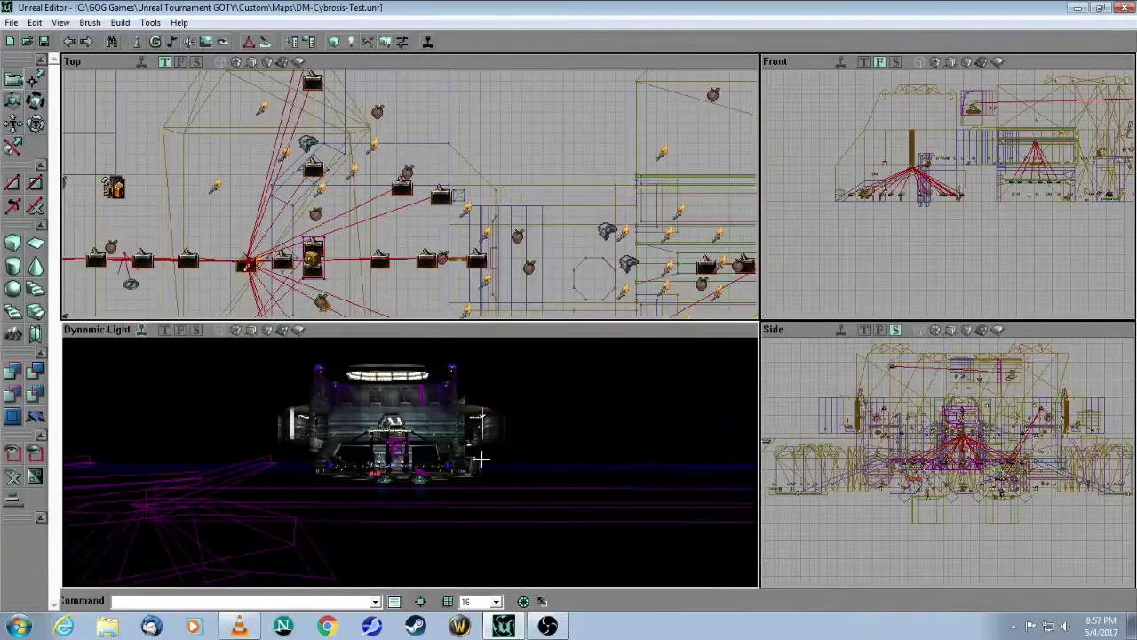
drag(421, 546, 421, 546)
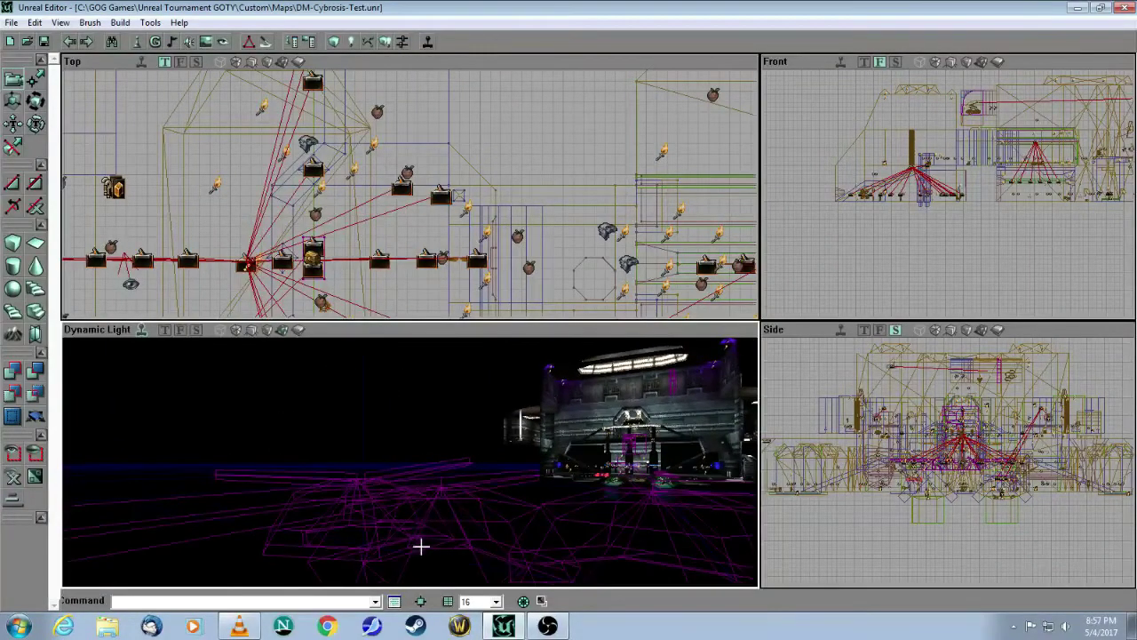
click(523, 547)
click(604, 522)
drag(330, 509, 341, 534)
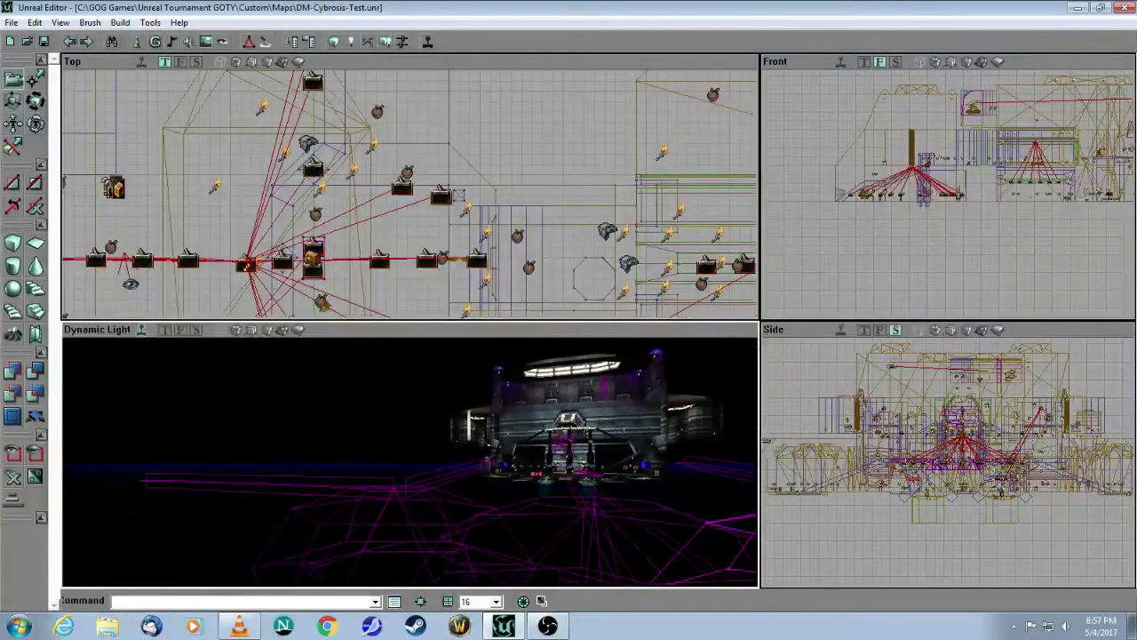
click(312, 535)
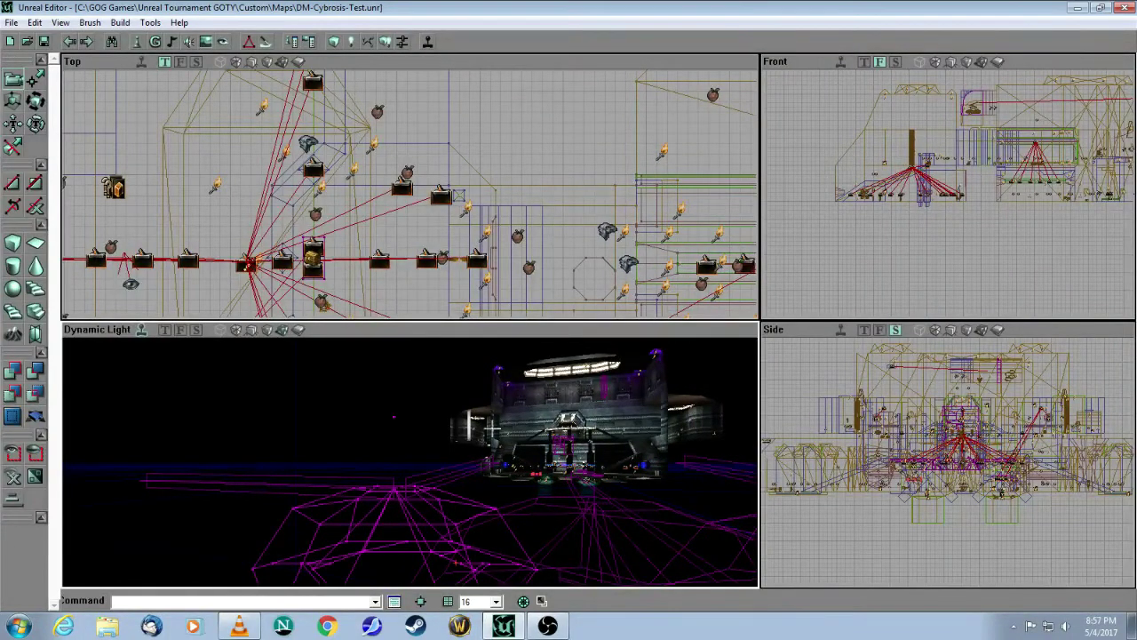
click(308, 403)
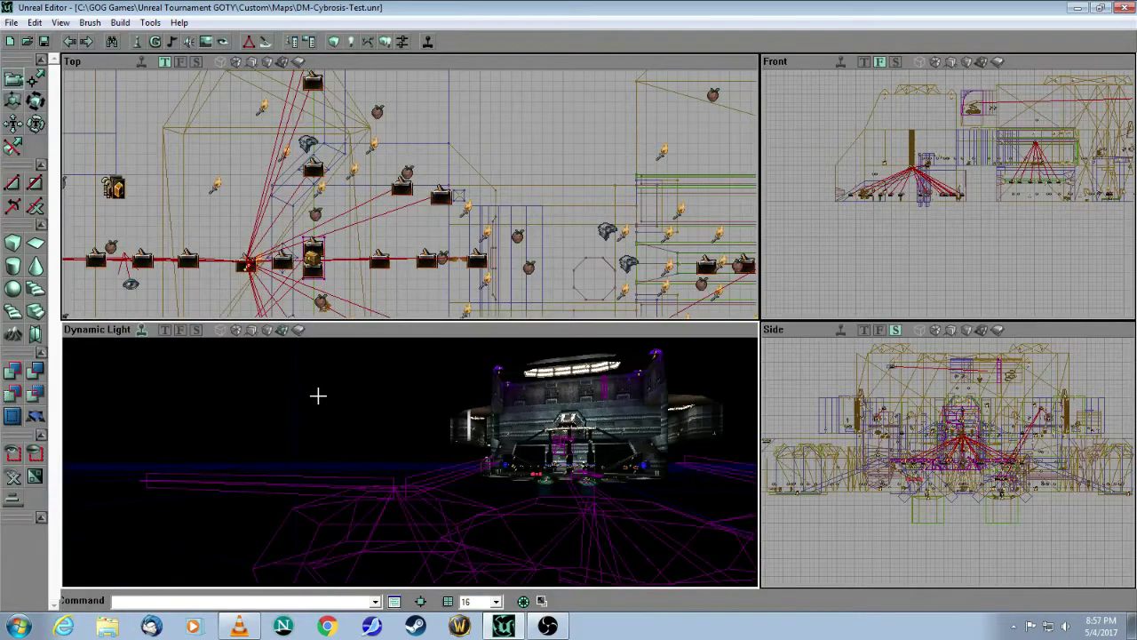
drag(344, 405, 418, 401)
click(518, 543)
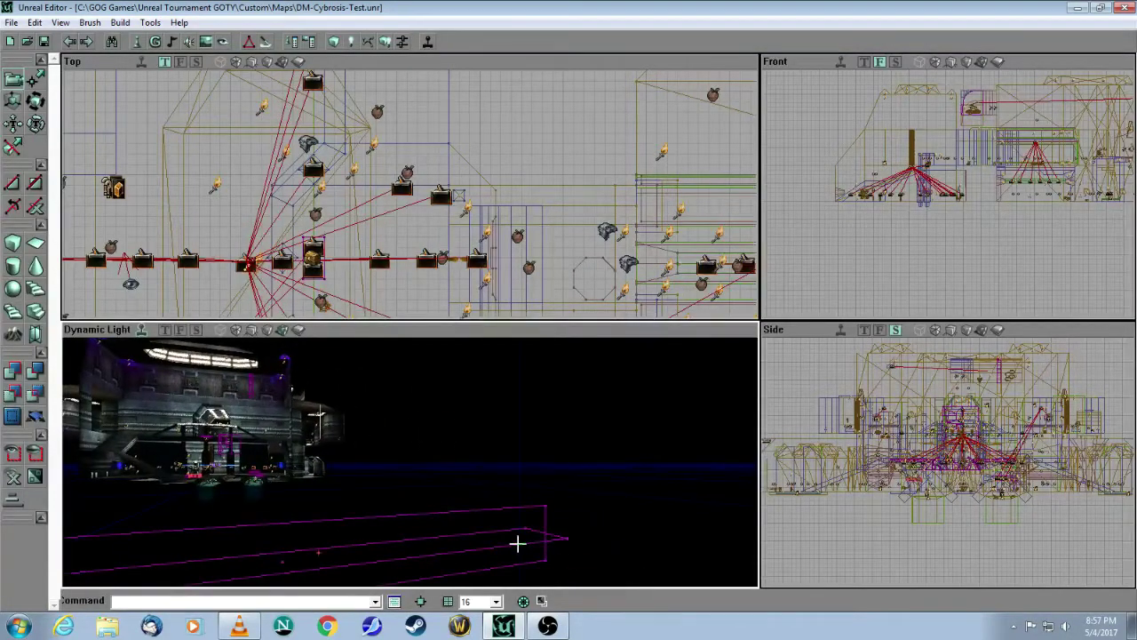
Inspect the Mover, MoverSounds and Events settings in the selected beam mover's properties
right_click(520, 545)
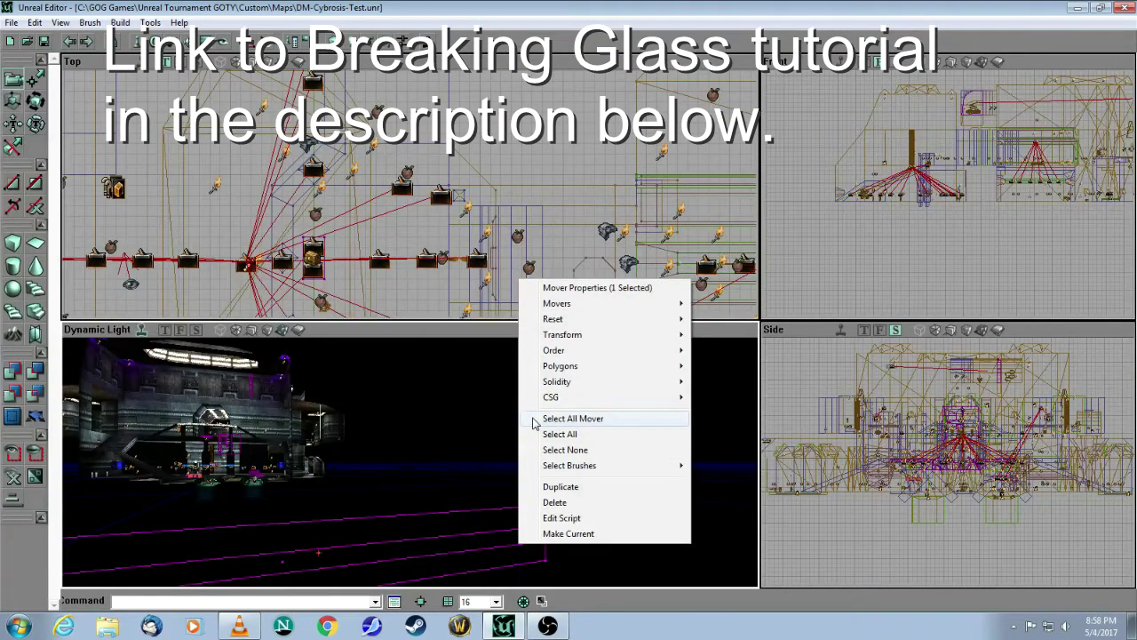
click(587, 287)
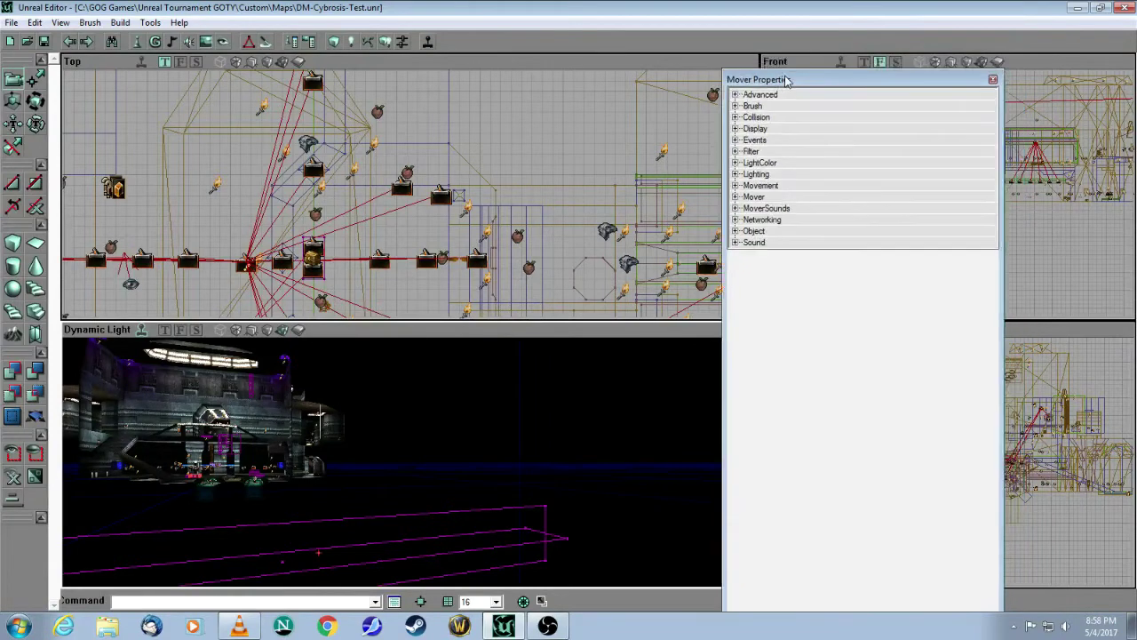
drag(786, 80, 751, 90)
click(699, 208)
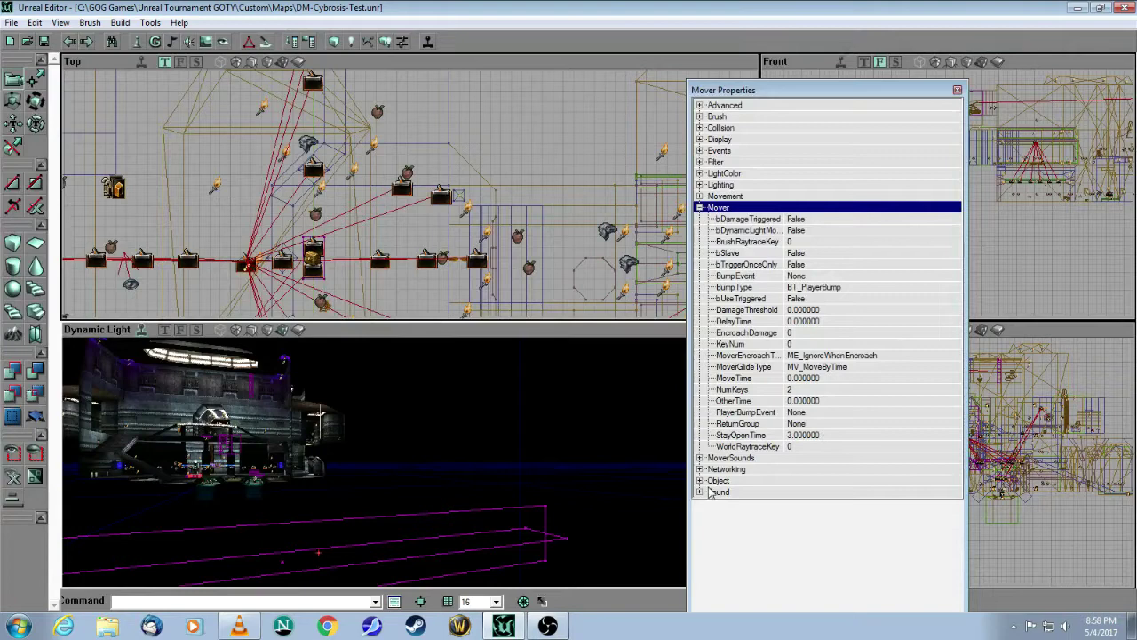
click(700, 458)
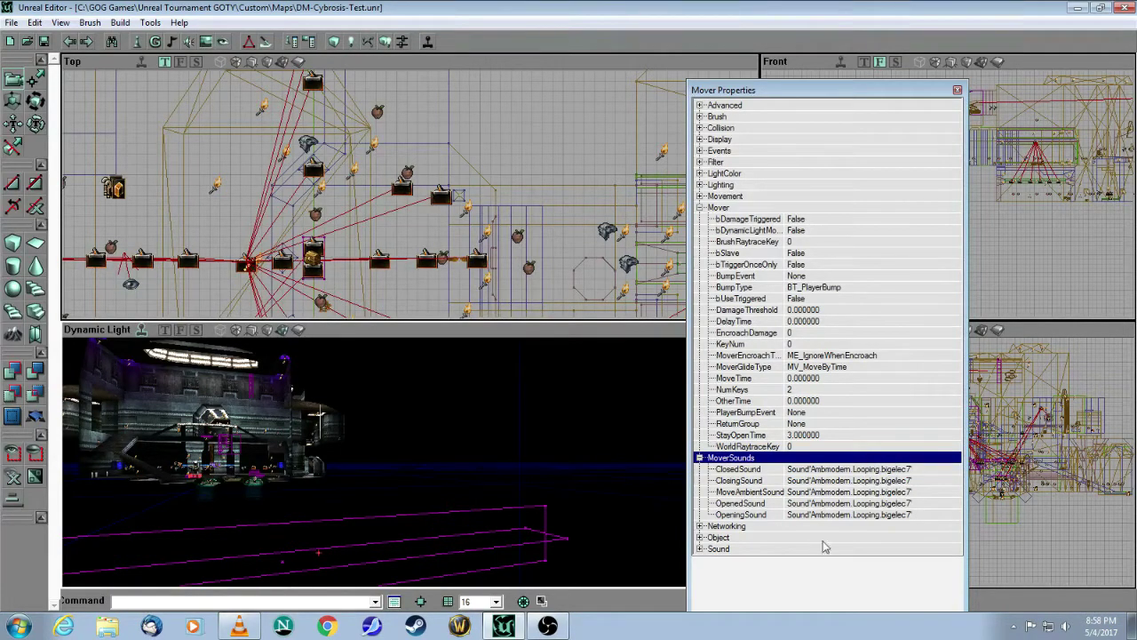
click(872, 424)
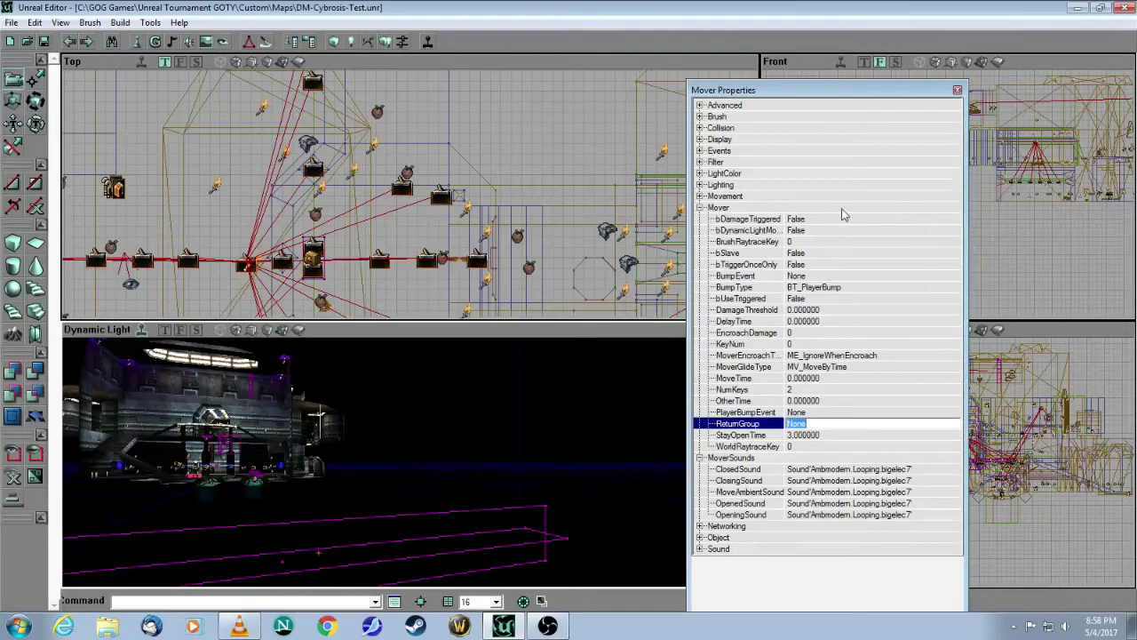
click(699, 151)
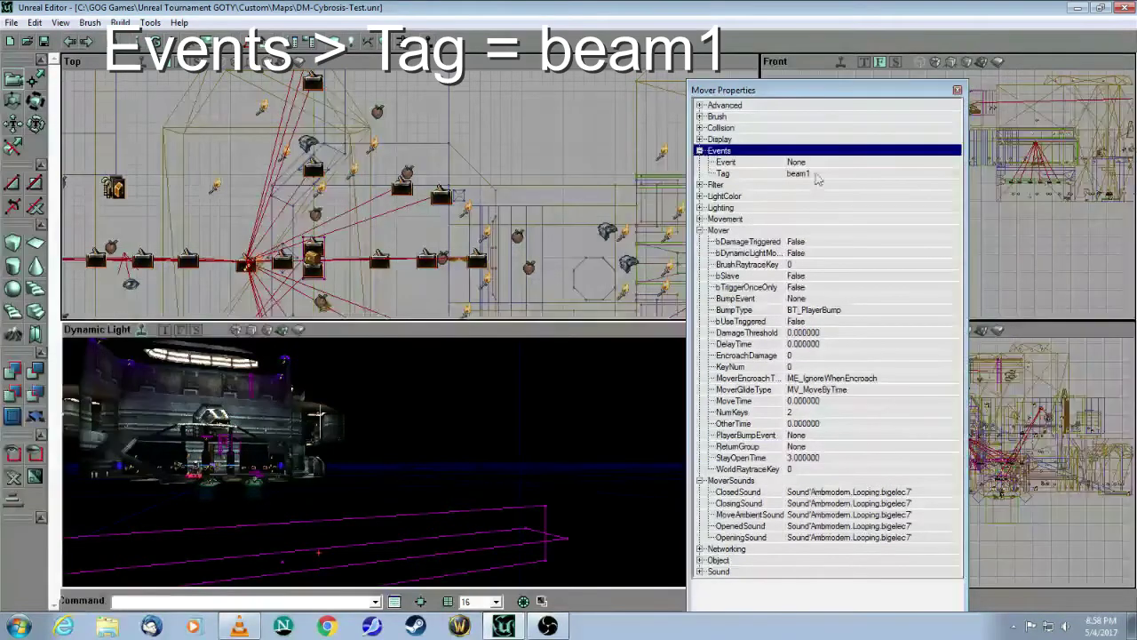
click(957, 90)
Return to the trap room and select the SpecialEvent actor beside the Dispatcher
drag(373, 513, 342, 382)
drag(246, 509, 212, 382)
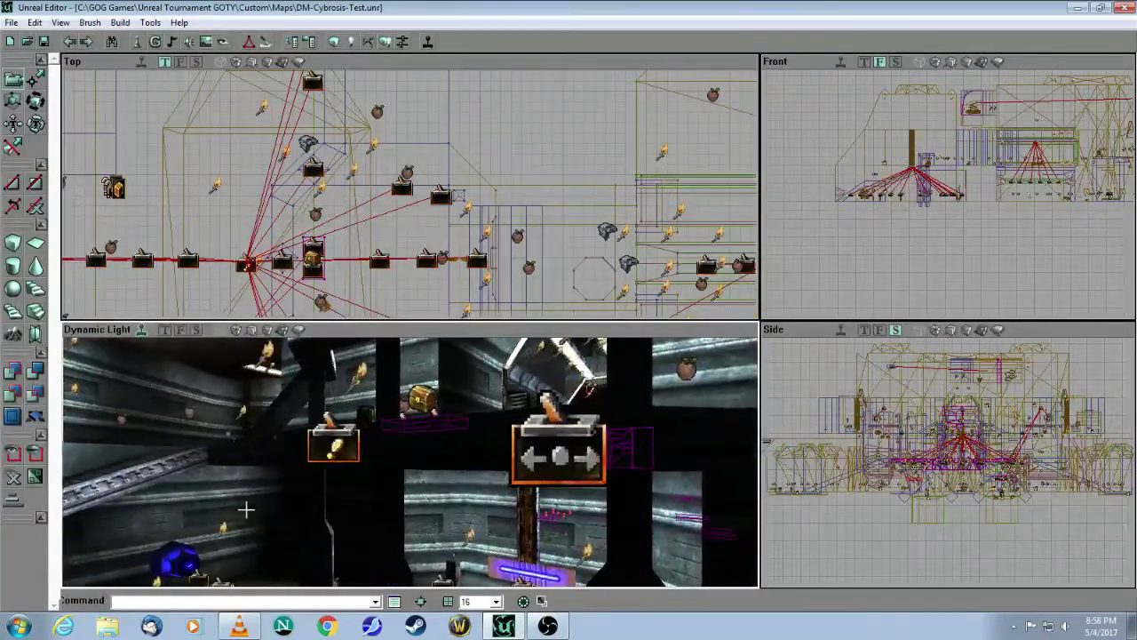
click(338, 445)
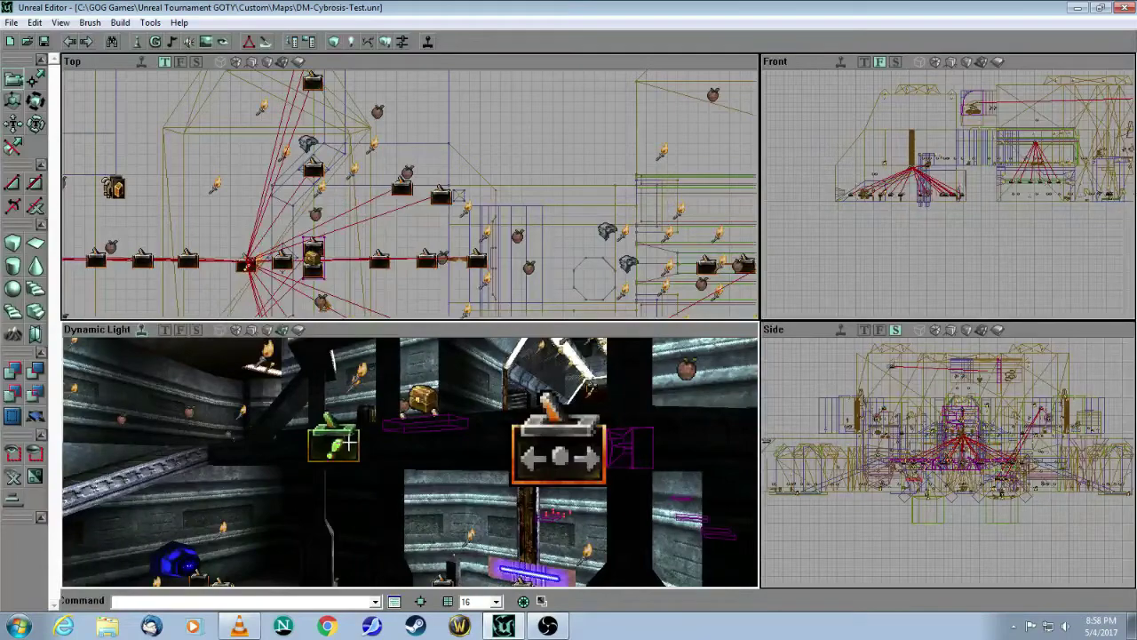
mouse_move(388, 455)
mouse_down()
mouse_move(395, 502)
mouse_move(388, 472)
mouse_up()
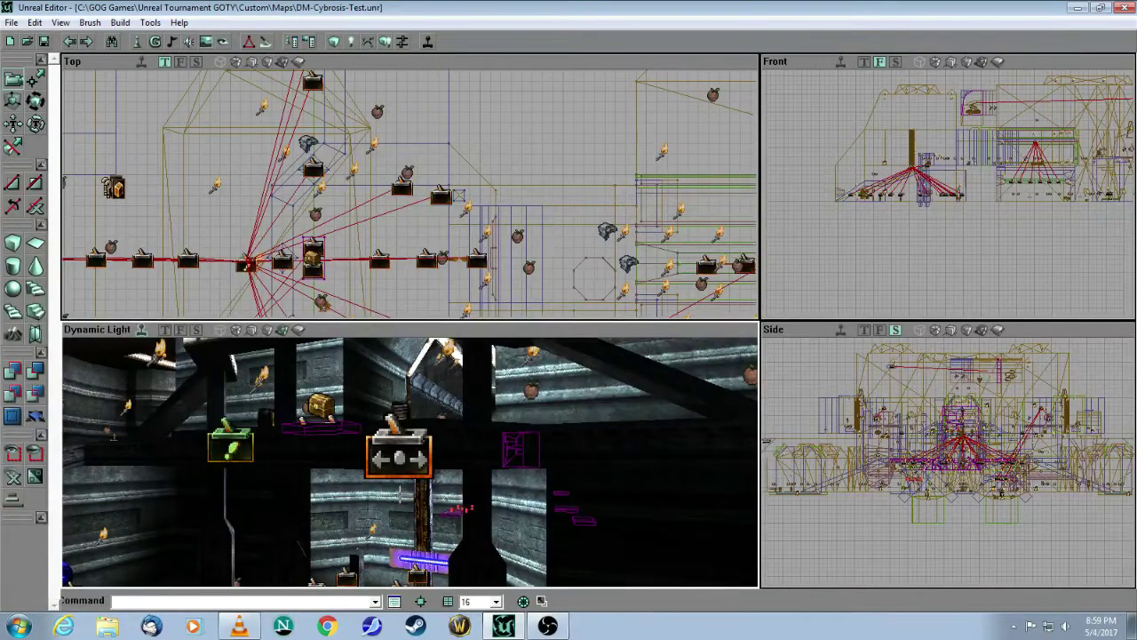
Open the Dispatcher's properties and examine its OutDelays and OutEvents lists, including the first OutEvents entry
click(398, 460)
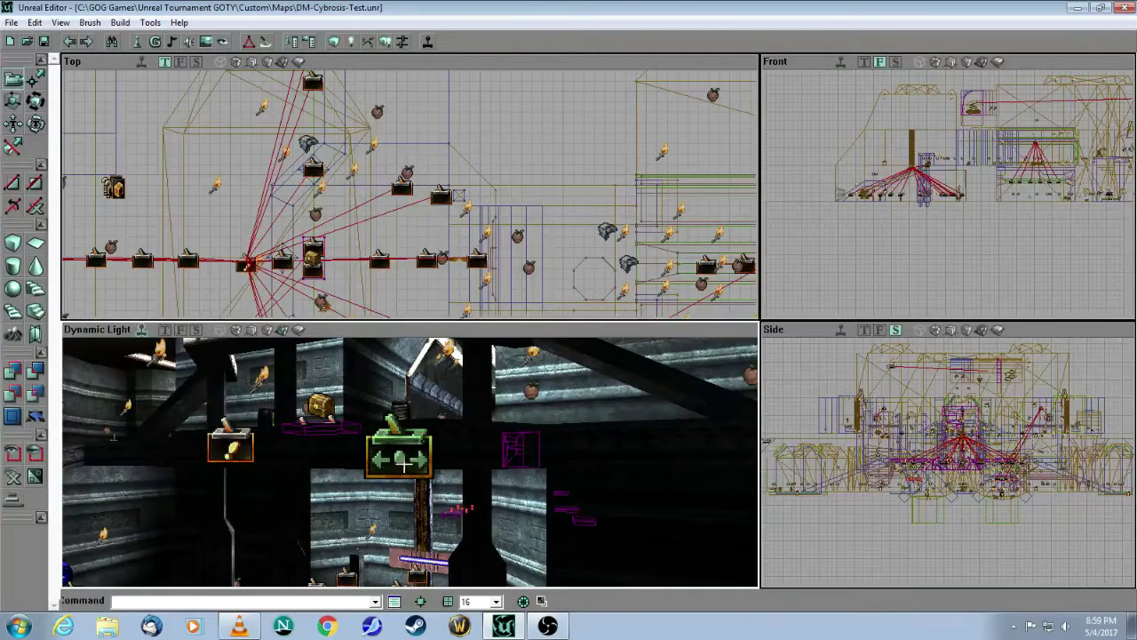
right_click(403, 464)
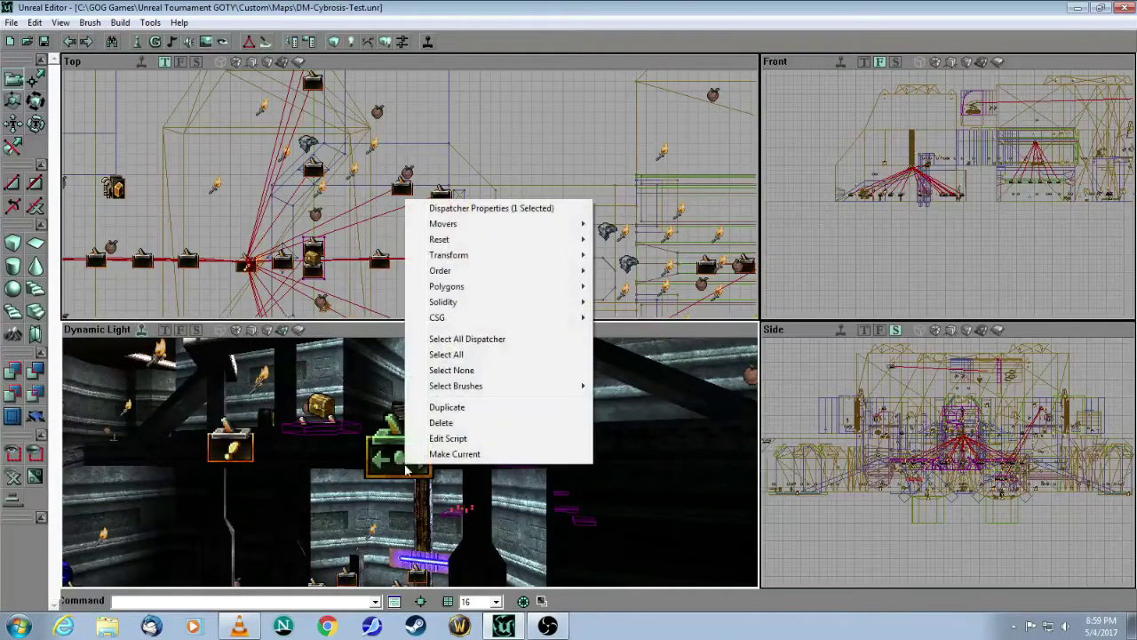
click(456, 208)
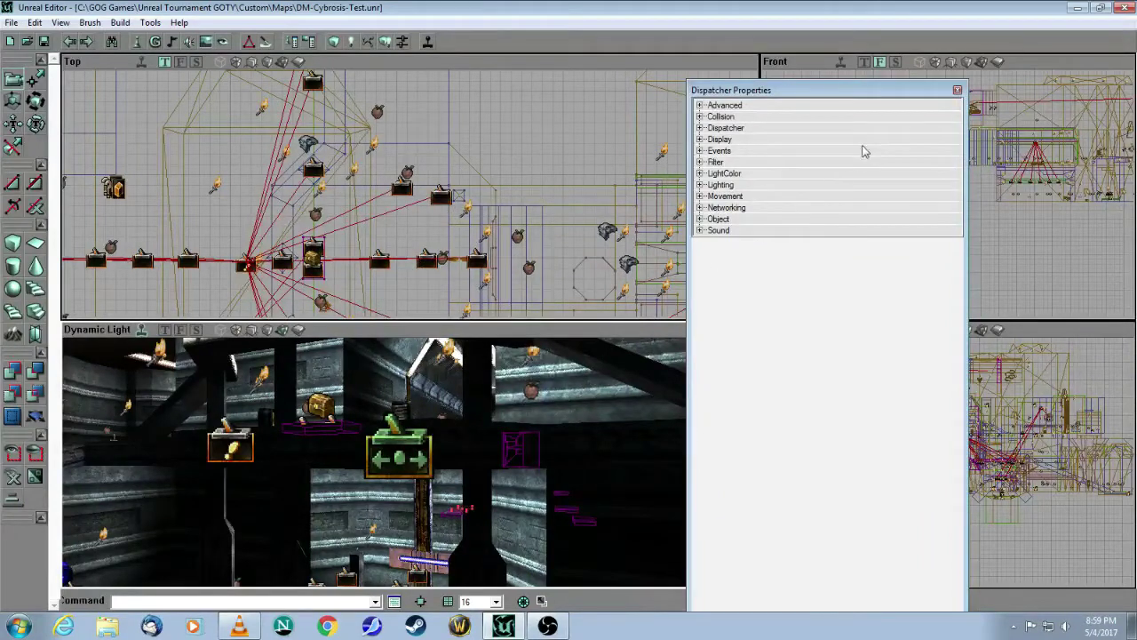
drag(744, 94, 711, 216)
click(665, 250)
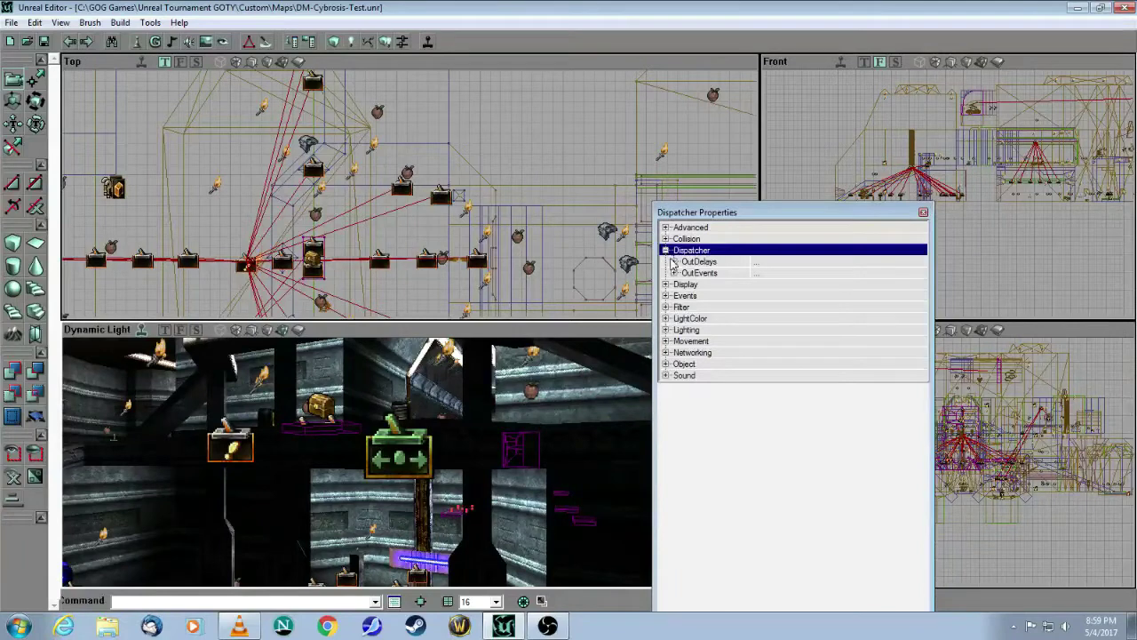
click(675, 273)
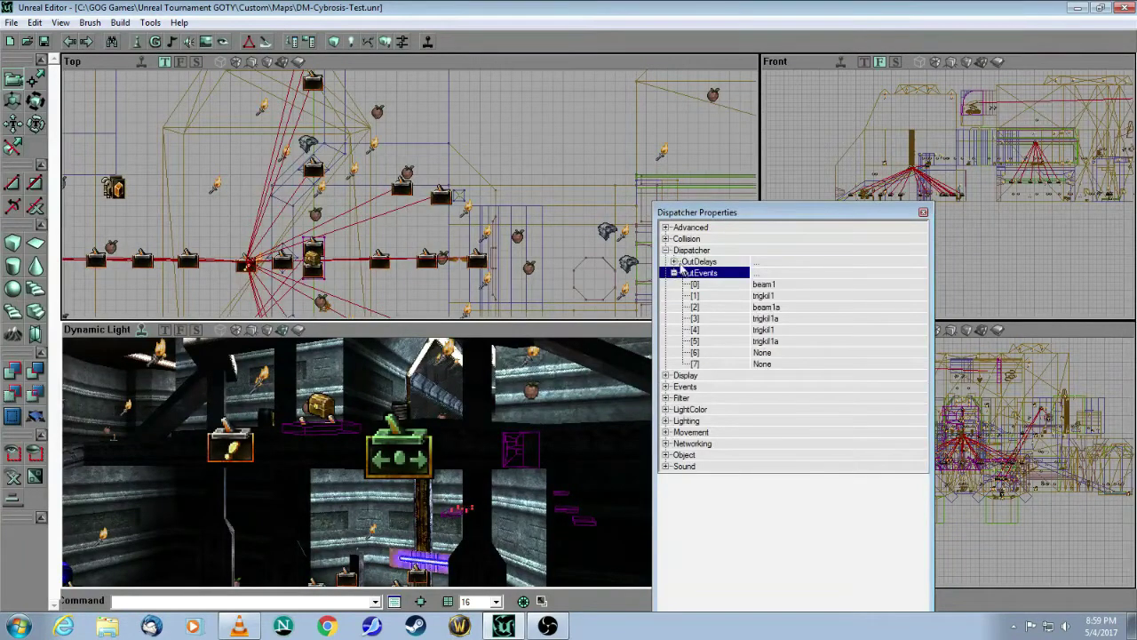
click(673, 261)
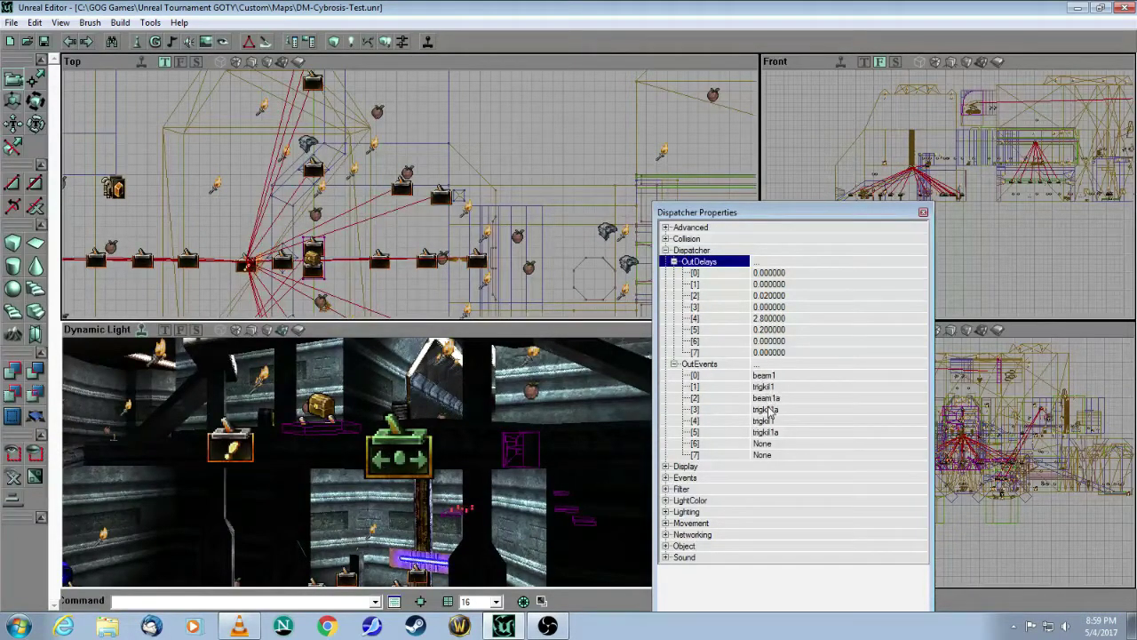
click(792, 375)
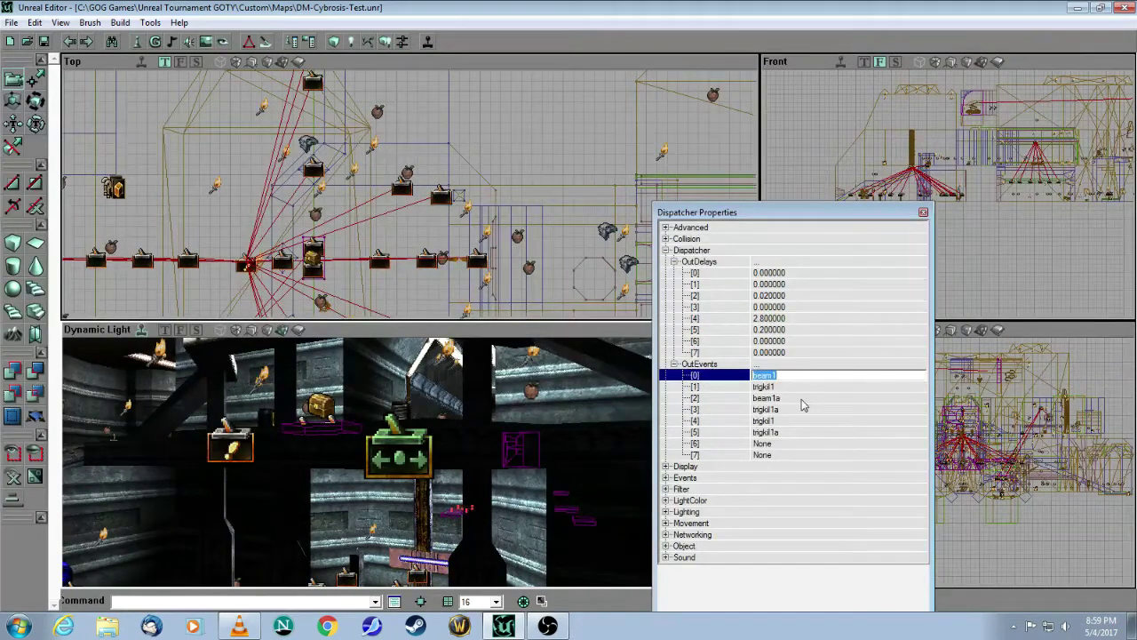
Examine the Dispatcher's beam1, trigkil1, beam1a and trigkil1a OutEvents entries one by one, and close its properties
click(804, 398)
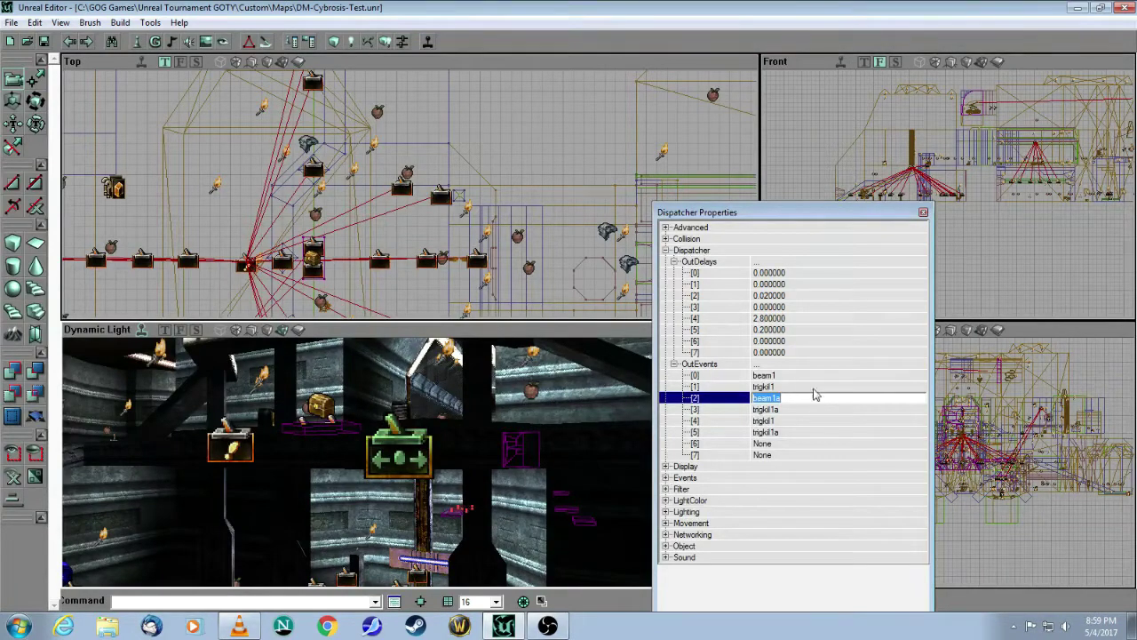
click(820, 375)
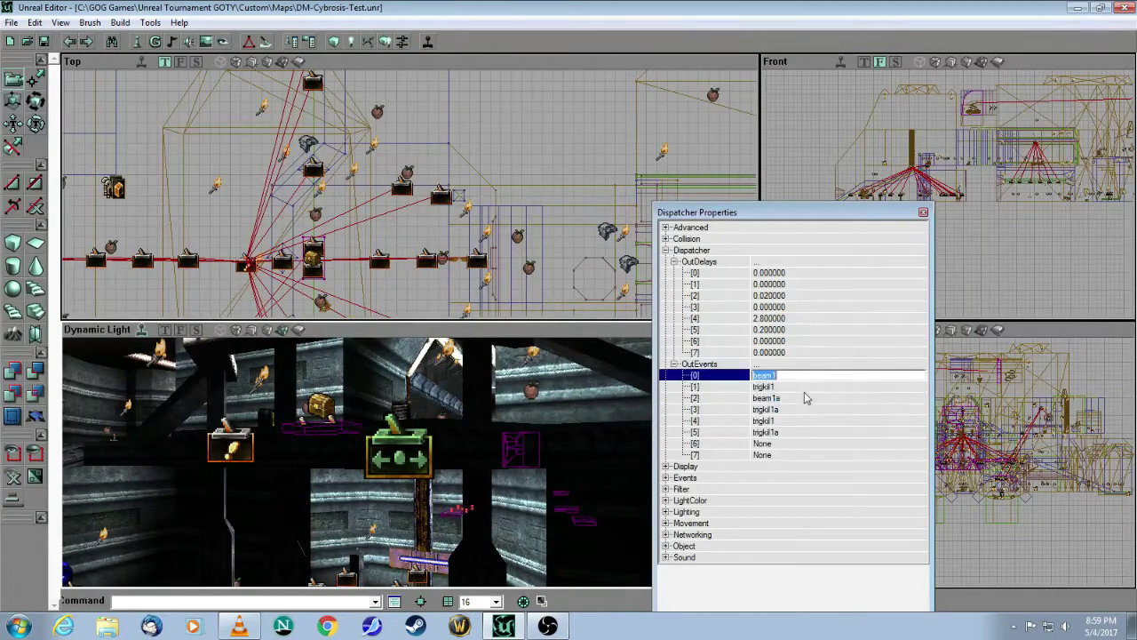
click(807, 387)
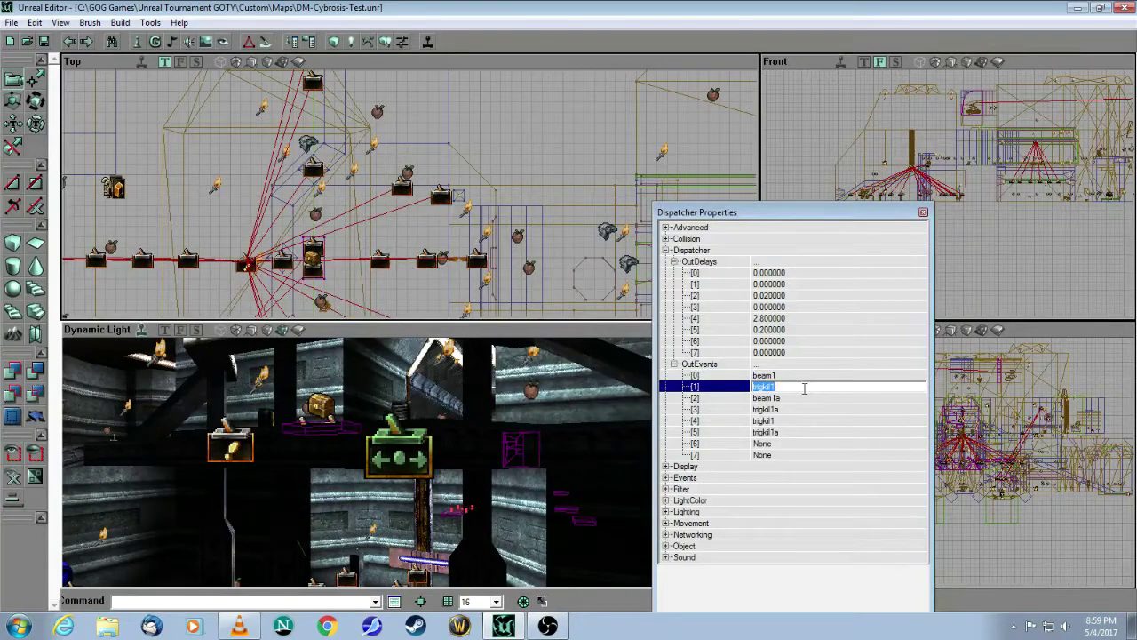
click(792, 410)
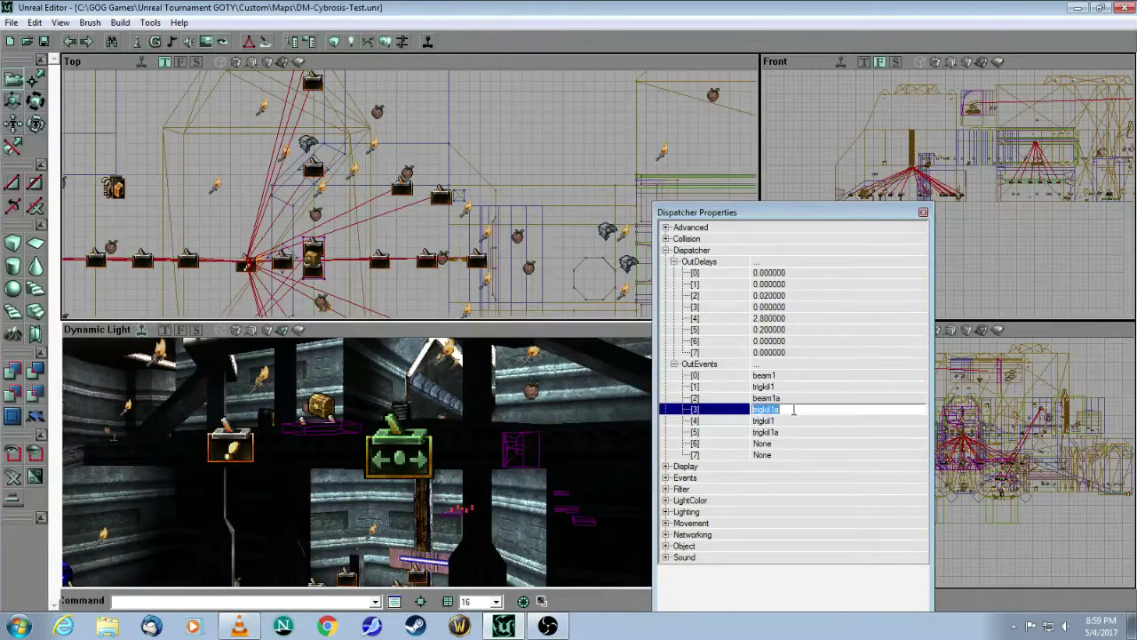
click(804, 387)
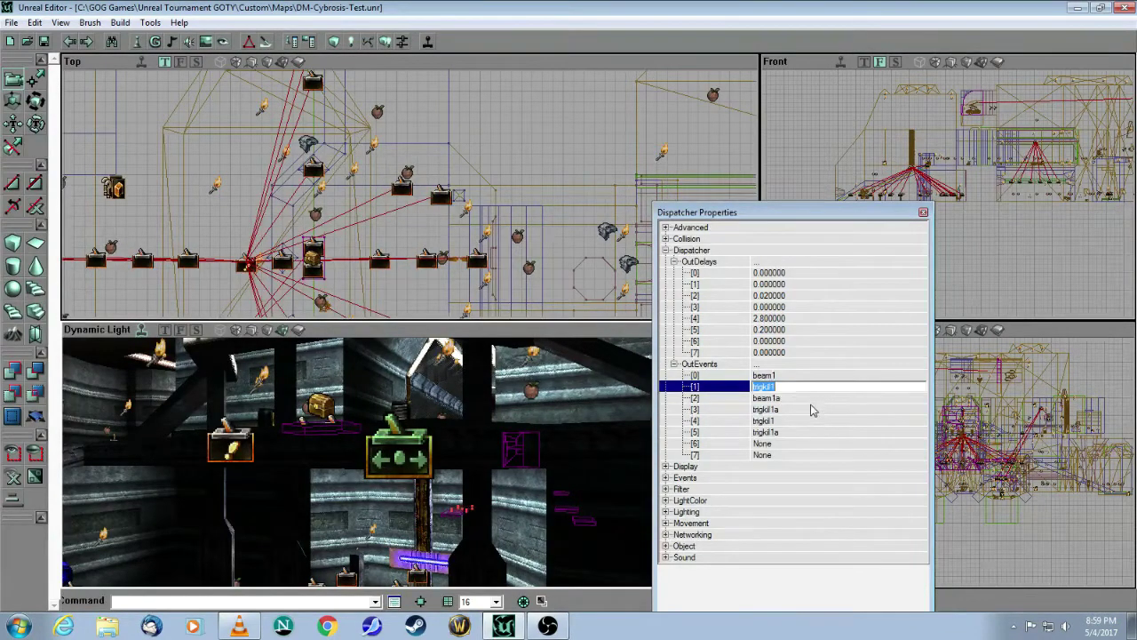
click(799, 412)
click(794, 421)
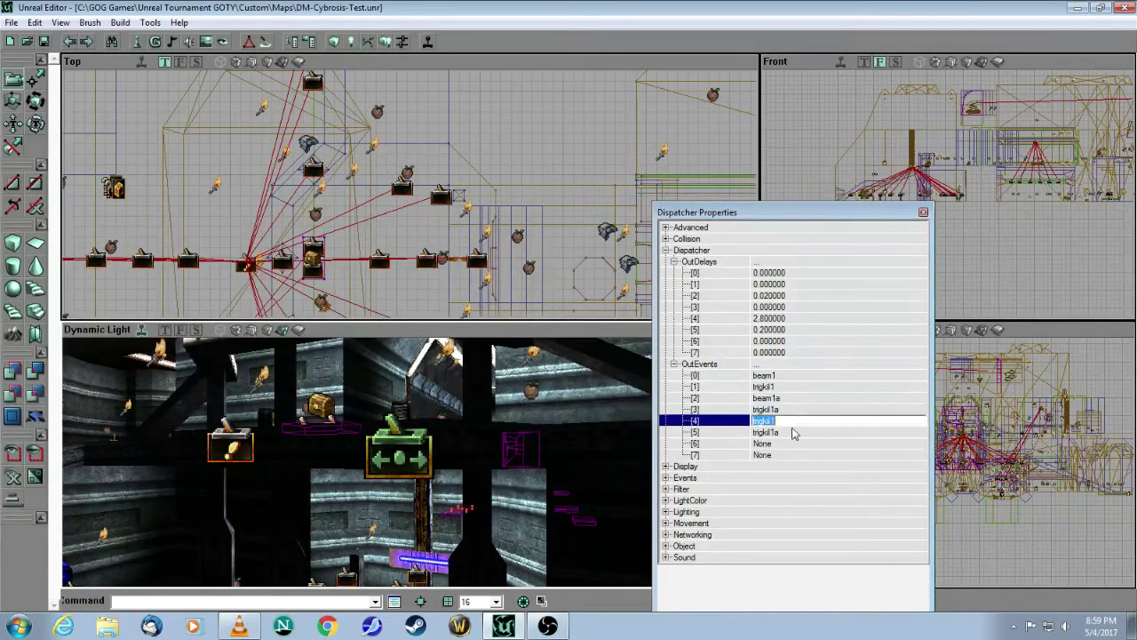
click(794, 433)
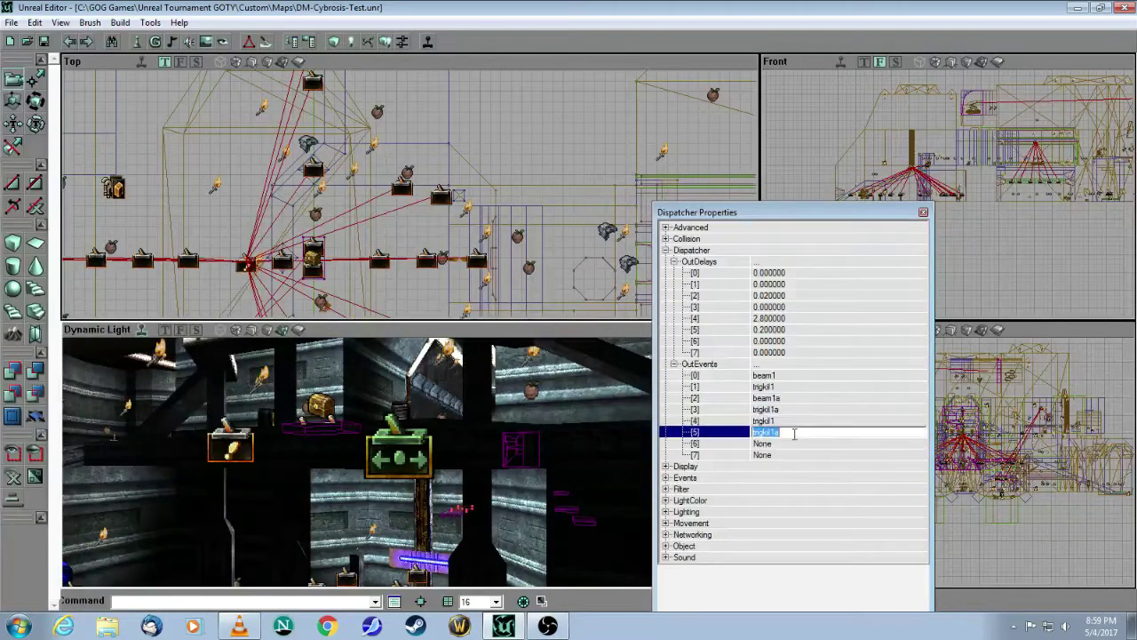
click(791, 387)
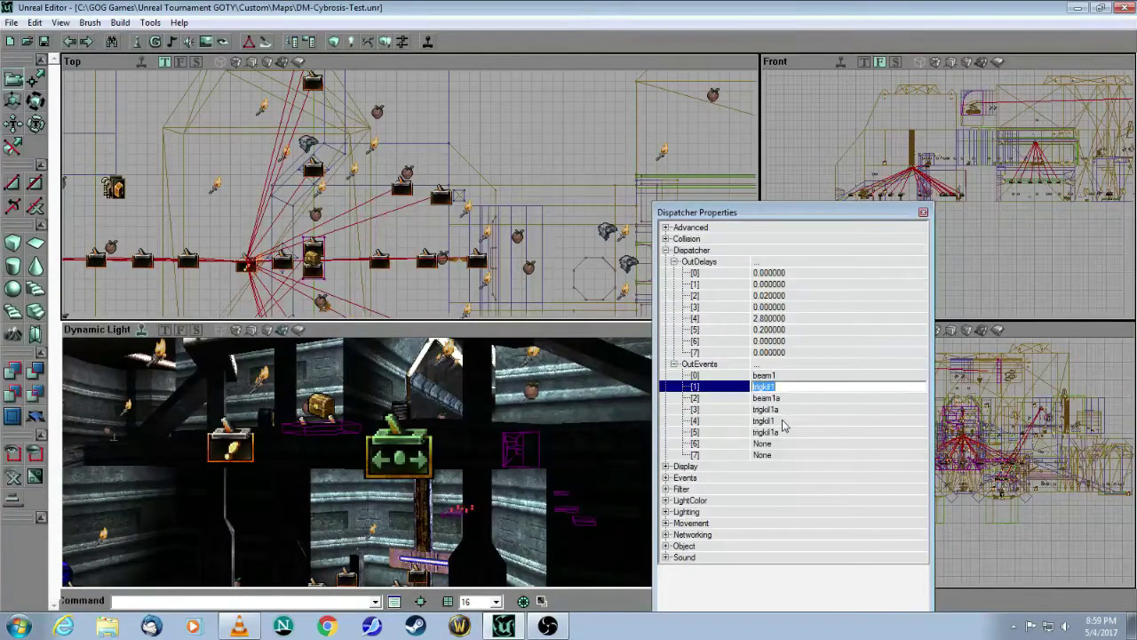
click(782, 420)
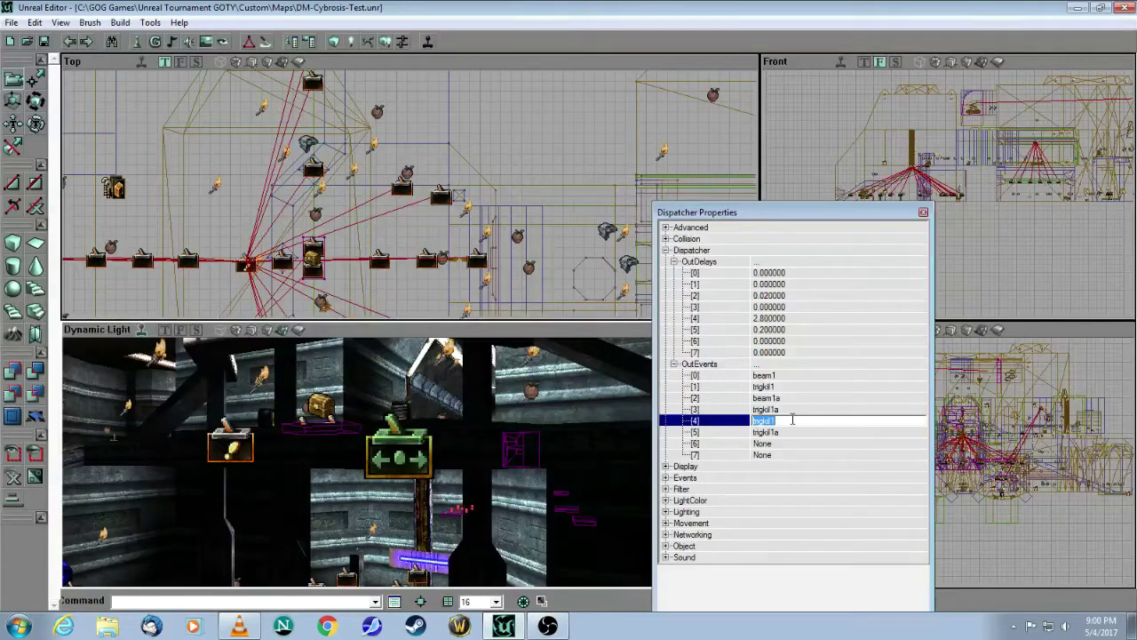
click(922, 213)
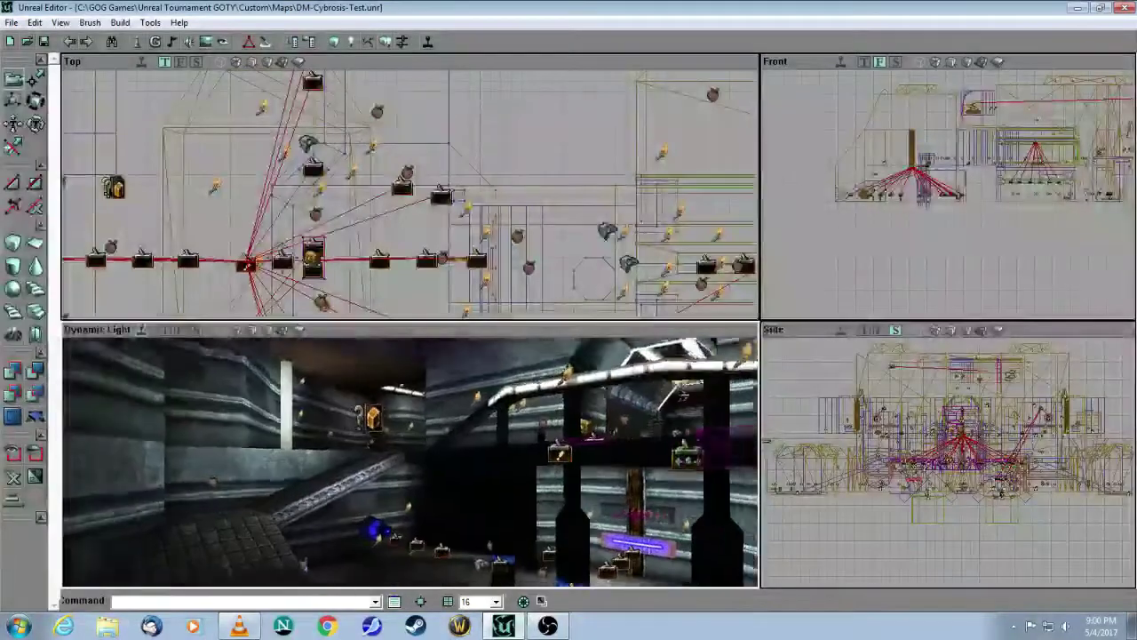
Look around the trap room at the blue beam emitters on the walls, the row of triggers and the FearSpot
drag(410, 461, 483, 387)
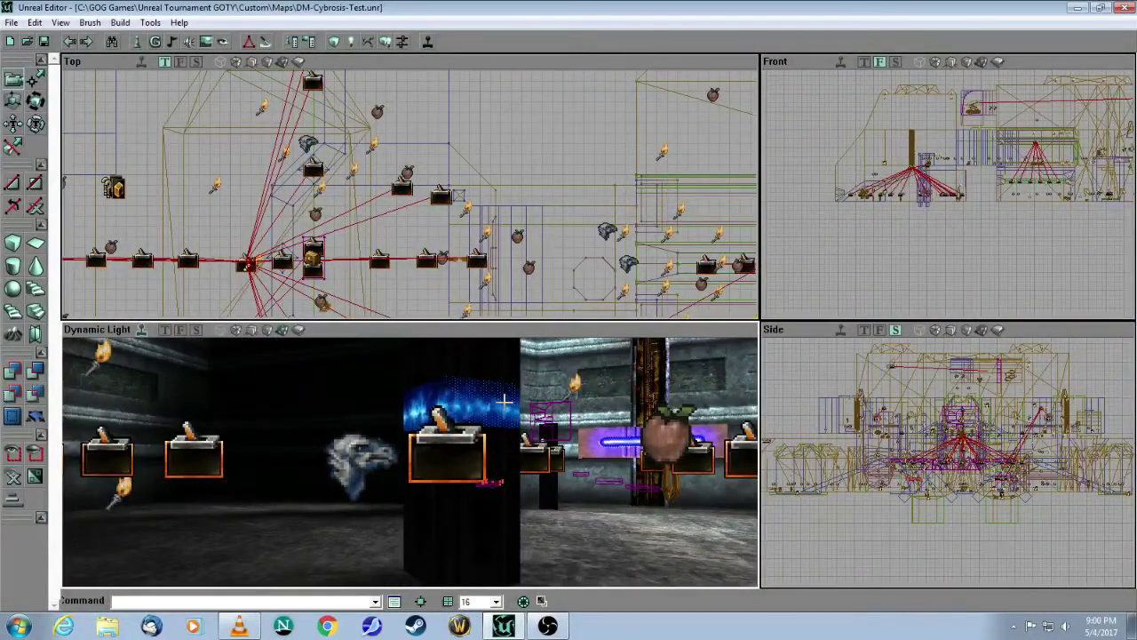
drag(508, 401, 508, 401)
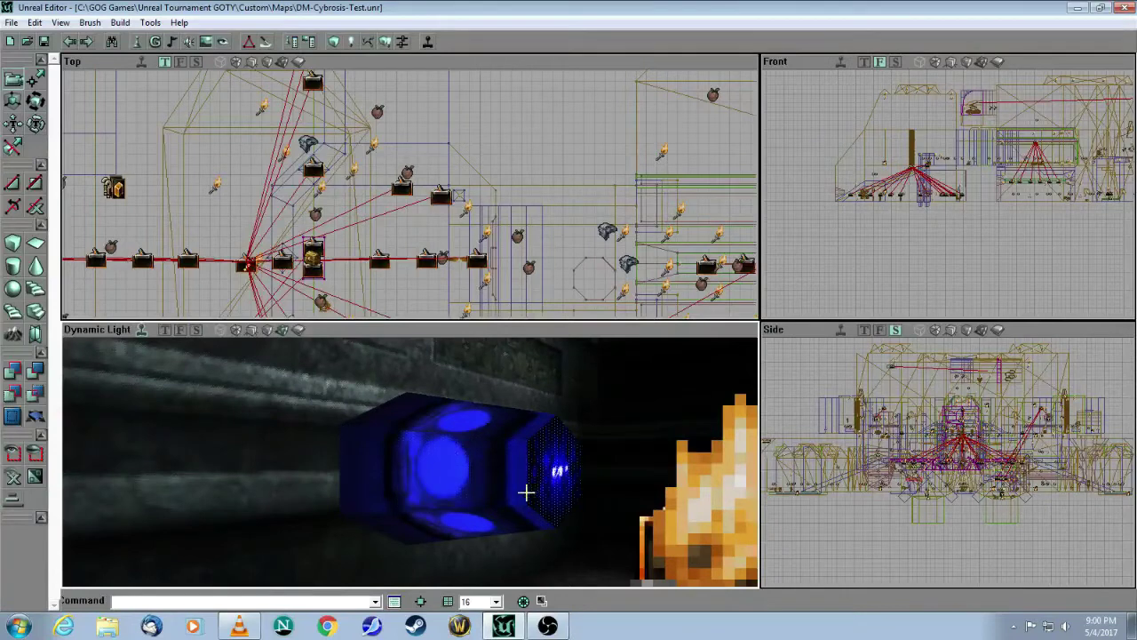
drag(526, 492, 526, 491)
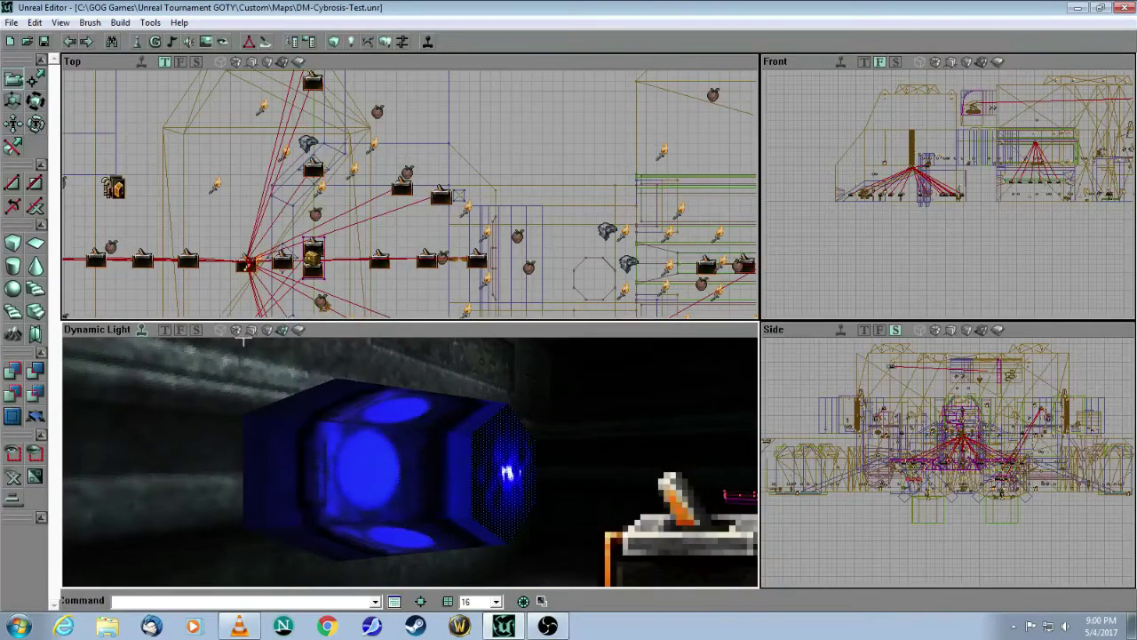
drag(242, 341, 242, 341)
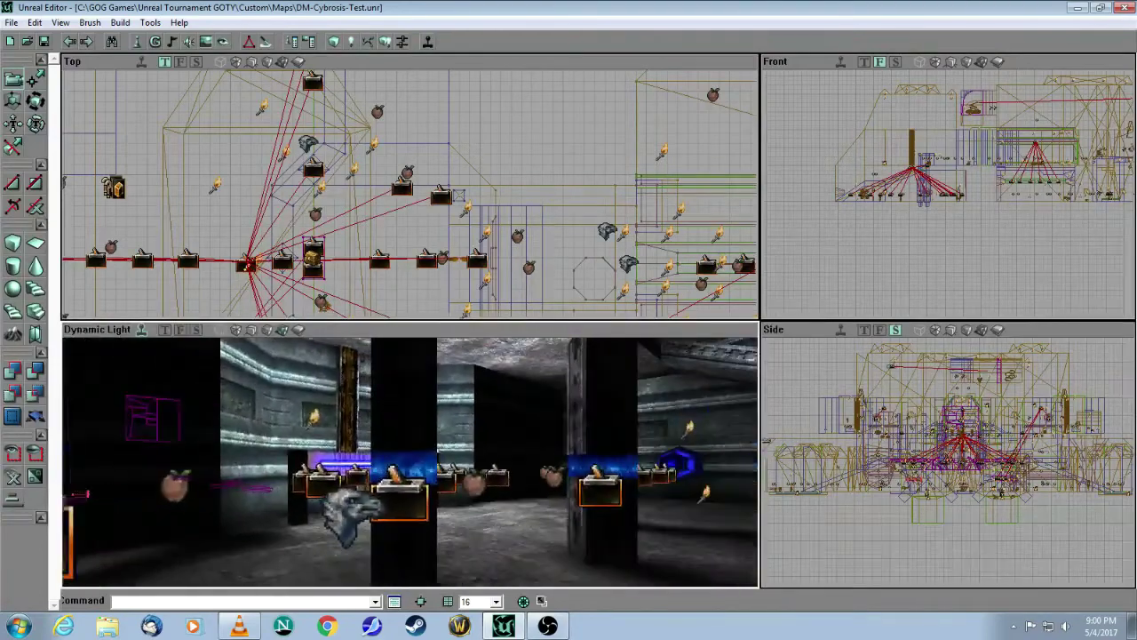
drag(409, 462, 410, 462)
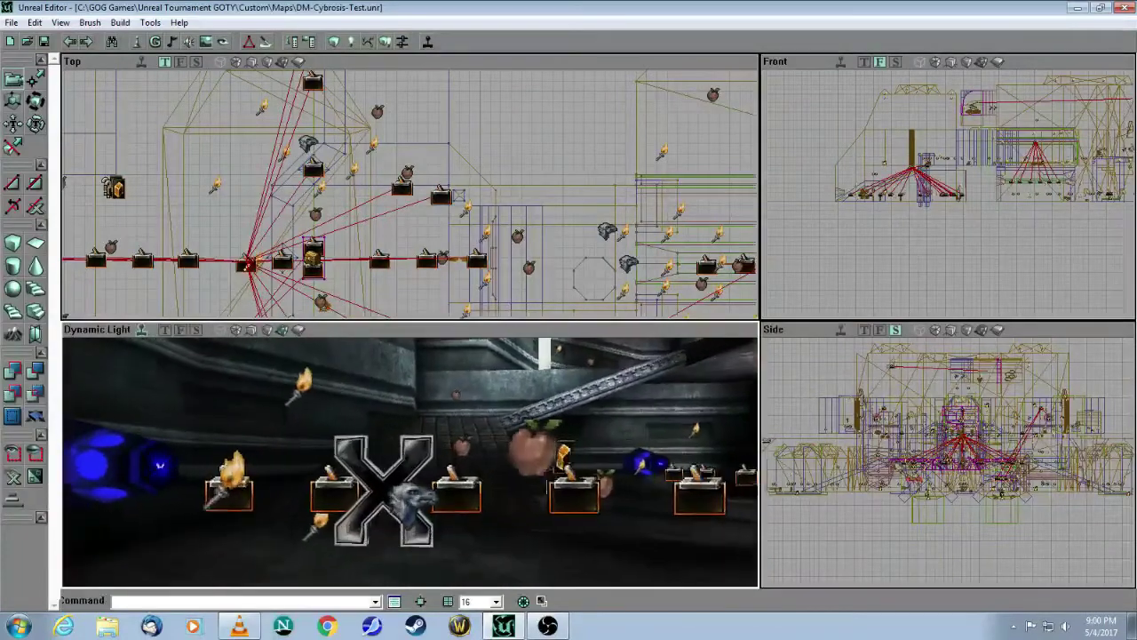
drag(242, 341, 241, 341)
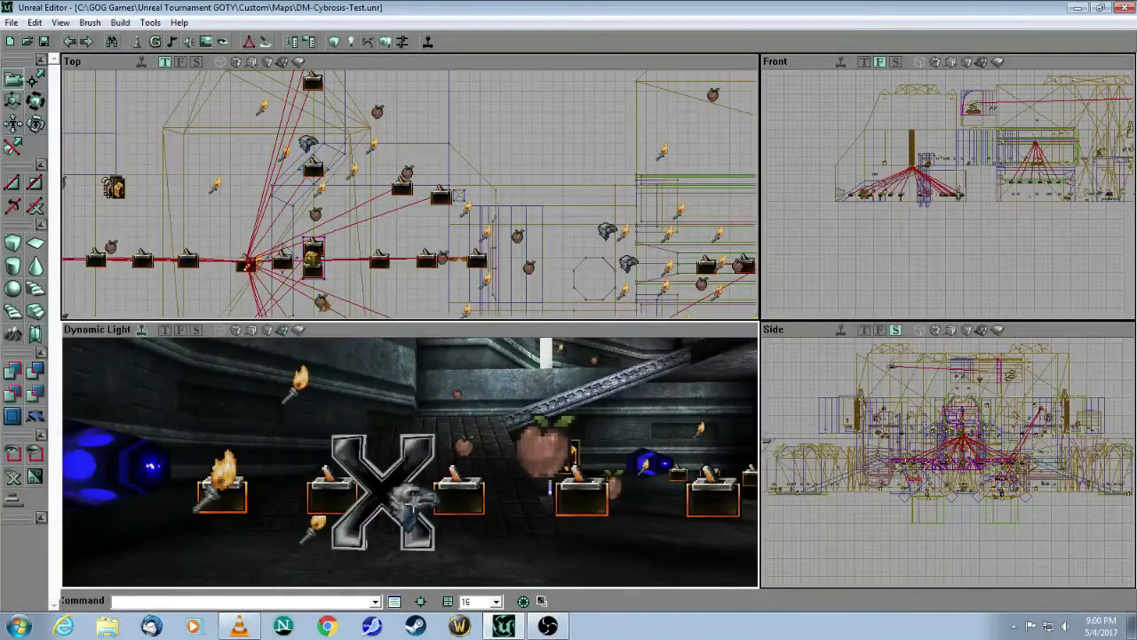
Select the lizard-head actor among the triggers, view its FearSpot properties and close them
click(407, 500)
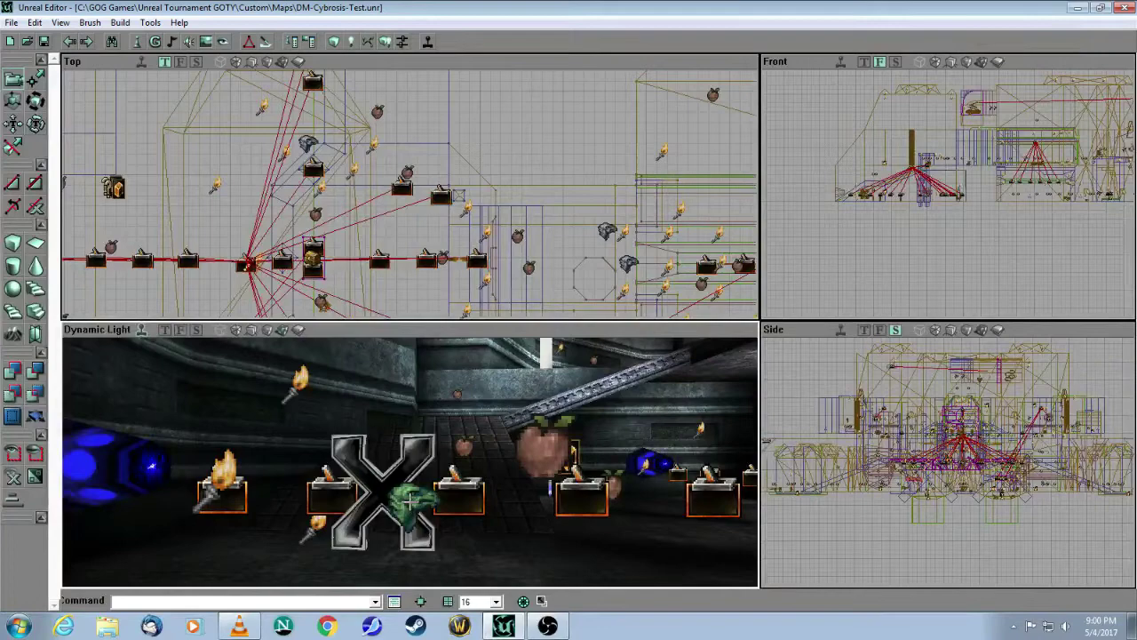
right_click(409, 502)
click(453, 246)
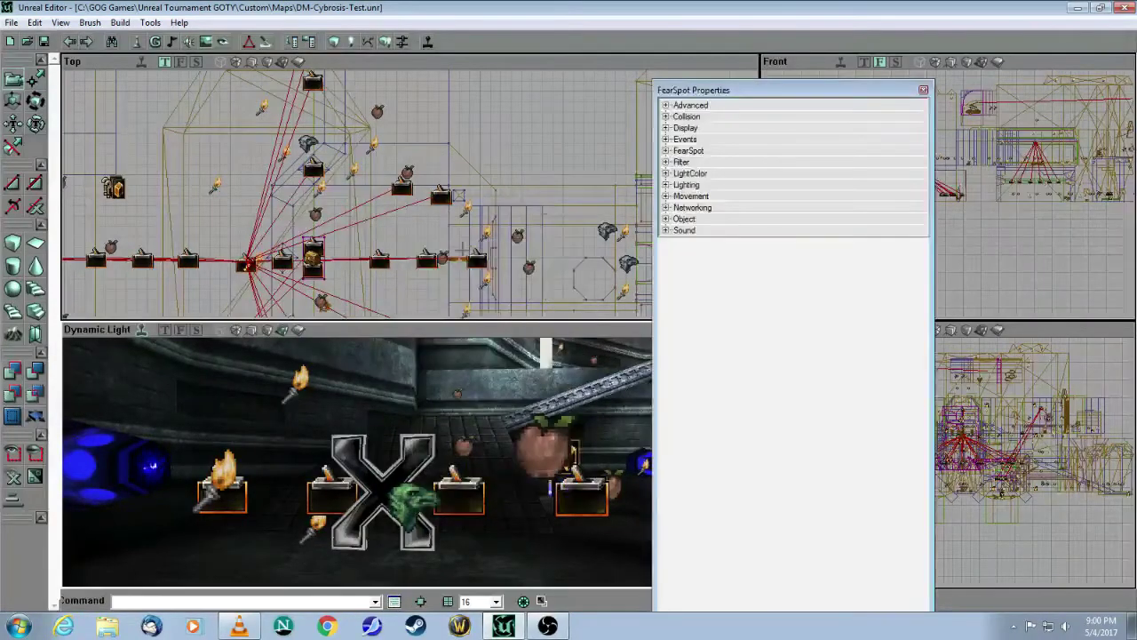
drag(720, 89, 700, 227)
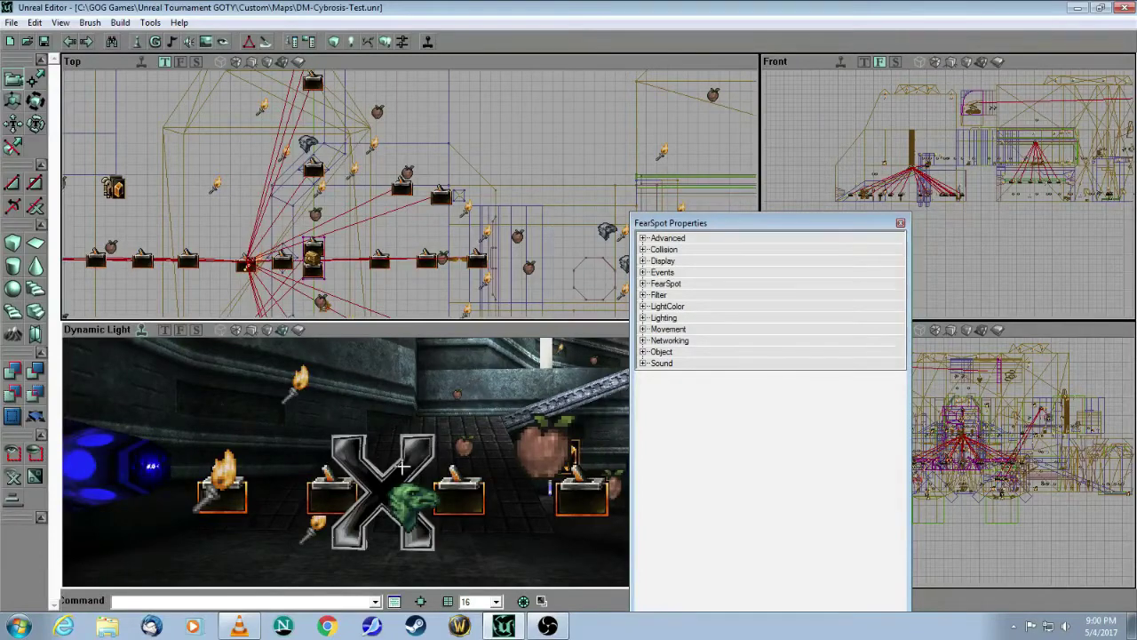
click(900, 222)
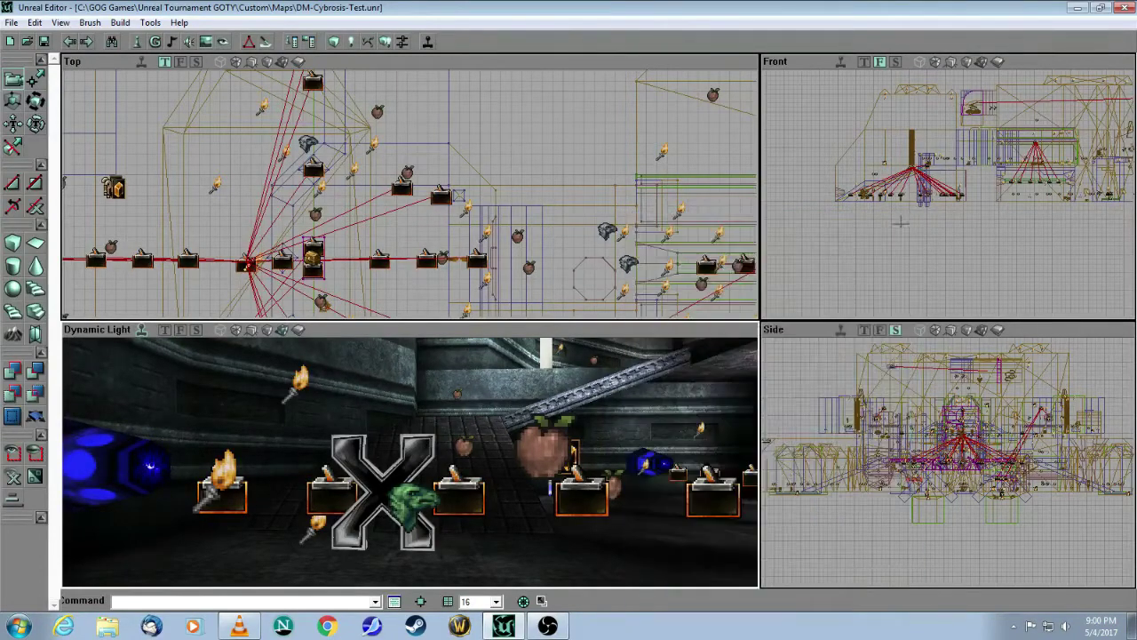
Check the properties of the large X-shaped ControlPoint behind the FearSpot and close them
right_click(427, 190)
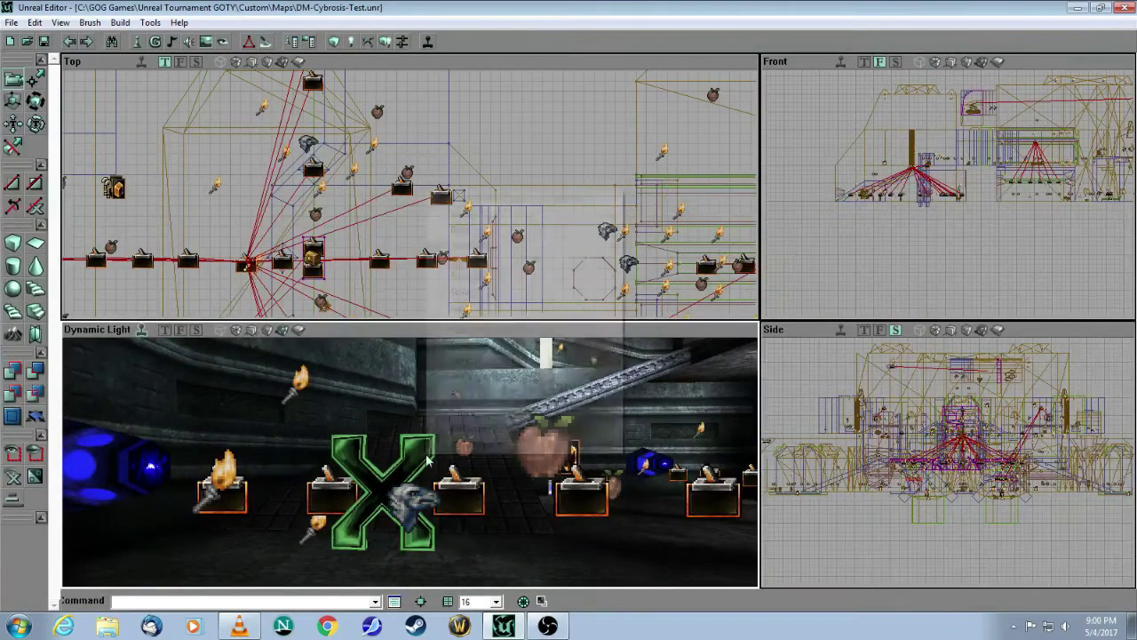
click(480, 198)
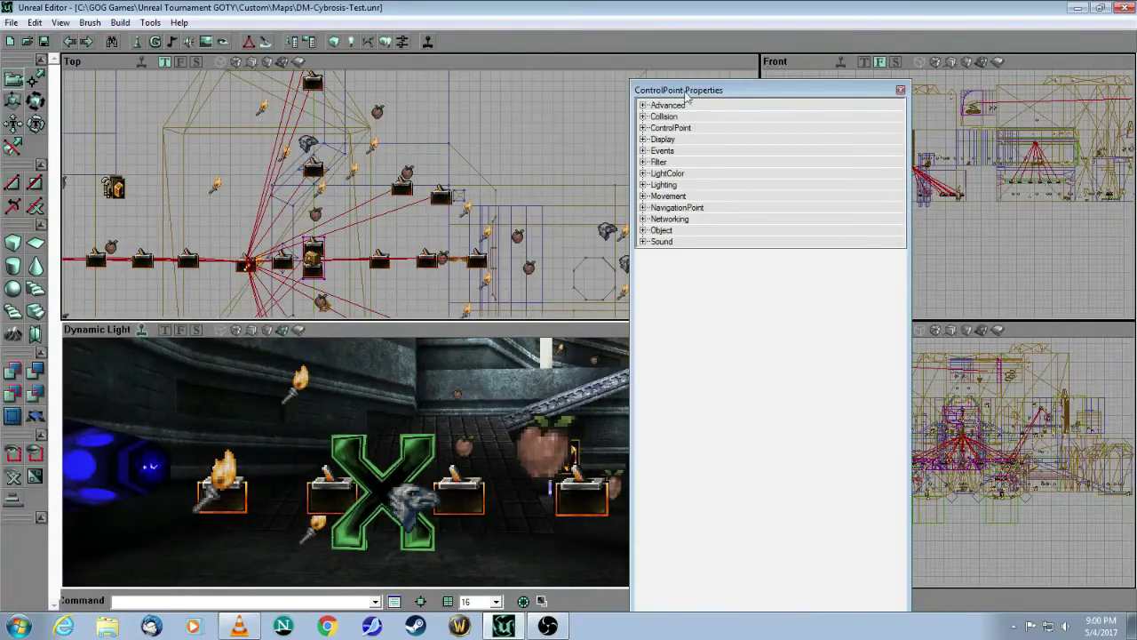
click(899, 91)
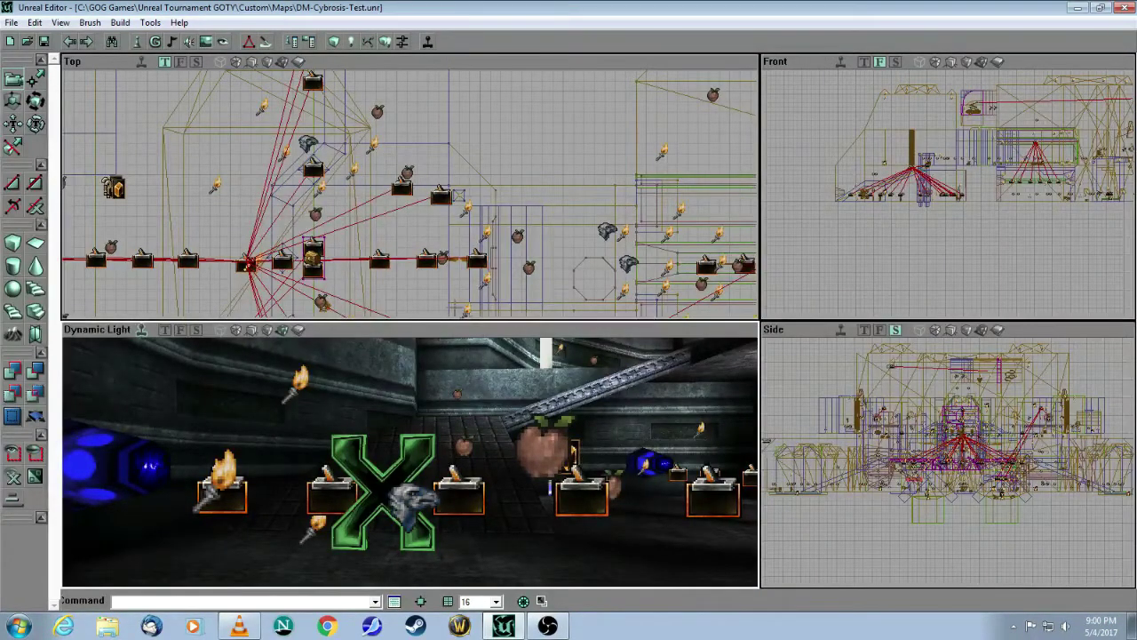
Reselect the FearSpot in front of the ControlPoint and view its placement along the row of triggers
click(420, 290)
mouse_move(418, 427)
mouse_down()
mouse_move(409, 359)
mouse_move(423, 408)
mouse_up()
drag(417, 467, 418, 480)
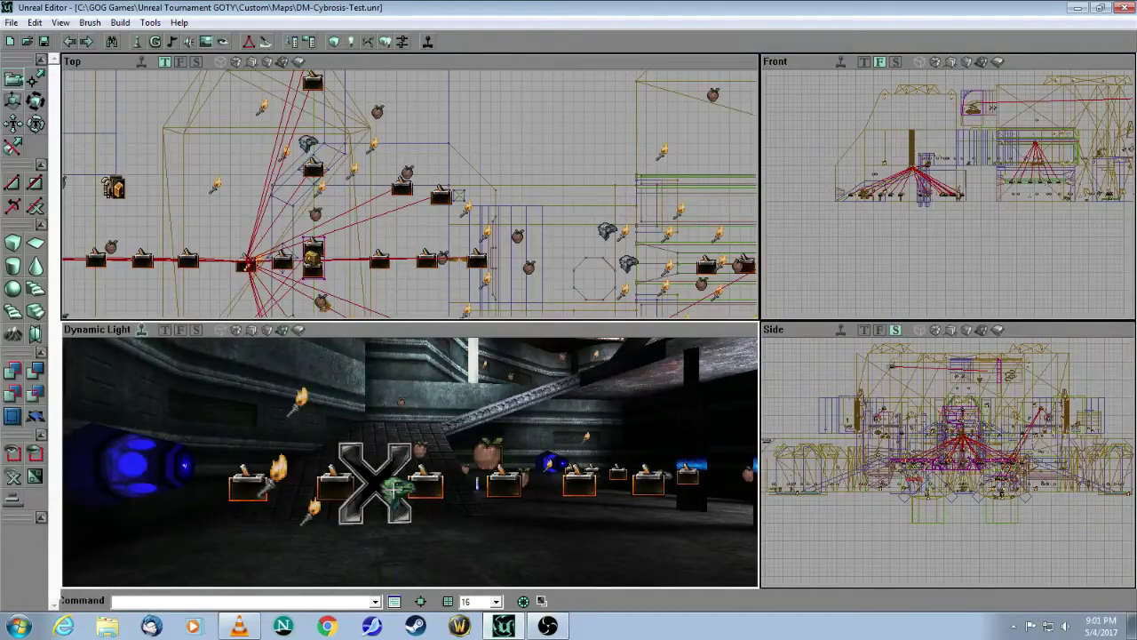
drag(410, 399, 471, 382)
drag(374, 347, 400, 341)
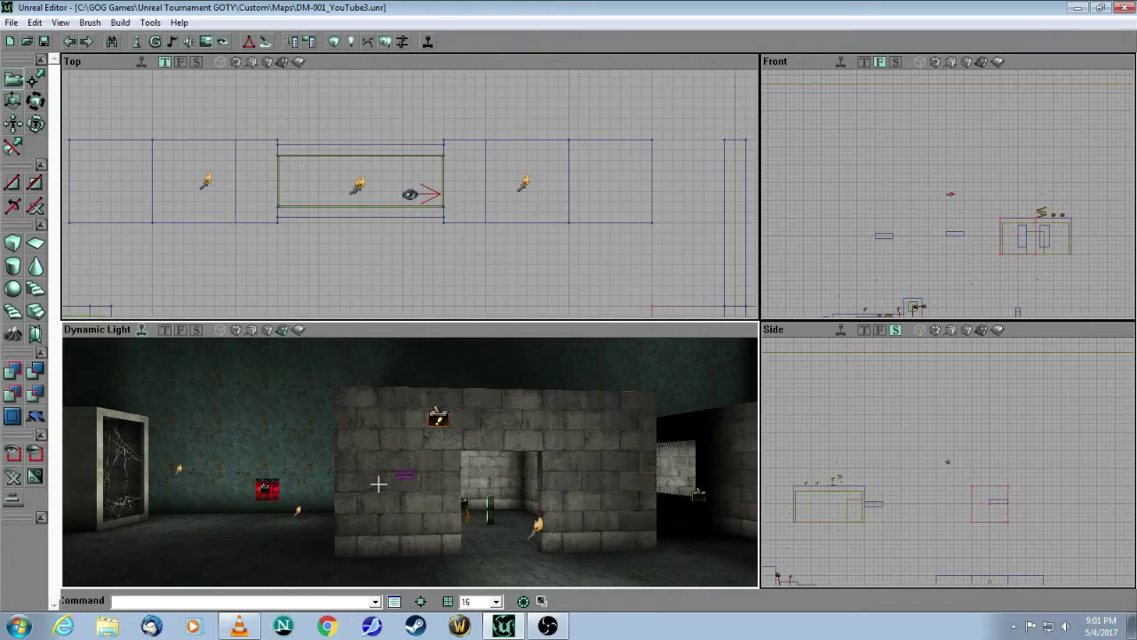
In the DM-001_YouTube3 map, select the SpecialEvent actor on the block wall above the doorway
drag(378, 482, 378, 480)
right_drag(379, 481, 379, 479)
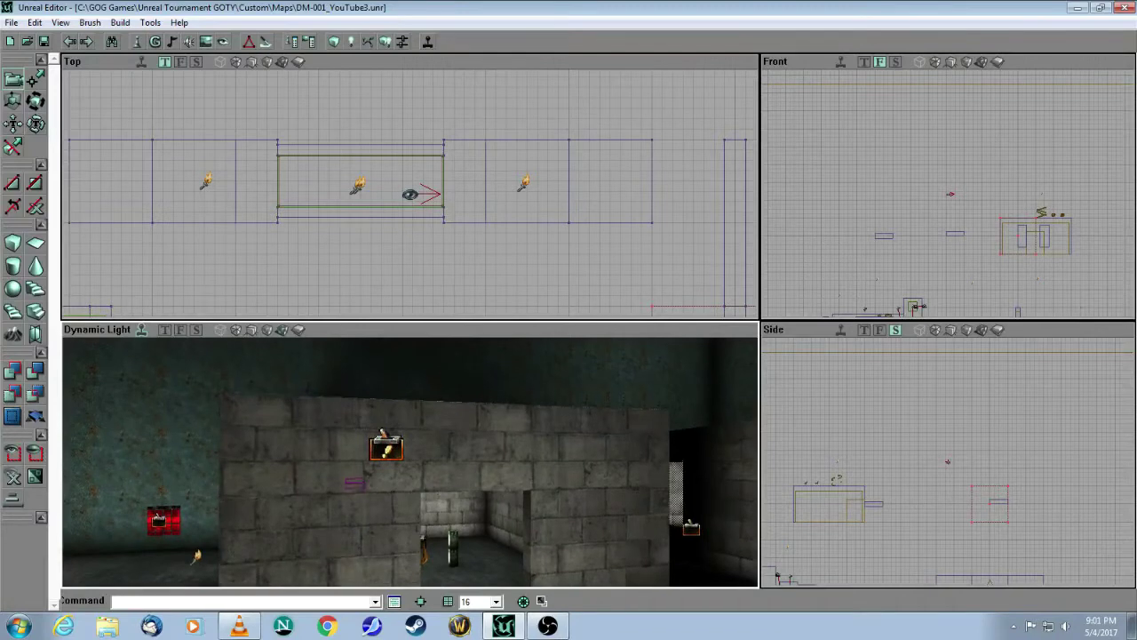
drag(379, 481, 379, 481)
click(358, 453)
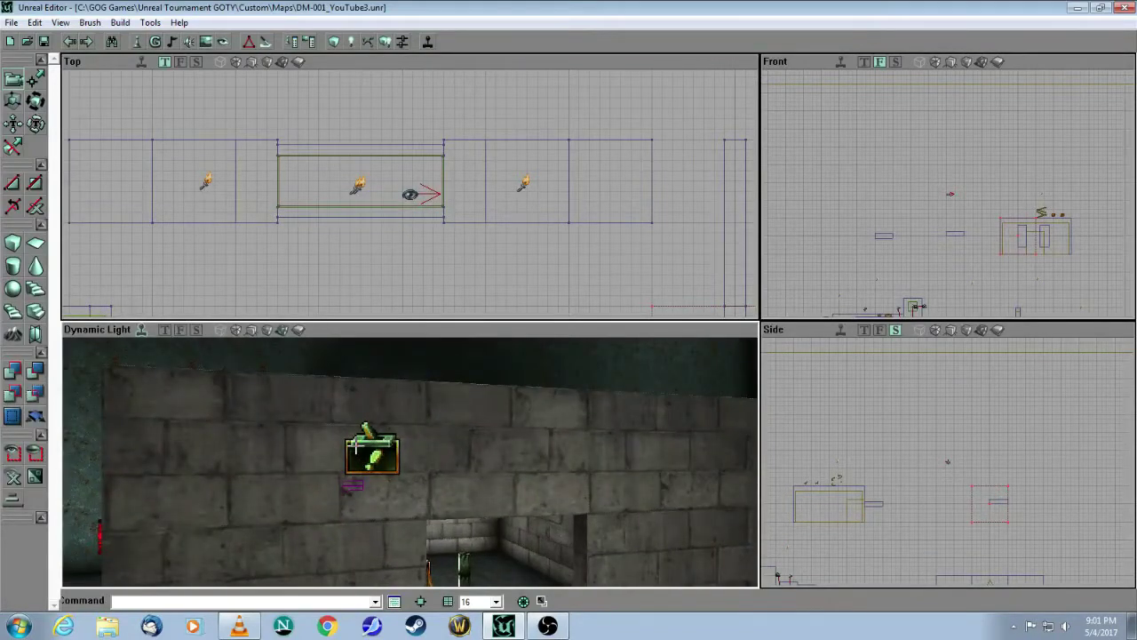
Find the SpecialEvent class under Actor > Triggers in the actor class browser, select it and close the browser
click(136, 43)
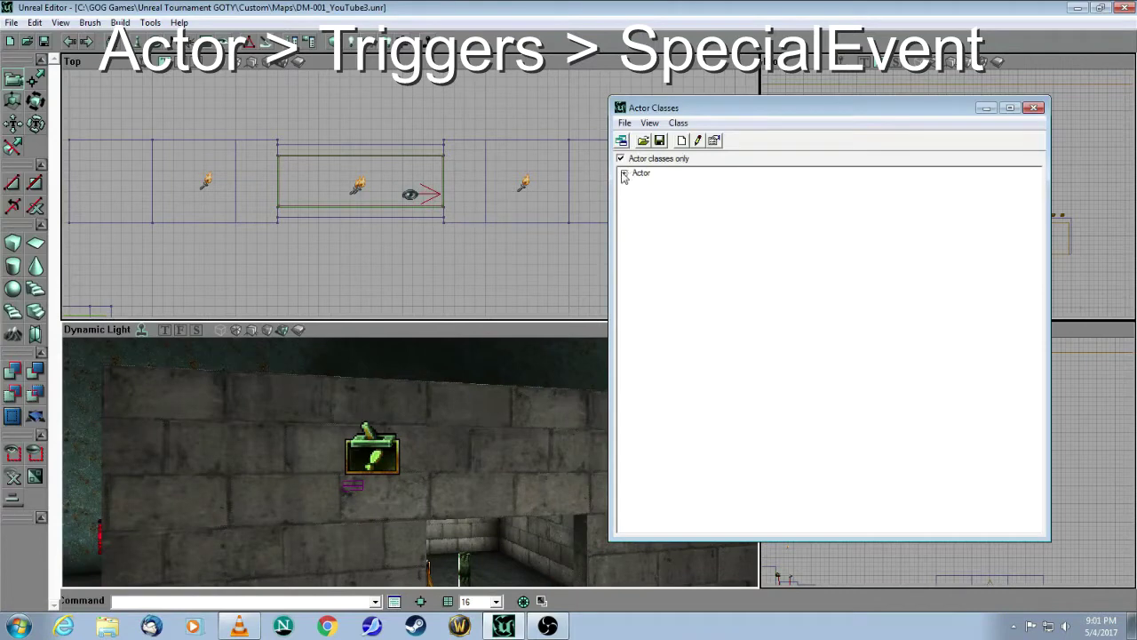
click(637, 367)
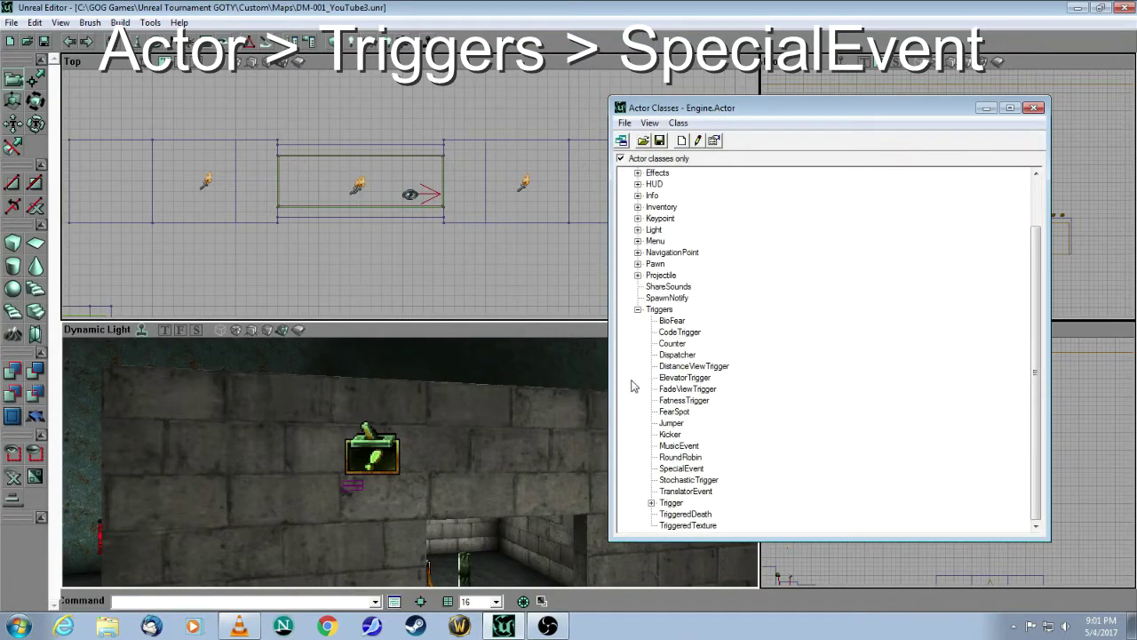
click(681, 470)
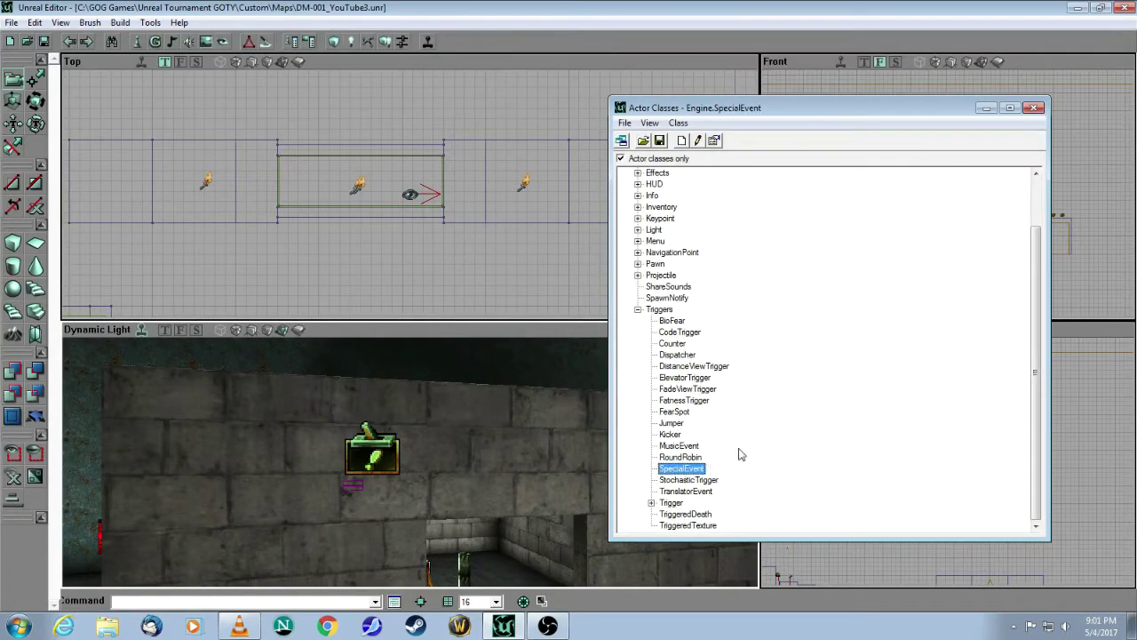
click(1034, 108)
Open the properties of the SpecialEvent above the doorway and expand its SpecialEvent and Object groups
drag(483, 428, 476, 395)
right_click(375, 457)
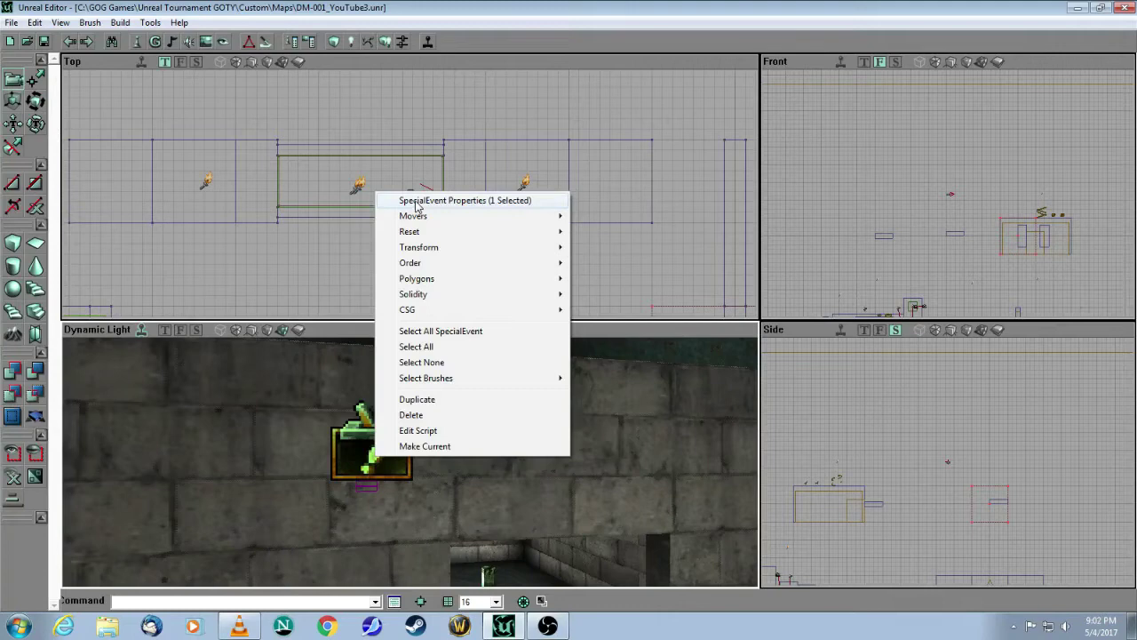
click(415, 201)
drag(785, 101, 857, 265)
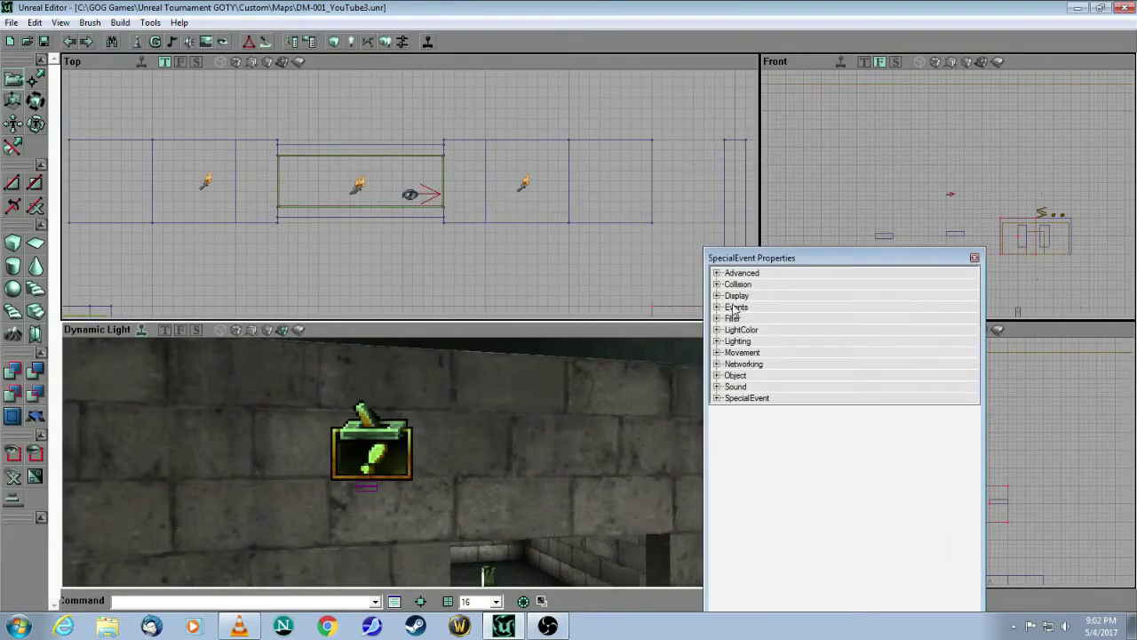
click(717, 398)
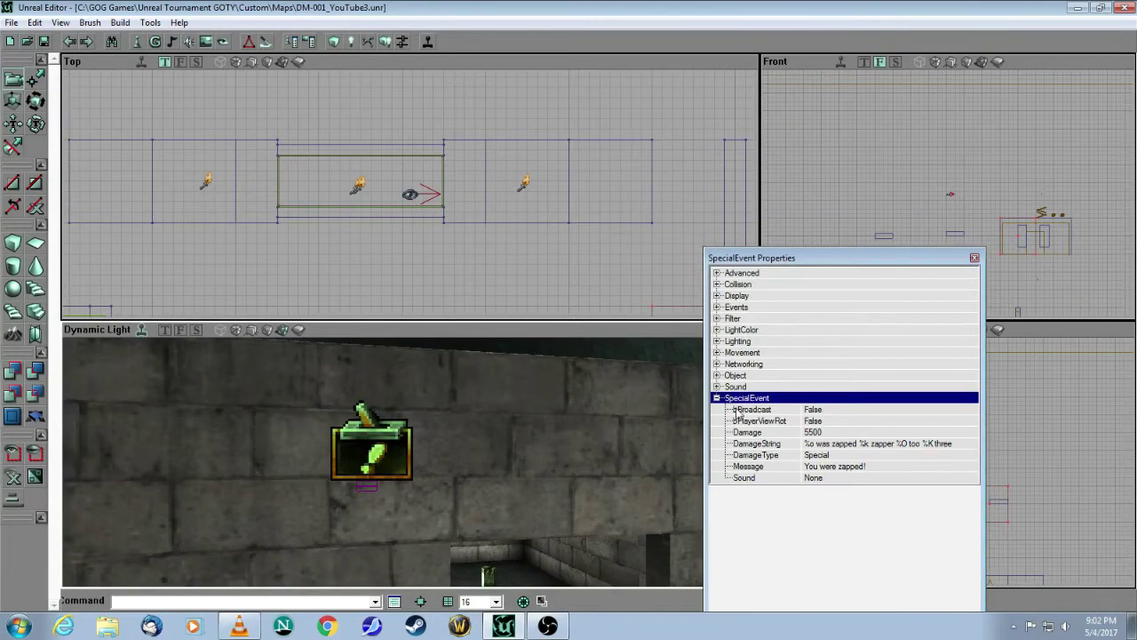
click(717, 376)
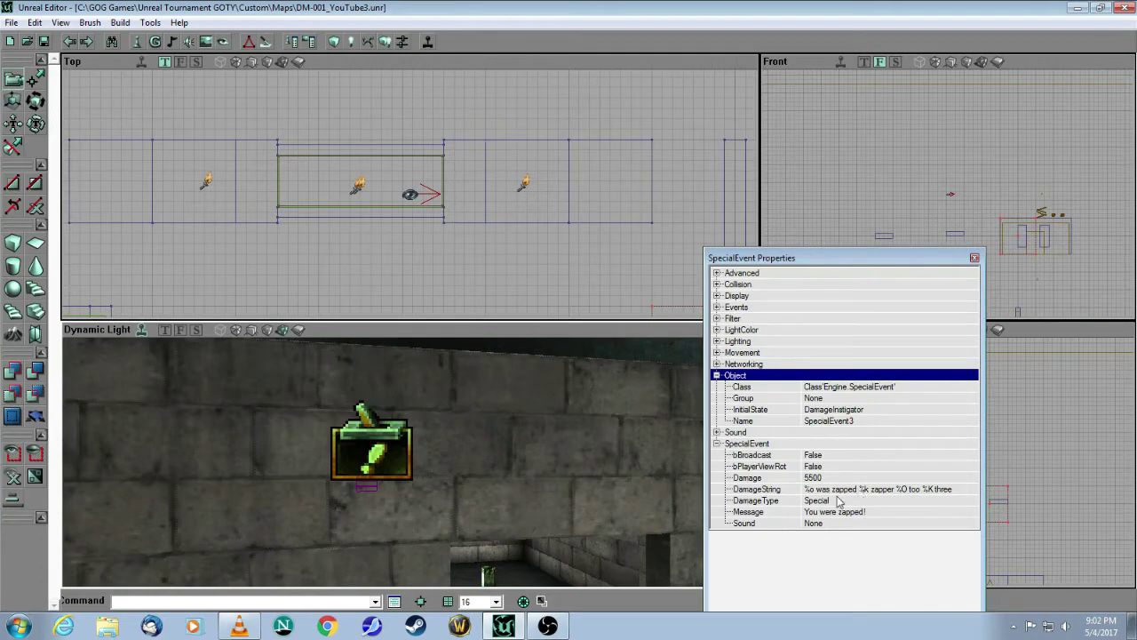
Examine the SpecialEvent's damage type, view rotation, message, sound and broadcast settings, check its Events group, and close the properties
click(843, 502)
click(858, 466)
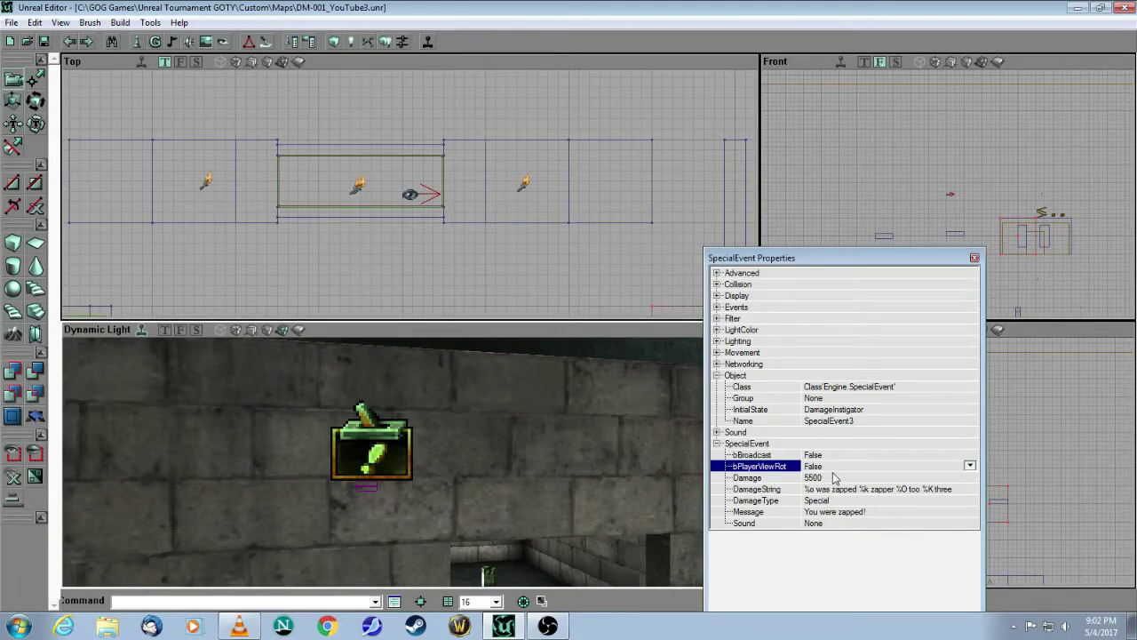
click(900, 512)
click(833, 523)
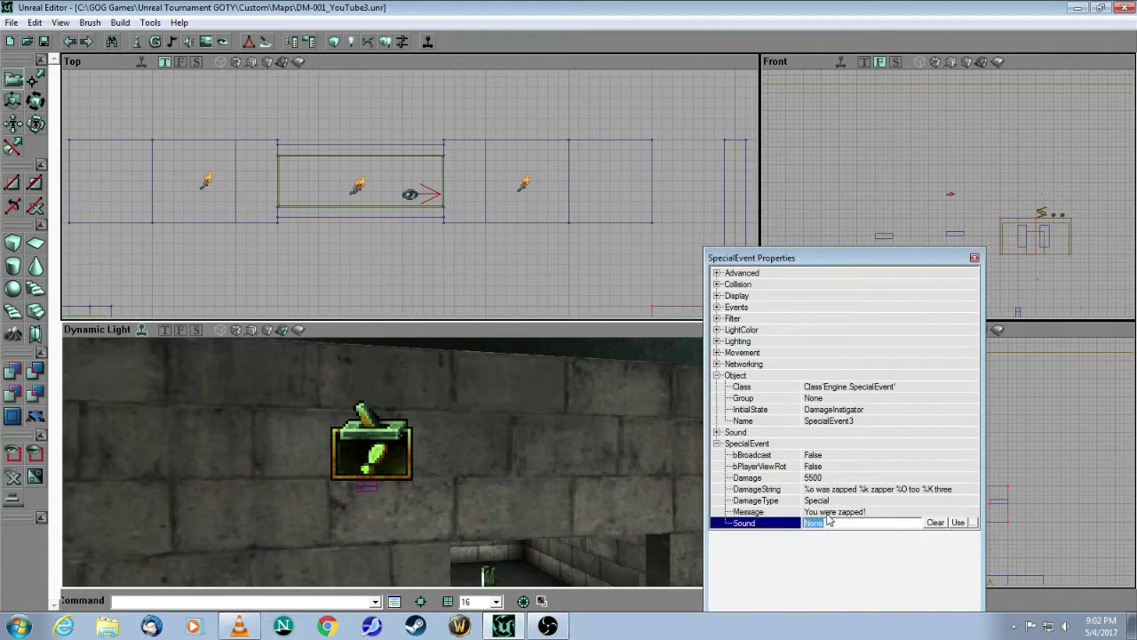
click(883, 455)
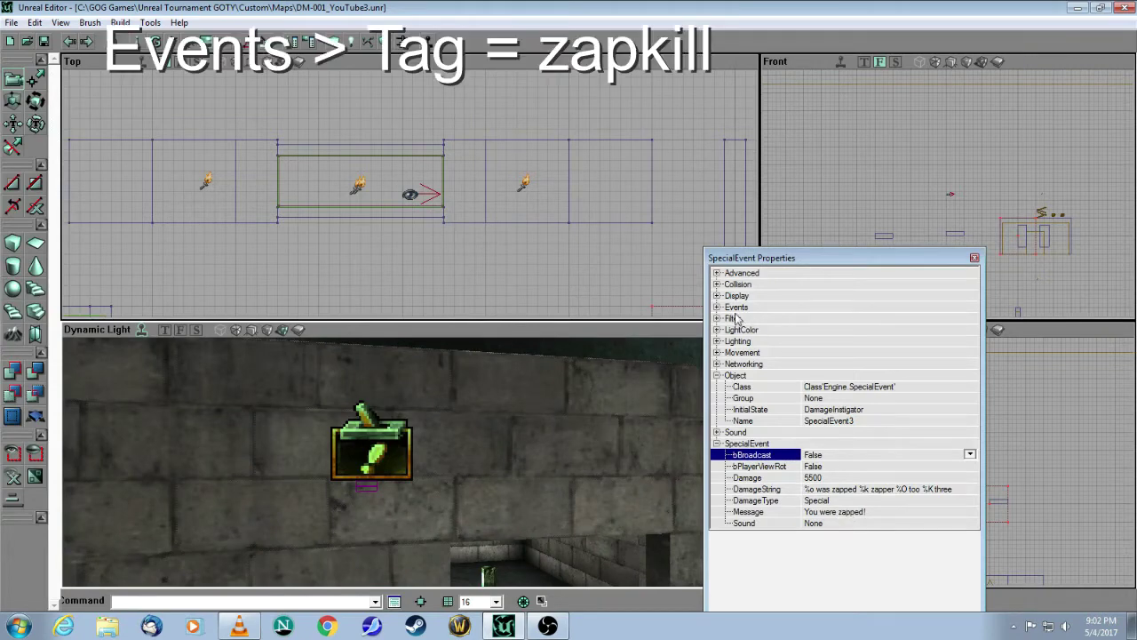
click(716, 307)
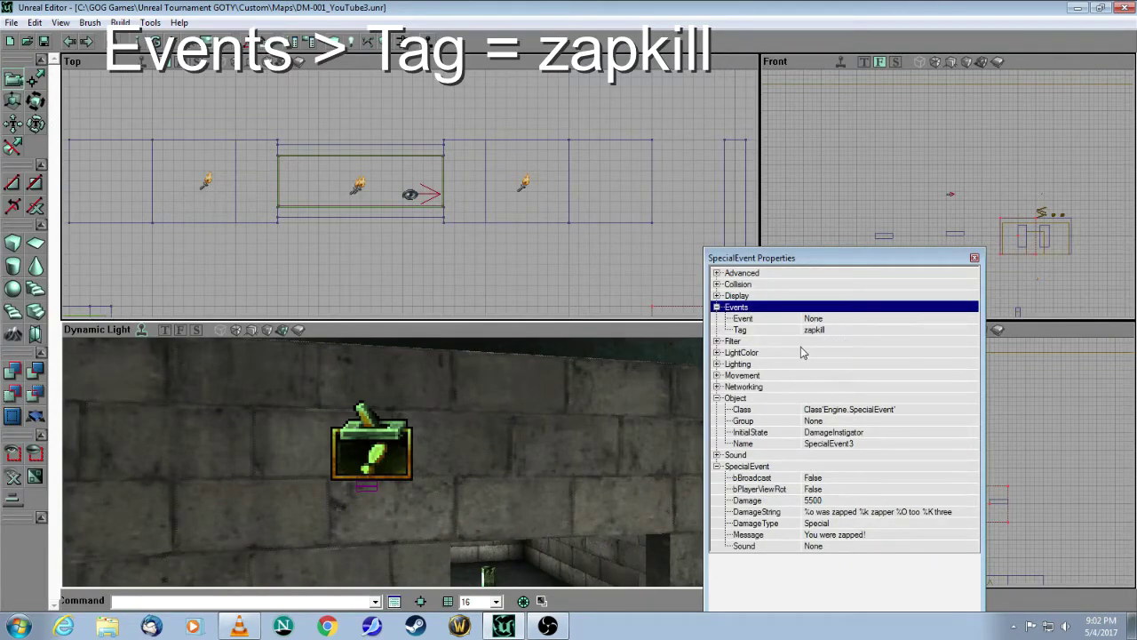
click(974, 258)
Check the Trigger, Object and Events properties of the trigger on the red panel of the rusty green wall, then close them
drag(576, 434, 396, 486)
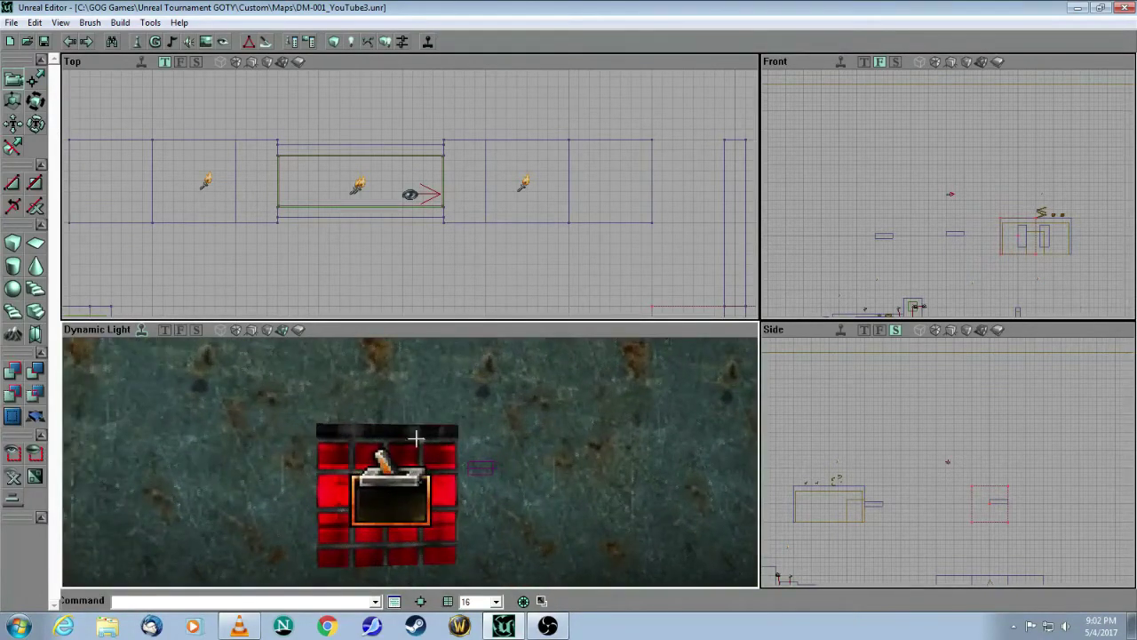
right_click(399, 493)
click(424, 238)
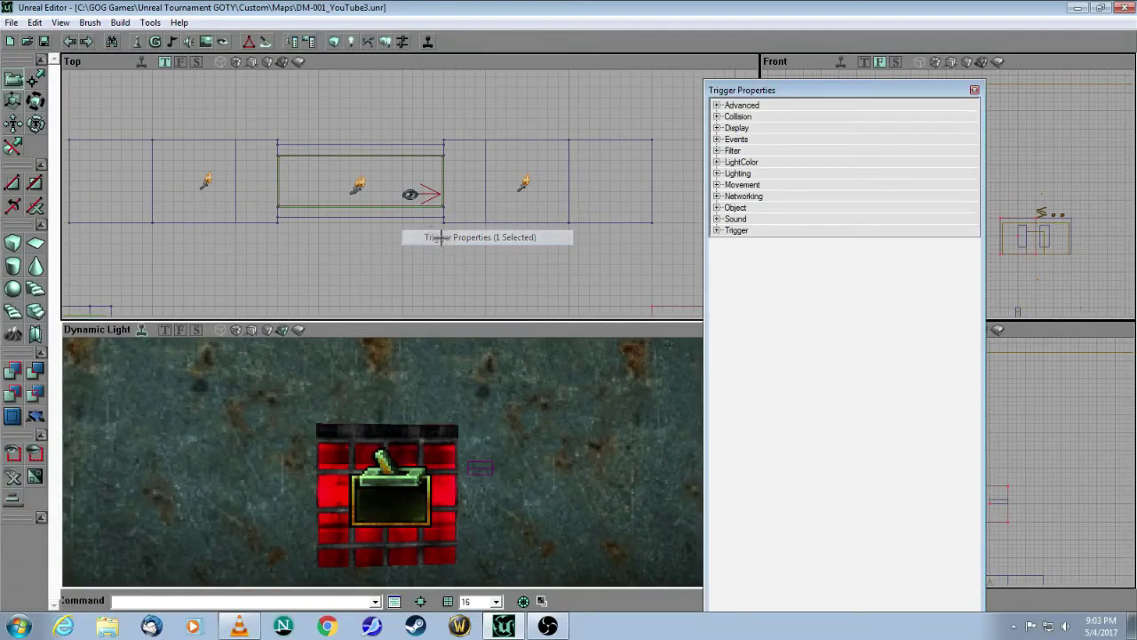
click(716, 230)
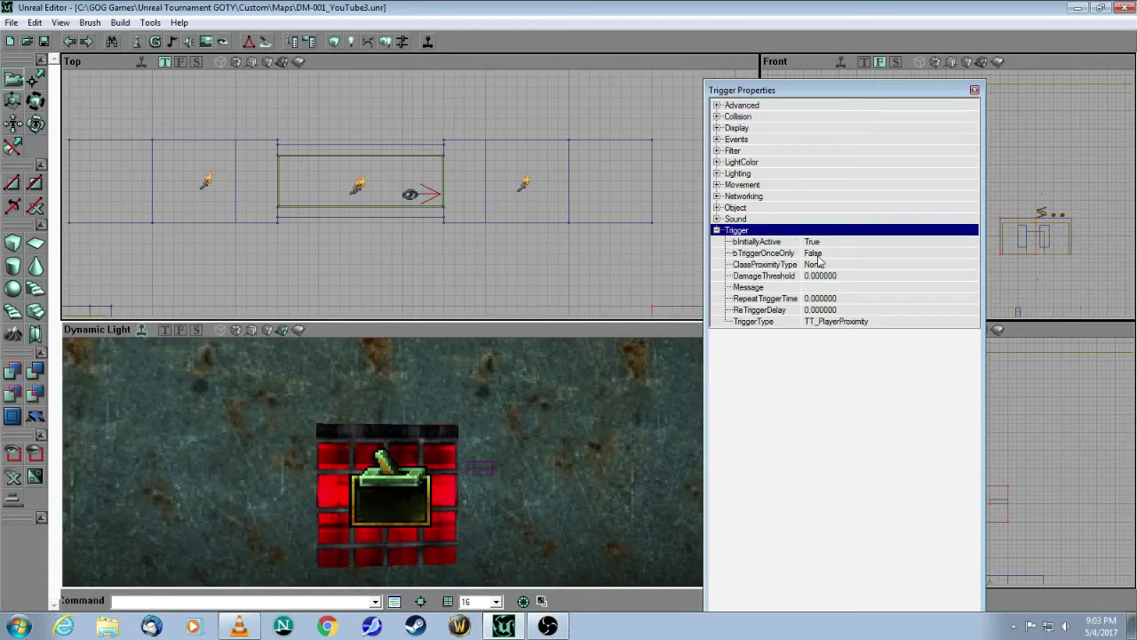
click(716, 208)
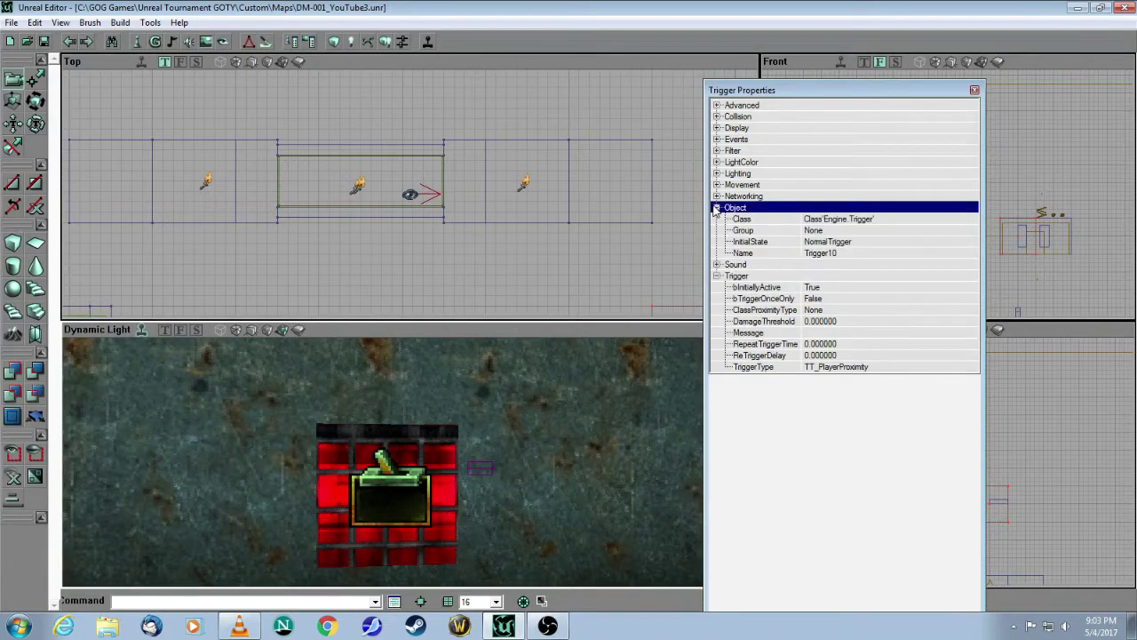
click(720, 141)
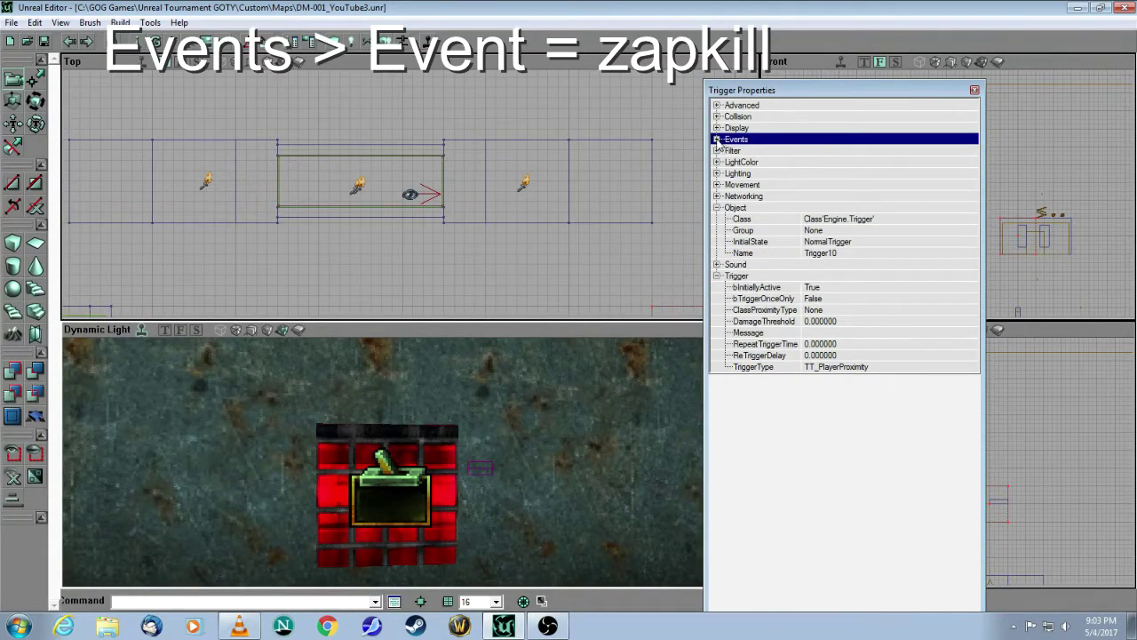
click(717, 141)
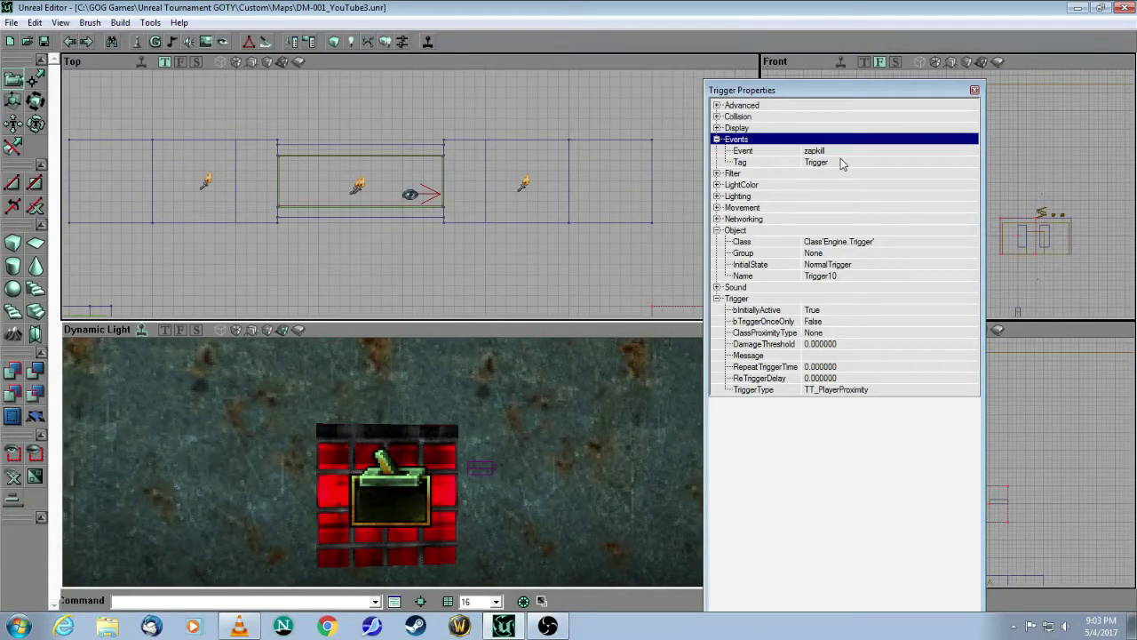
click(973, 90)
Play-test the map and walk toward the red panel to set off its kill trigger
mouse_move(610, 423)
mouse_down()
mouse_move(610, 479)
mouse_move(611, 425)
mouse_up()
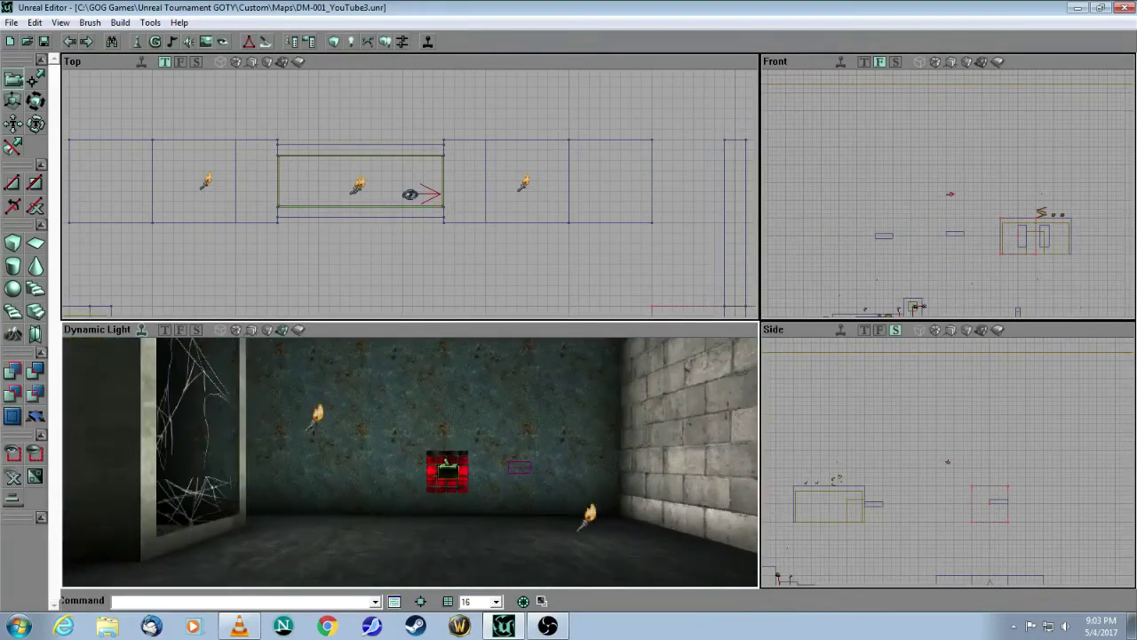
click(427, 43)
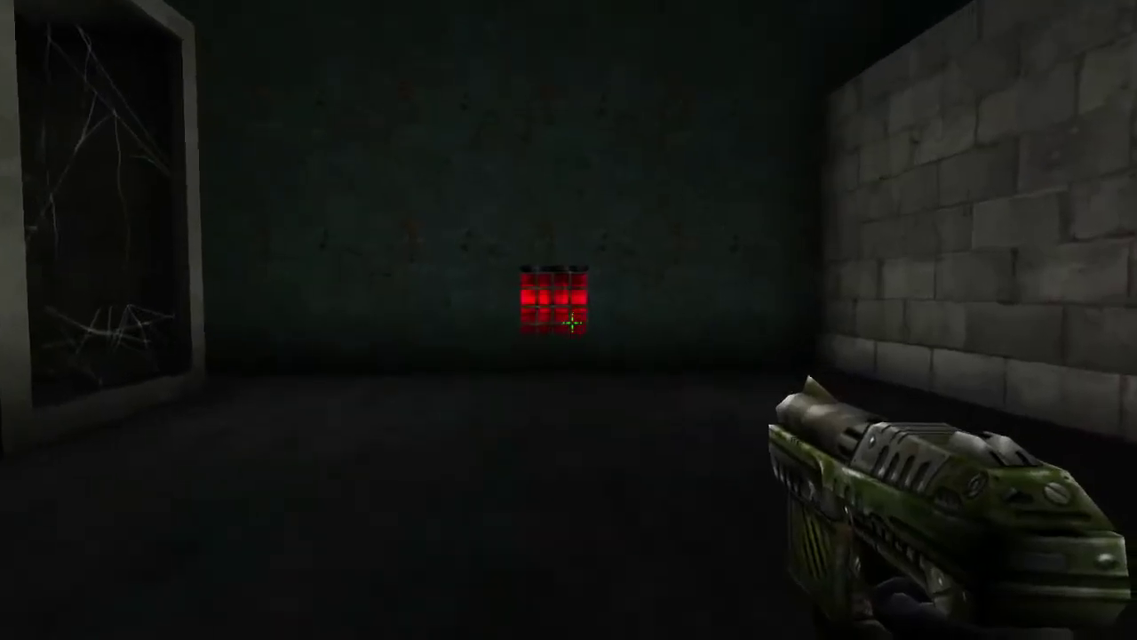
key(w)
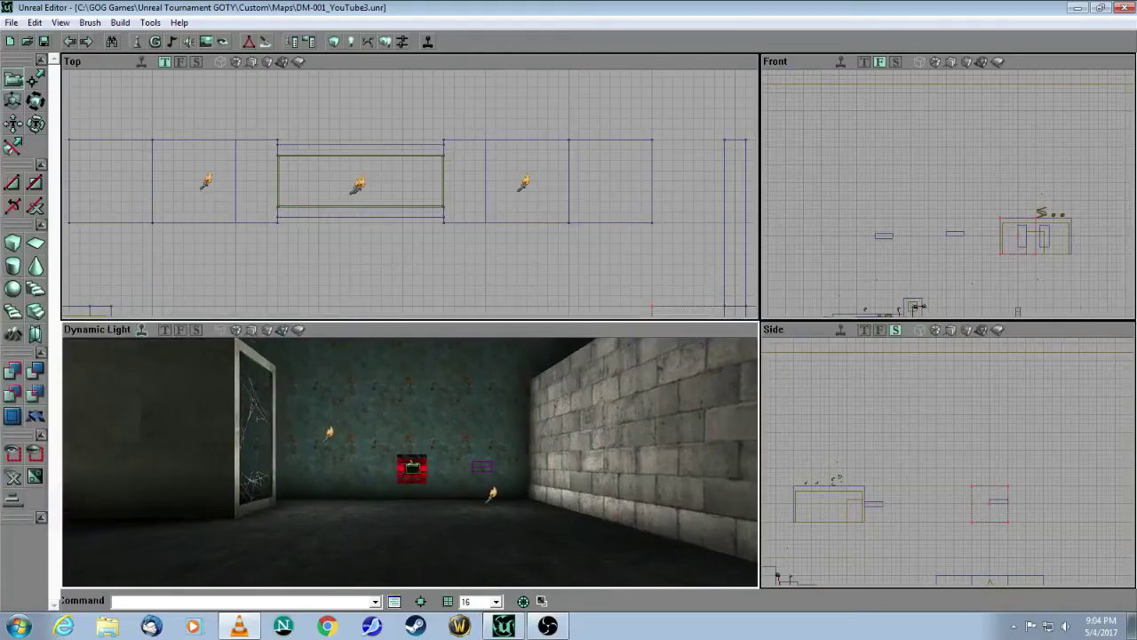
Select the trigger between the two green pillars in the block-walled room and open its properties
mouse_move(410, 462)
mouse_down()
mouse_move(618, 451)
mouse_move(551, 404)
mouse_move(382, 426)
mouse_move(311, 391)
mouse_move(302, 360)
mouse_move(253, 342)
mouse_move(377, 451)
mouse_move(376, 440)
mouse_move(404, 428)
mouse_move(406, 444)
mouse_move(386, 418)
mouse_move(391, 455)
mouse_up()
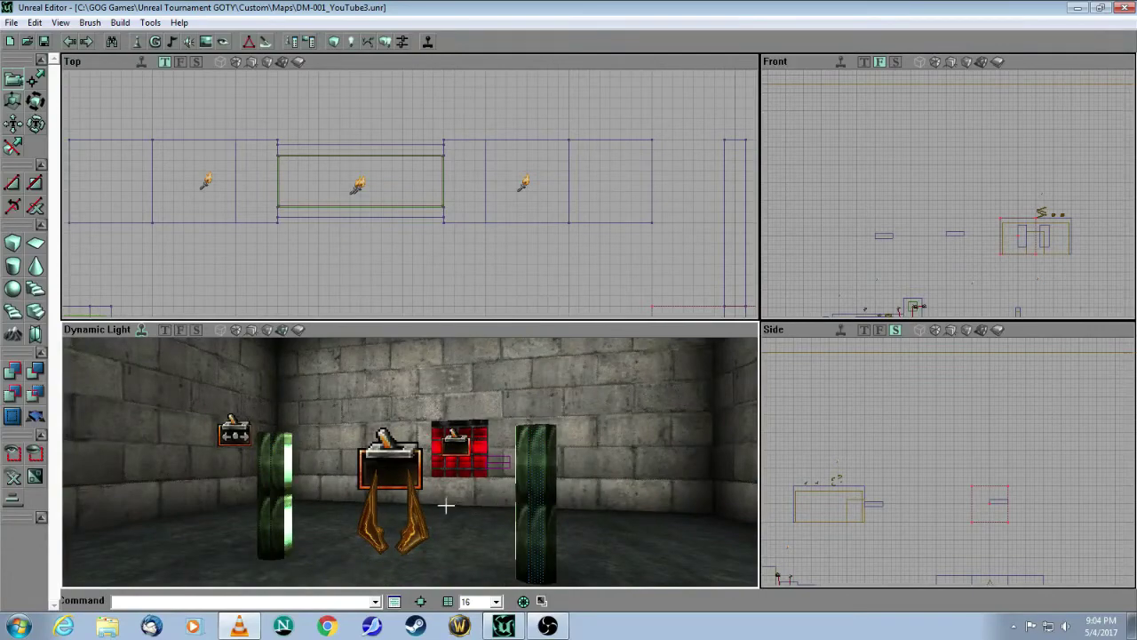
drag(446, 506, 355, 502)
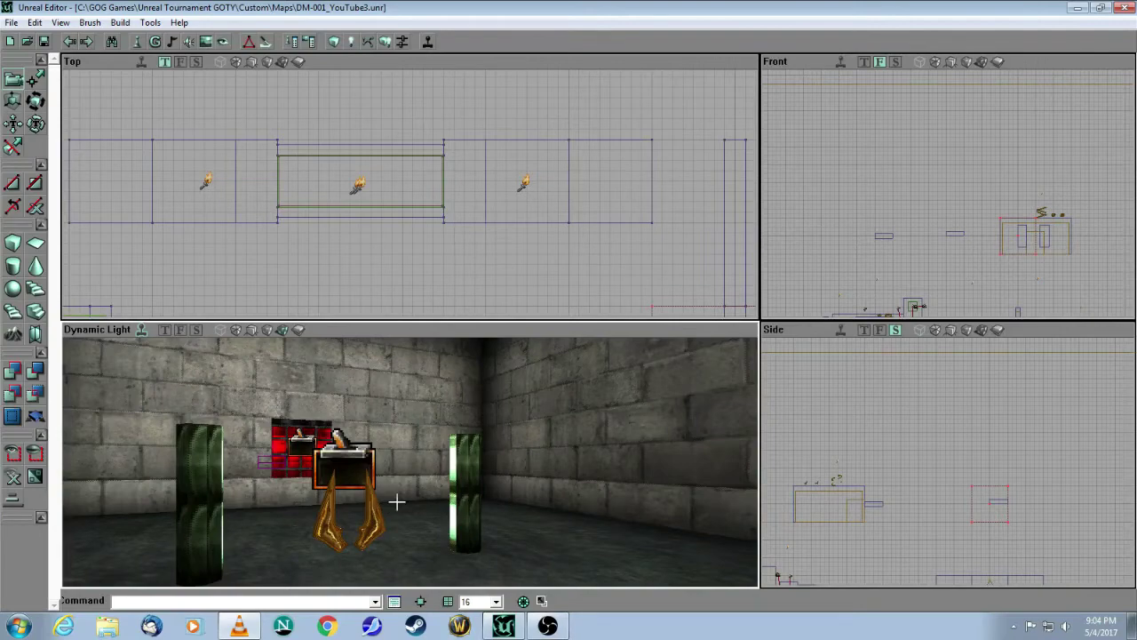
drag(396, 502, 396, 453)
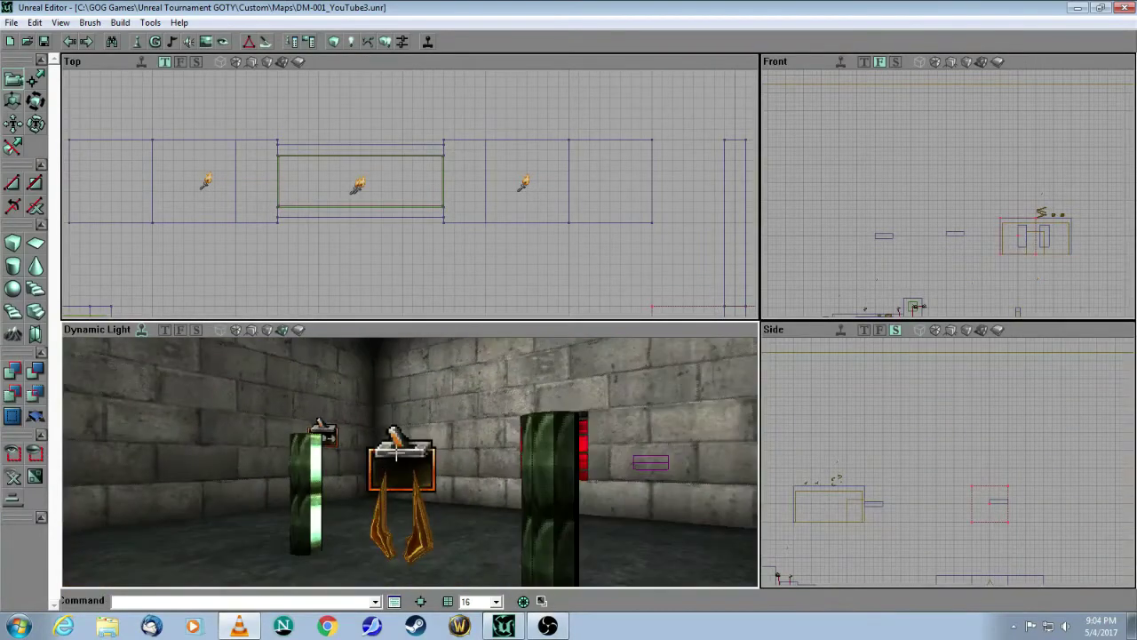
click(396, 453)
right_click(396, 453)
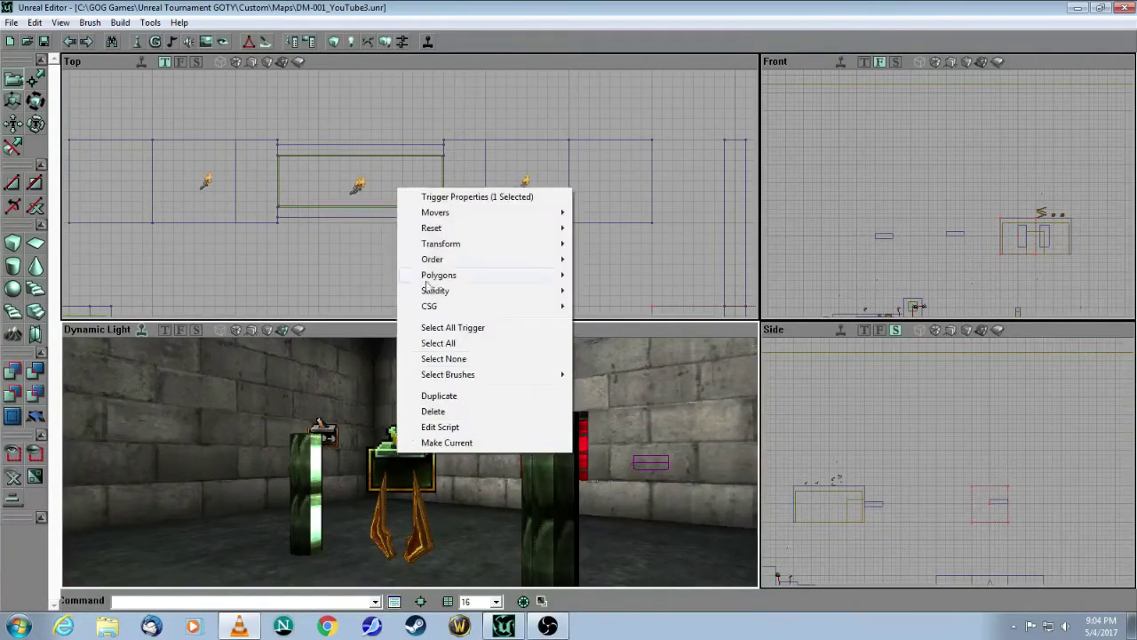
click(425, 195)
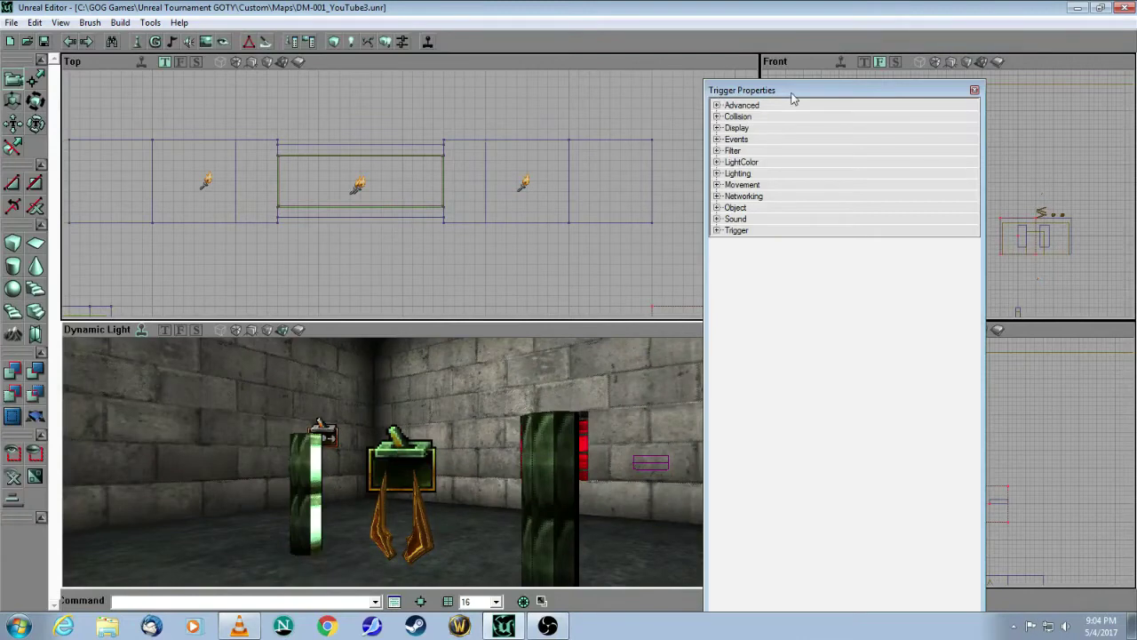
drag(790, 93, 777, 126)
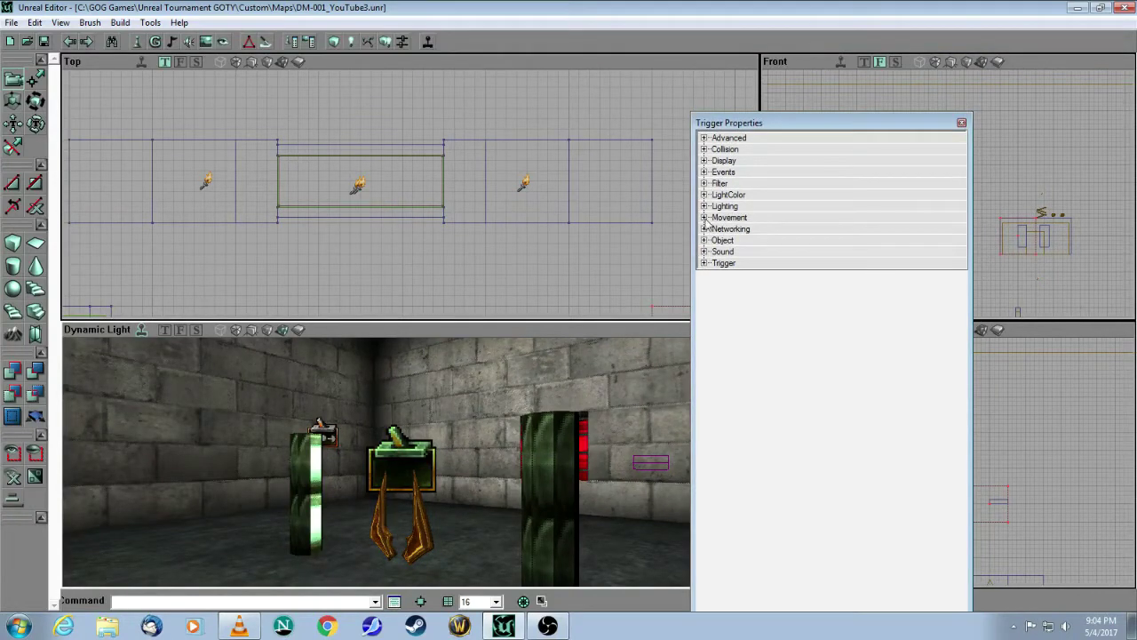
Examine the Events, Object and Trigger settings of the trigger between the pillars and close its properties
click(704, 171)
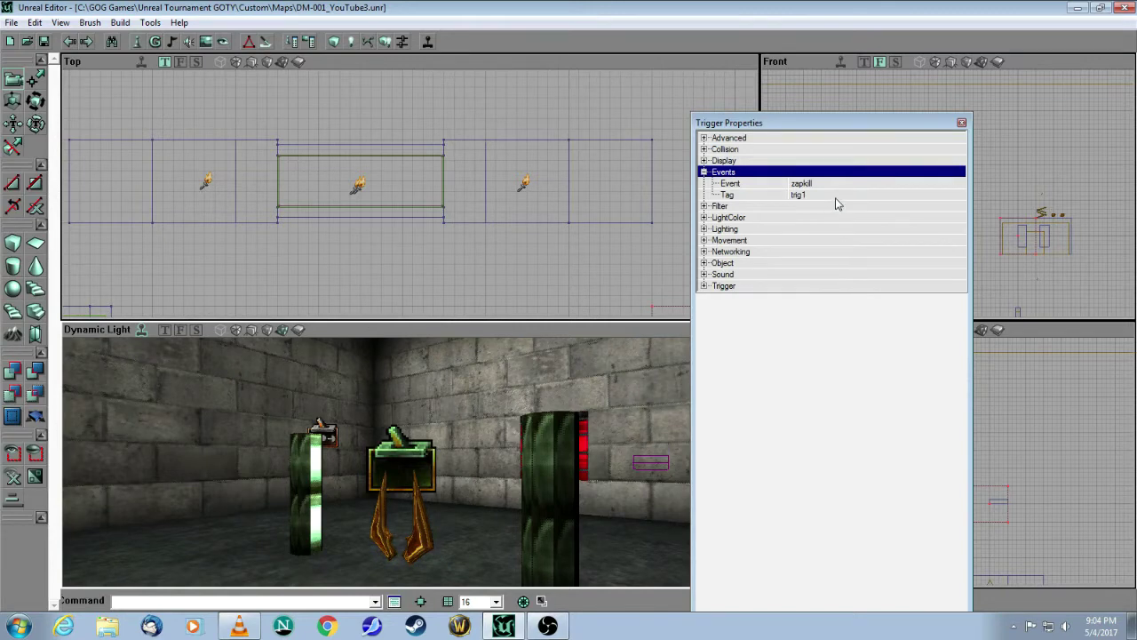
click(704, 264)
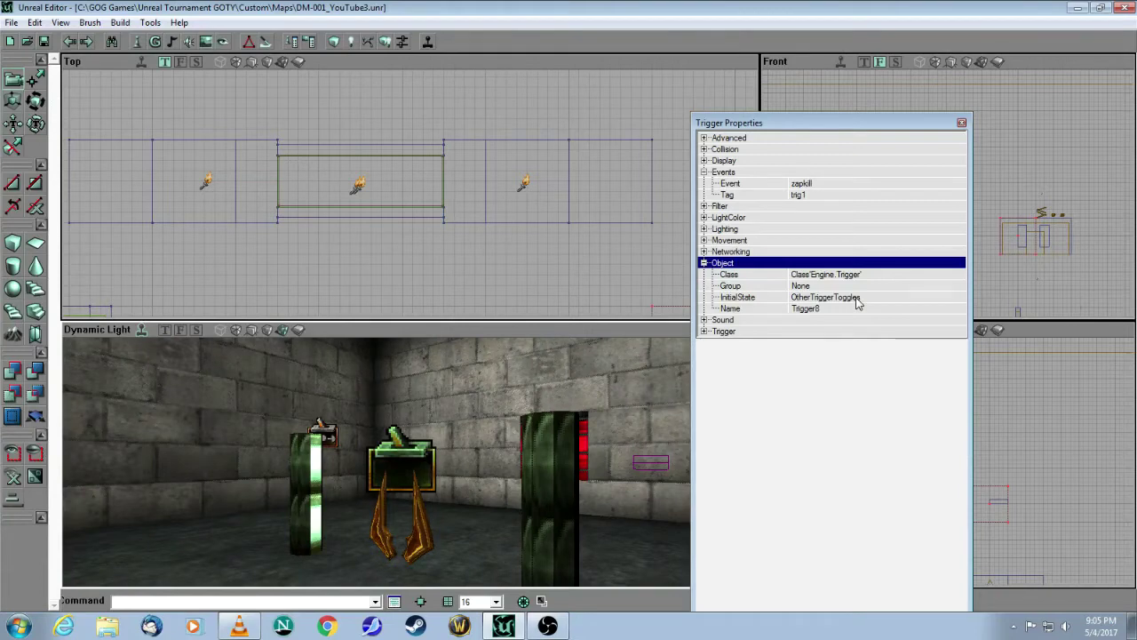
click(704, 332)
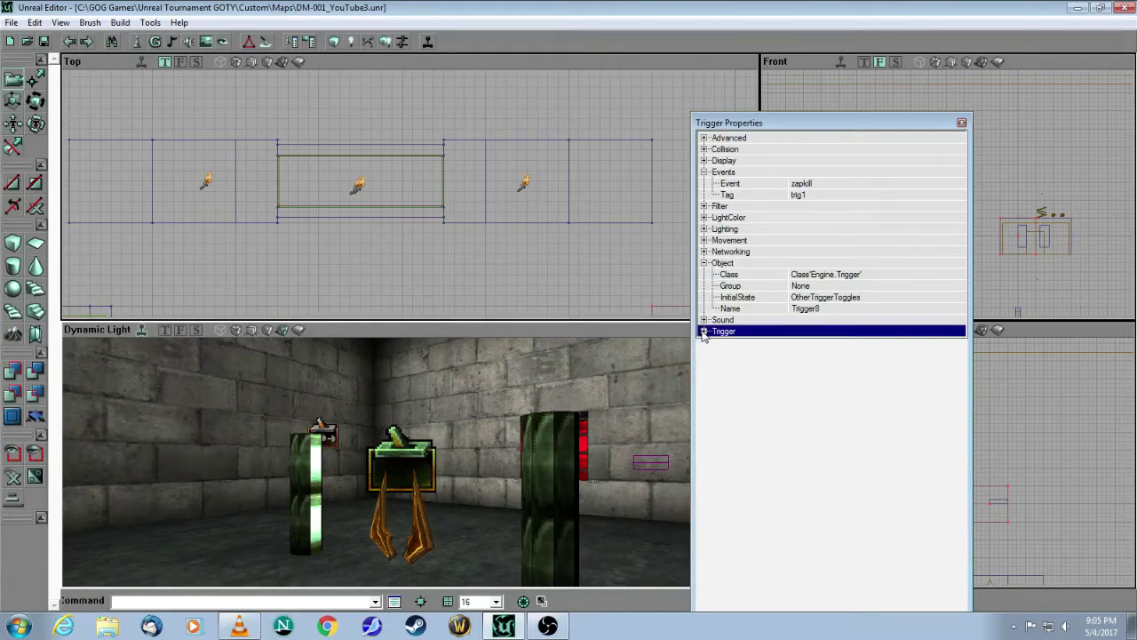
click(704, 331)
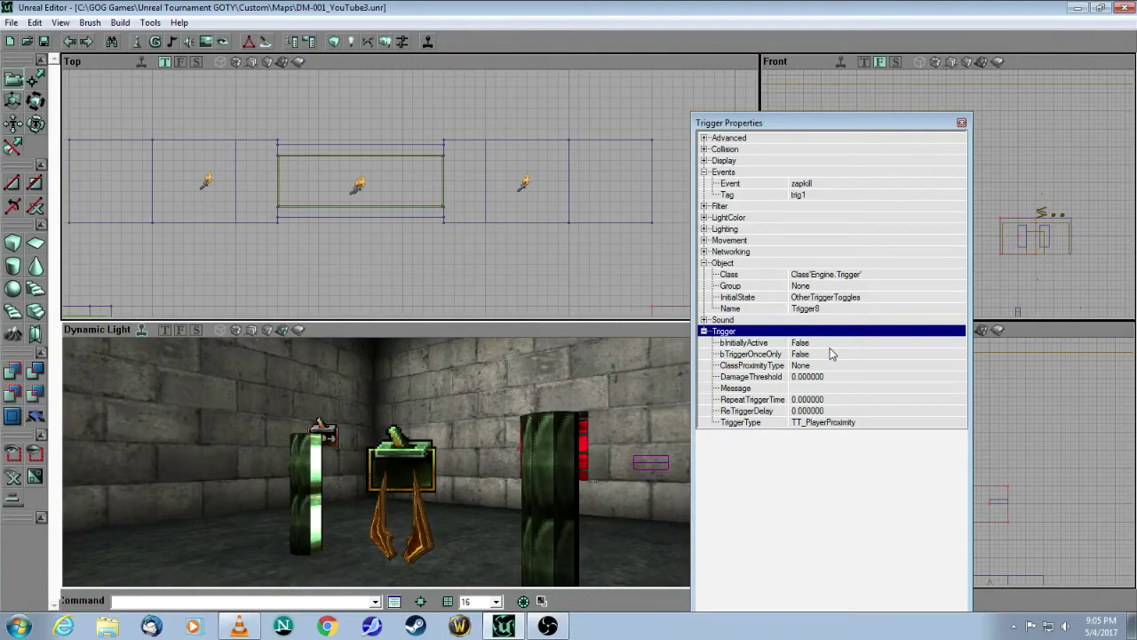
click(962, 124)
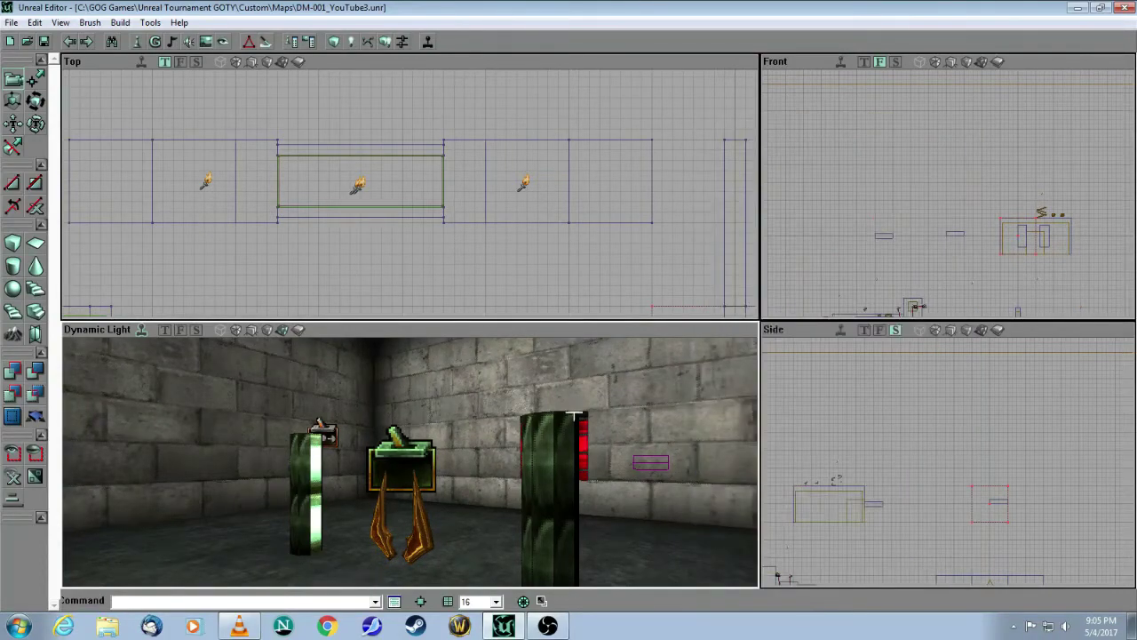
Select the trigger on the red panel of the block wall, check its Object, Trigger and Events properties, and close them
drag(569, 411, 577, 479)
drag(409, 480, 414, 410)
drag(376, 452, 380, 446)
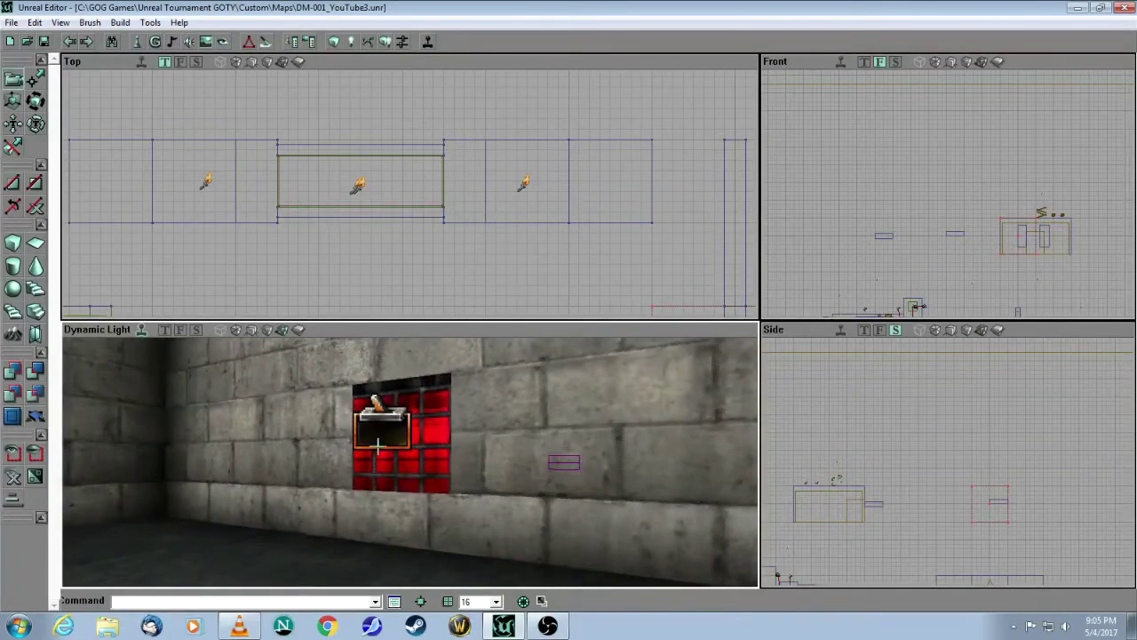
click(379, 427)
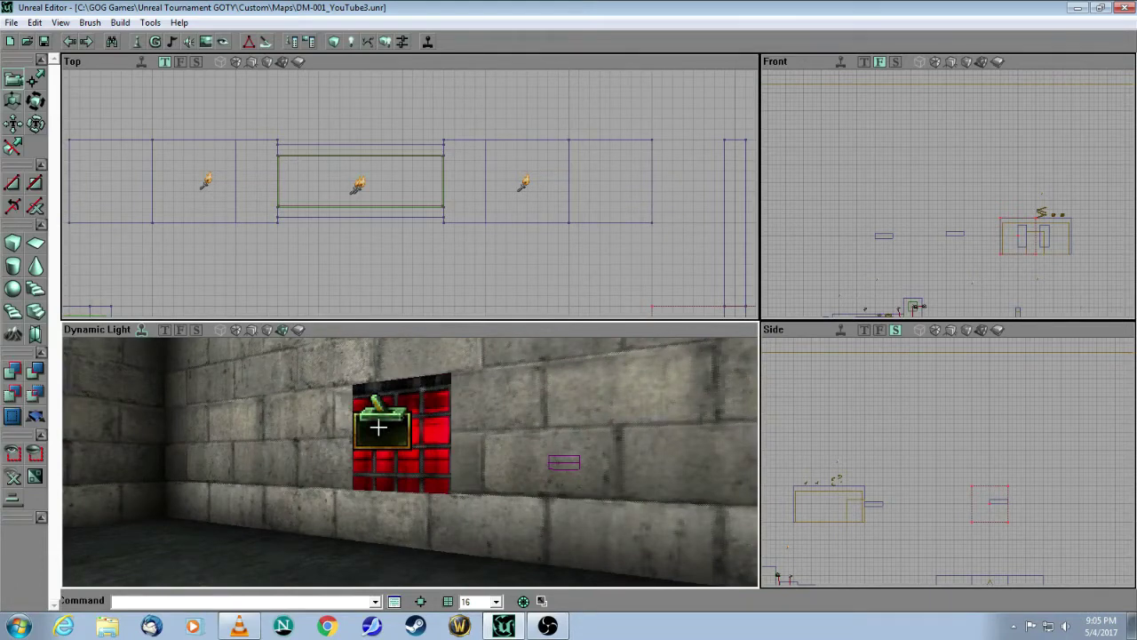
right_click(378, 427)
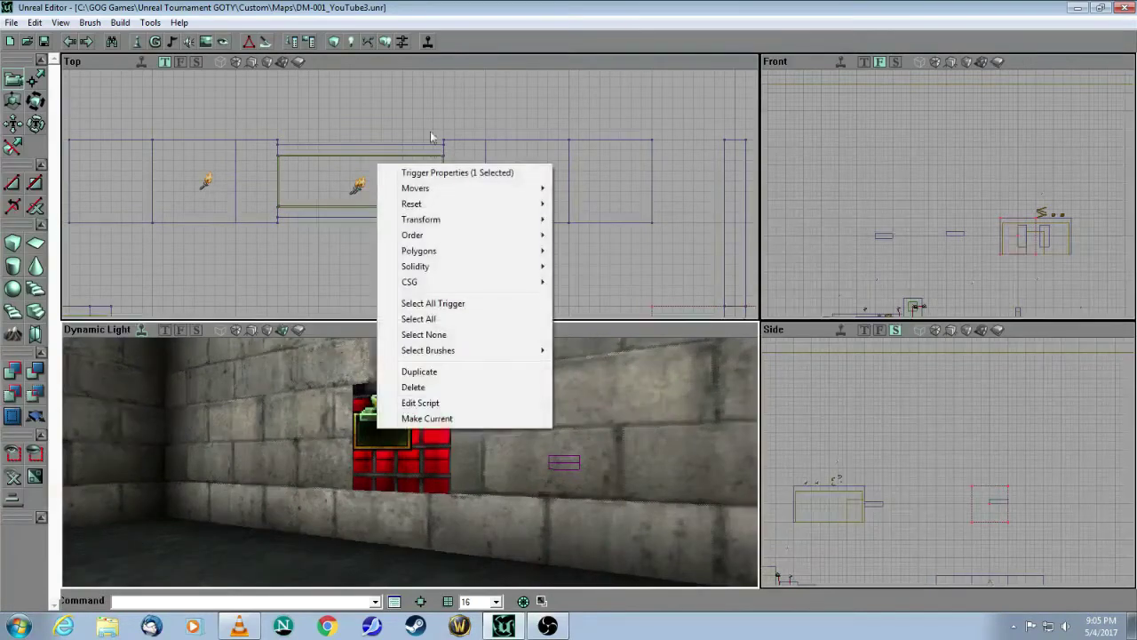
click(435, 175)
click(704, 230)
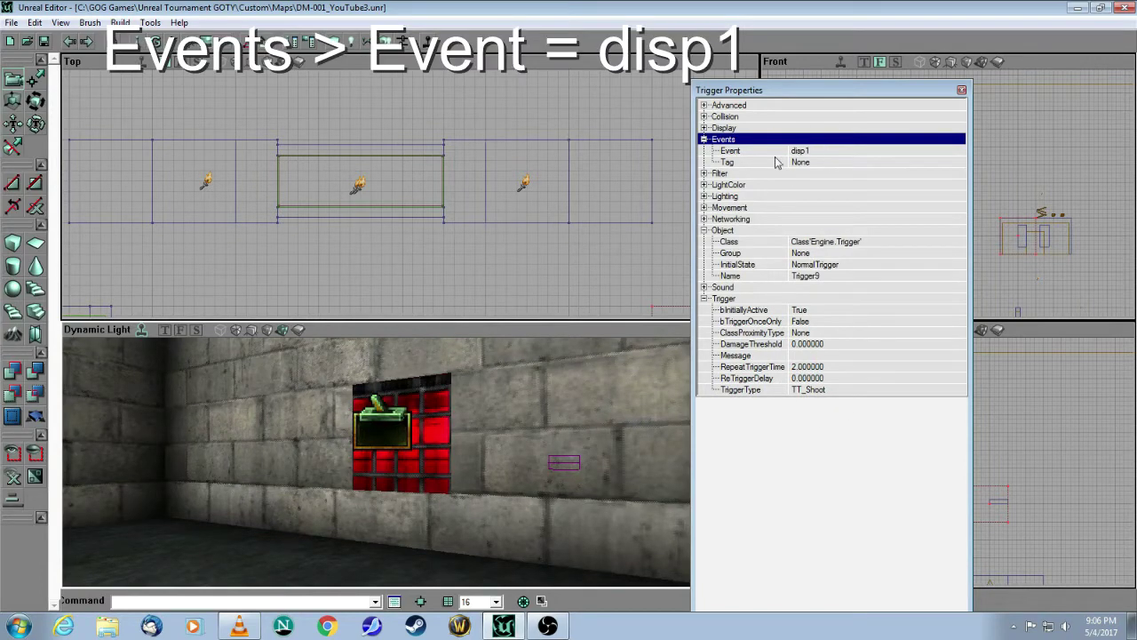
click(962, 91)
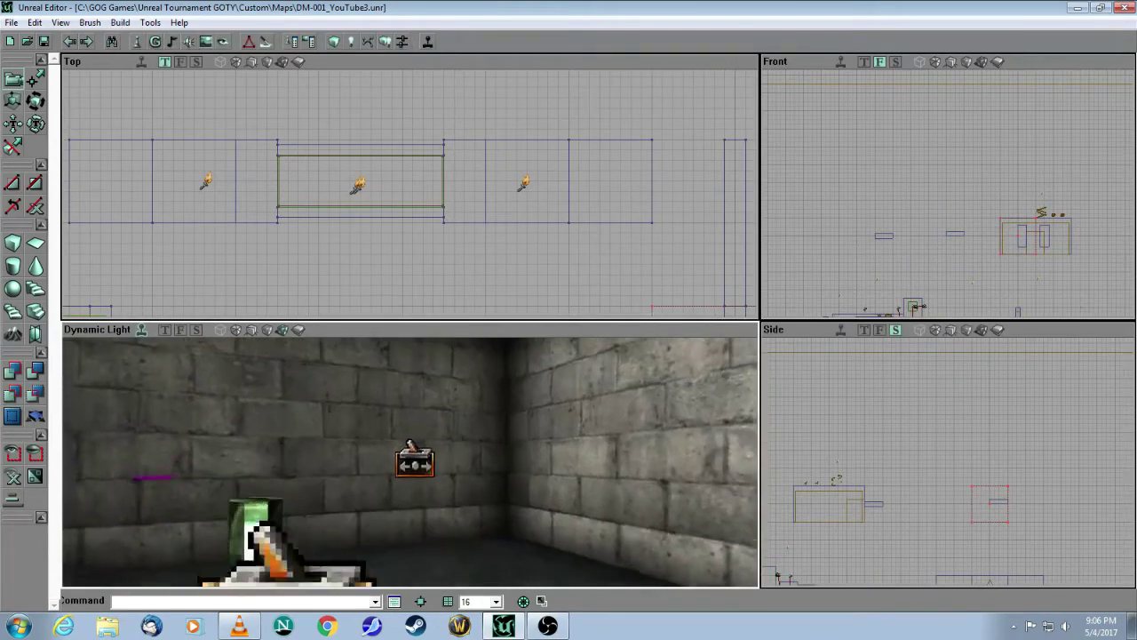
Locate the Dispatcher class under Triggers in the actor class browser, and close the browser
drag(487, 470, 488, 382)
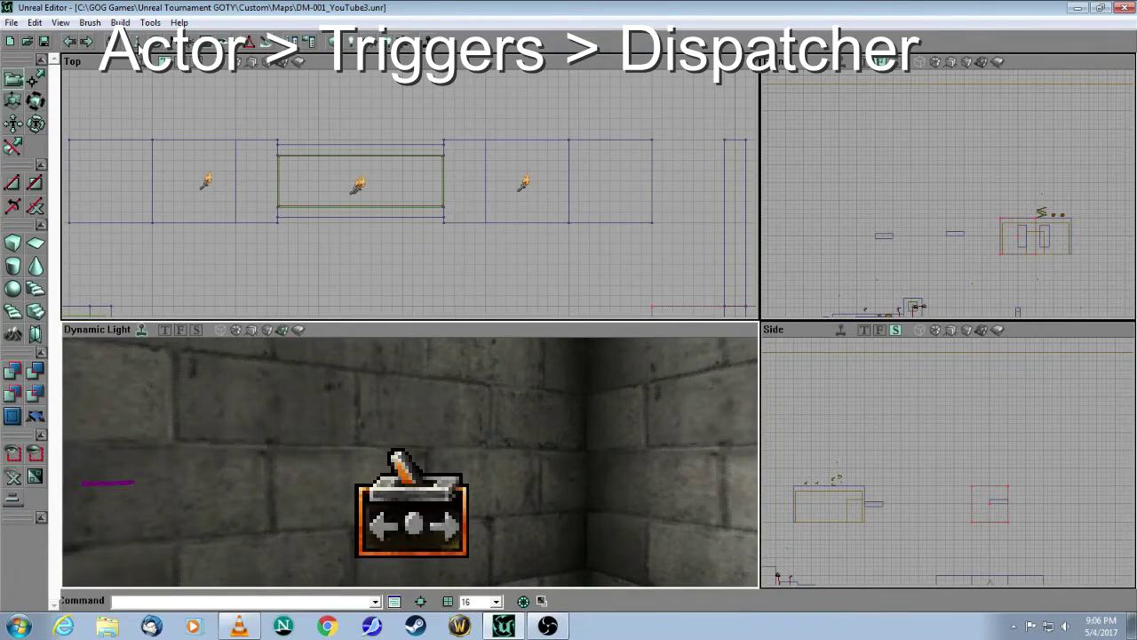
click(137, 45)
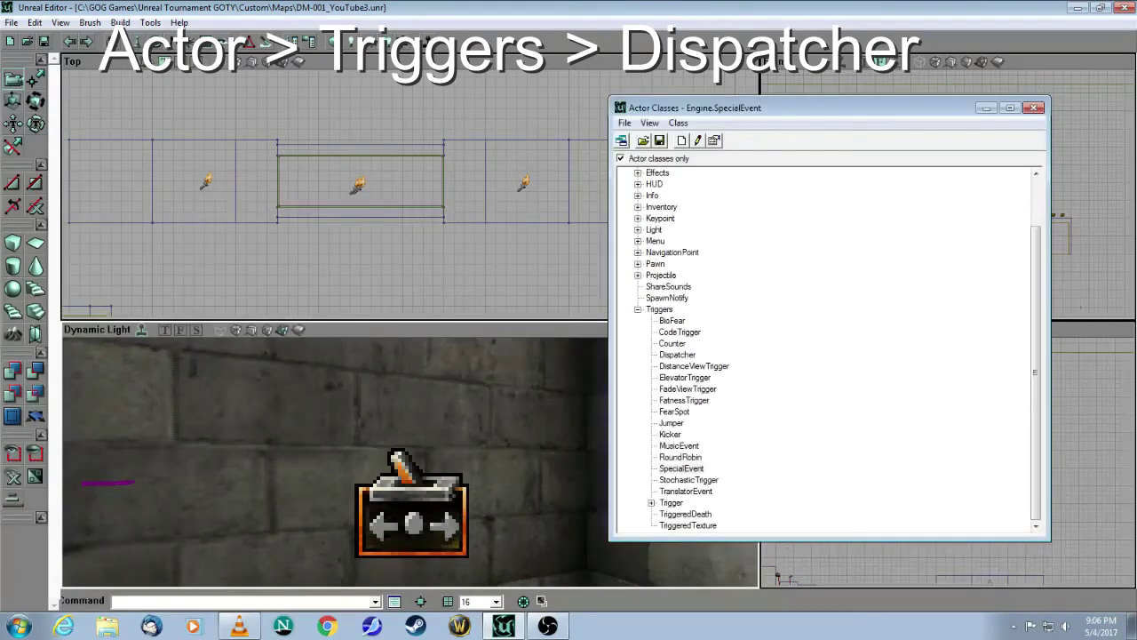
click(661, 311)
click(682, 355)
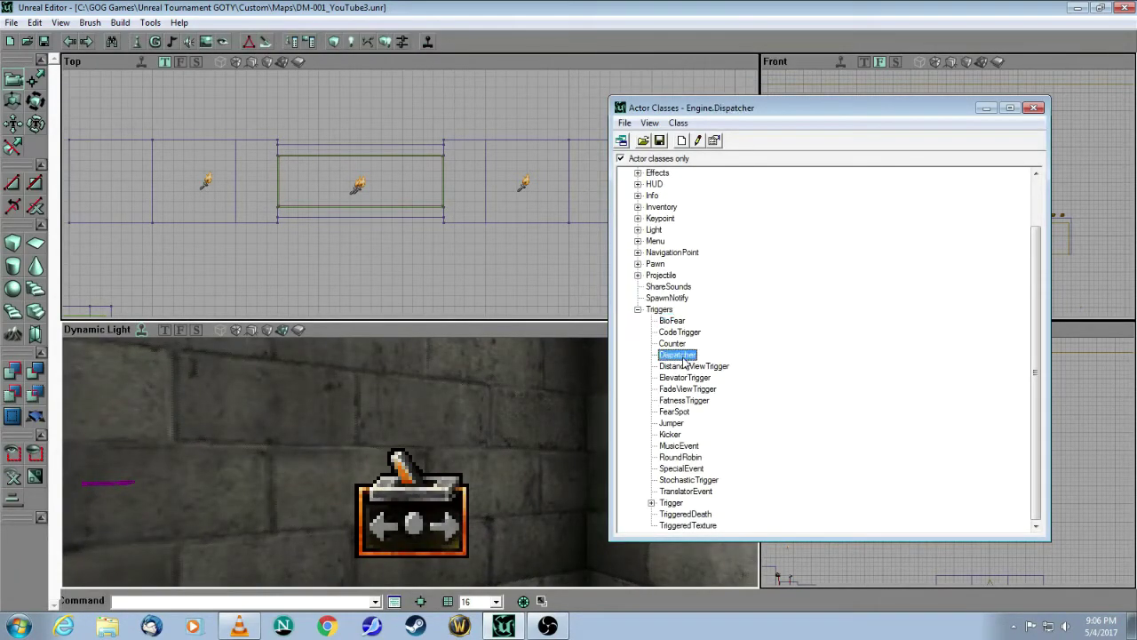
click(1035, 109)
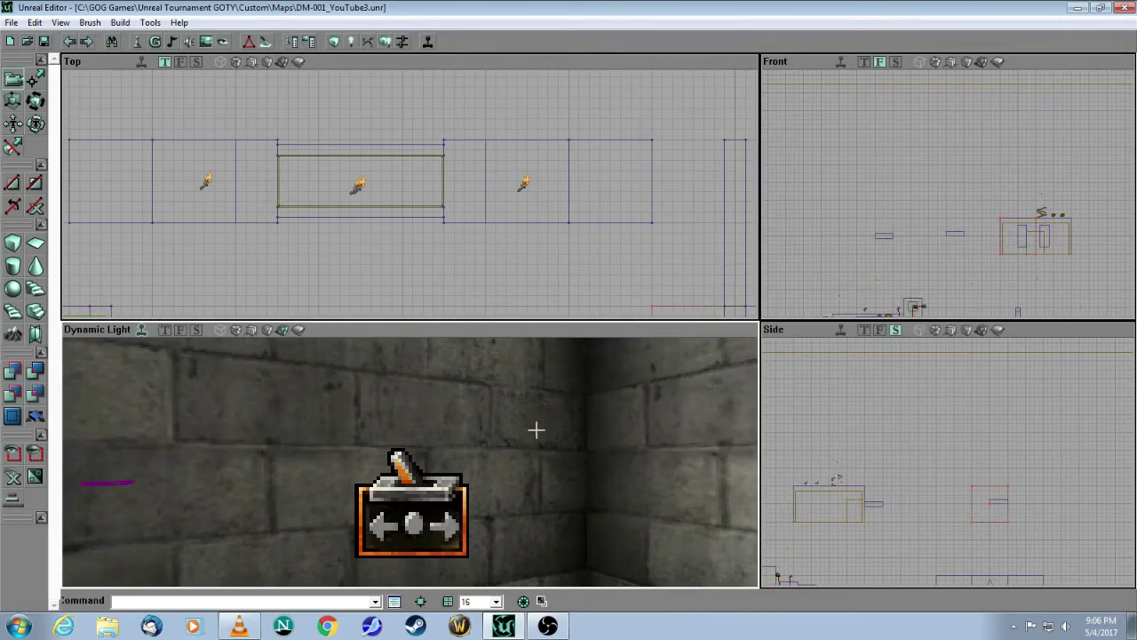
Open the wall Dispatcher's properties and compare its Events settings with those of the trigger on the red panel
drag(537, 430, 521, 448)
right_click(441, 488)
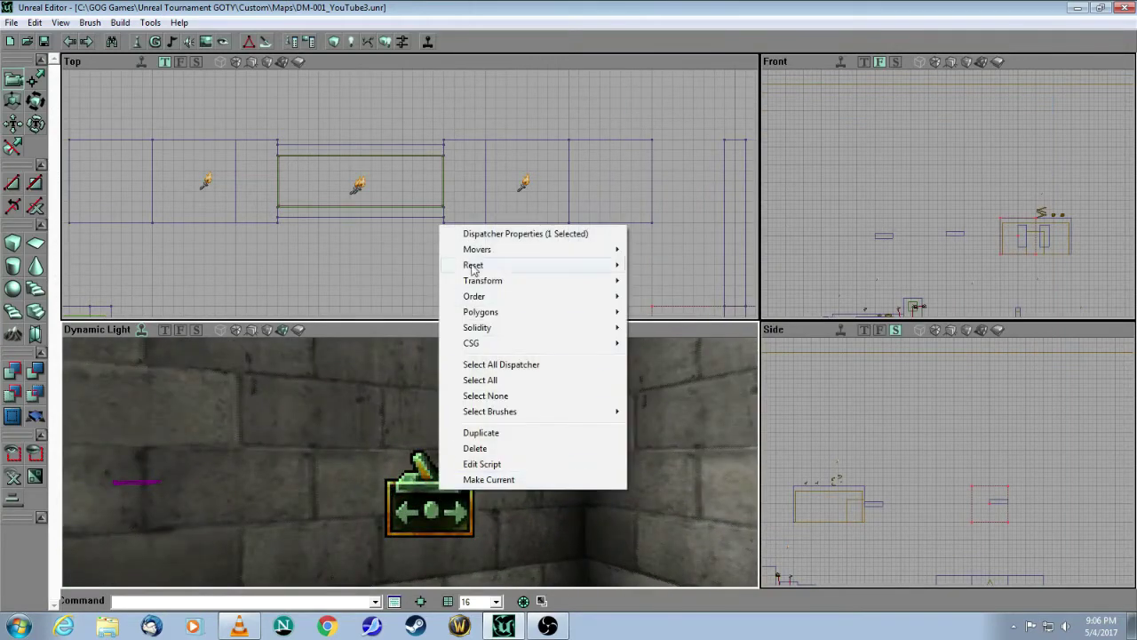
click(470, 234)
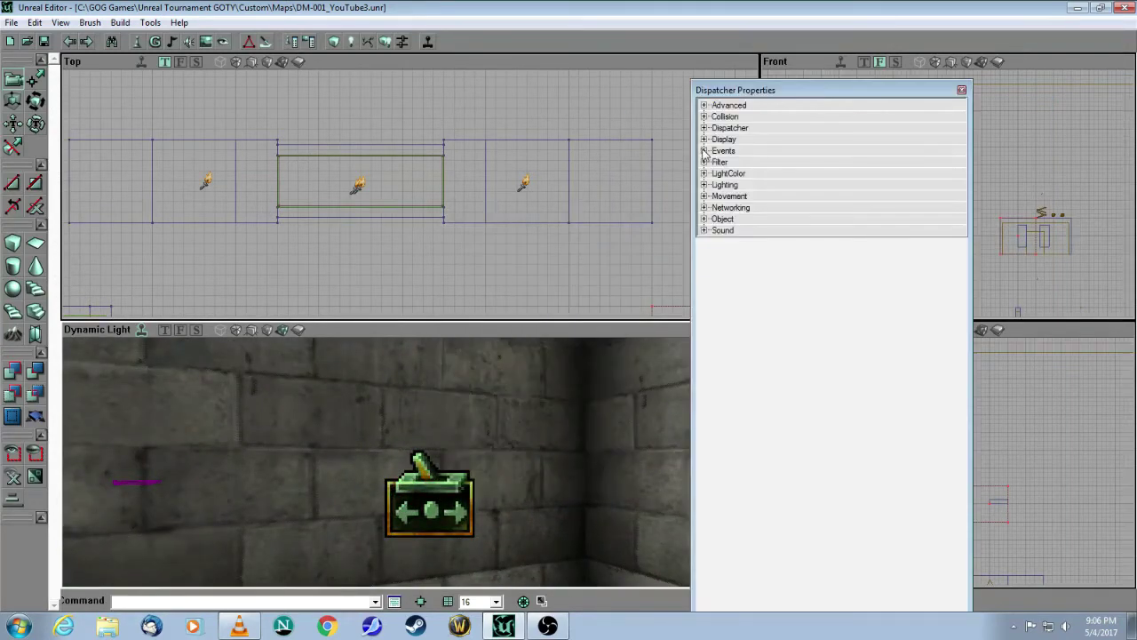
click(712, 152)
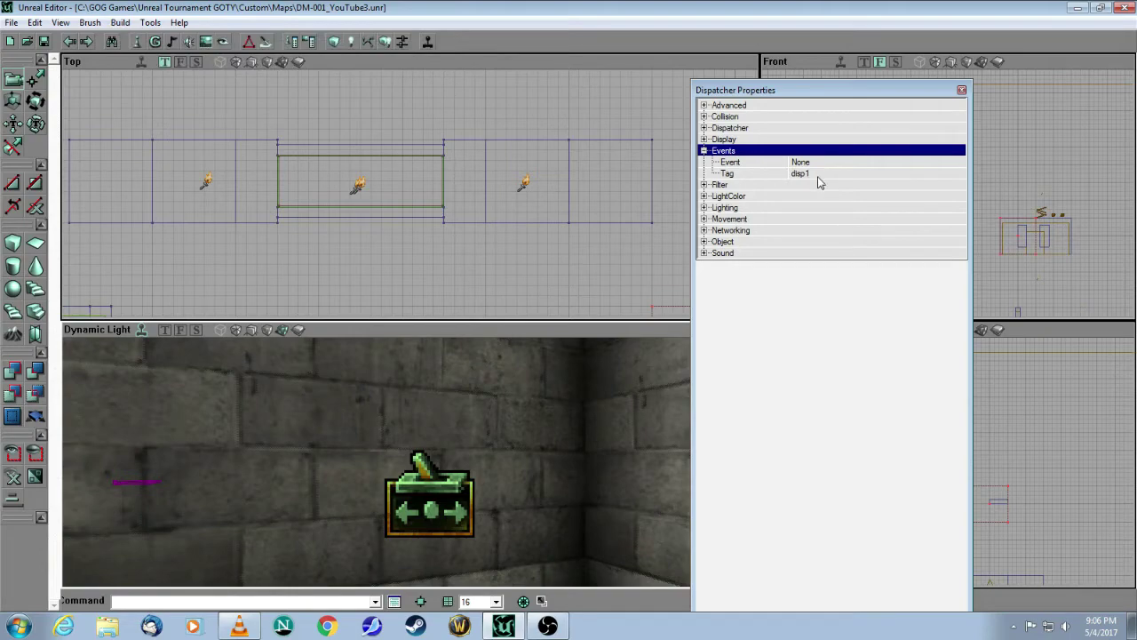
mouse_move(579, 447)
mouse_down()
mouse_move(622, 451)
mouse_move(571, 454)
mouse_up()
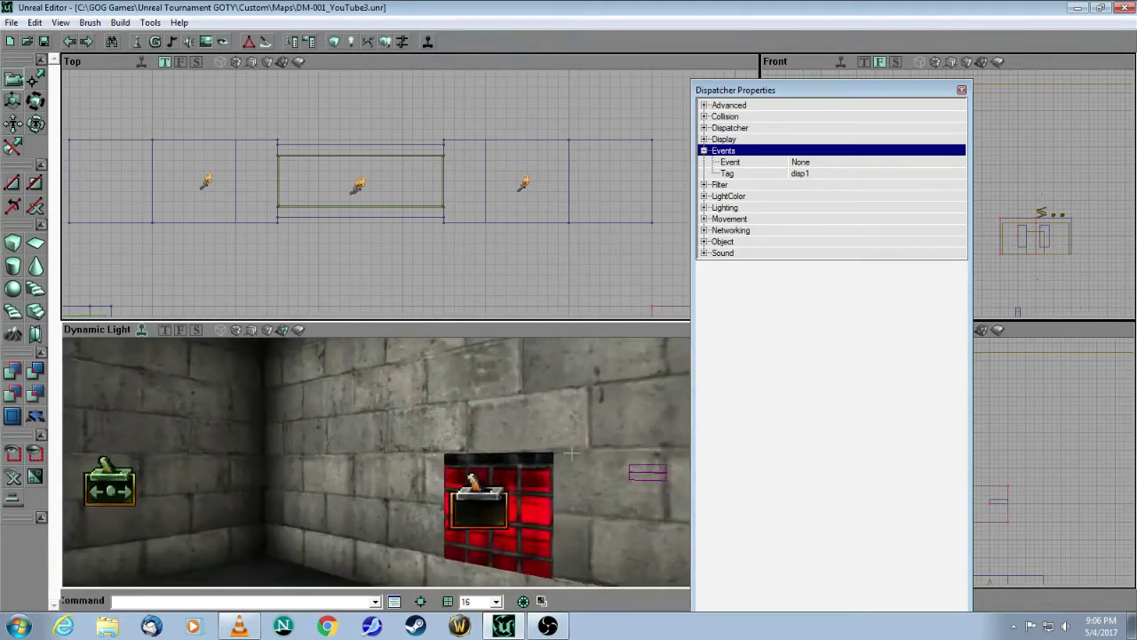
click(493, 499)
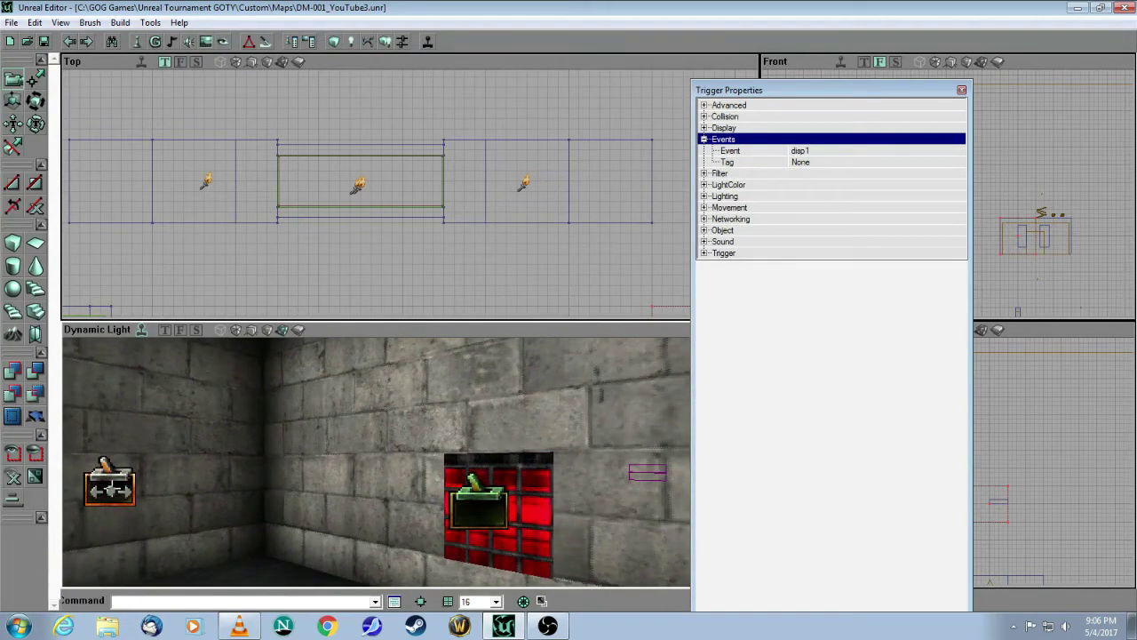
click(129, 485)
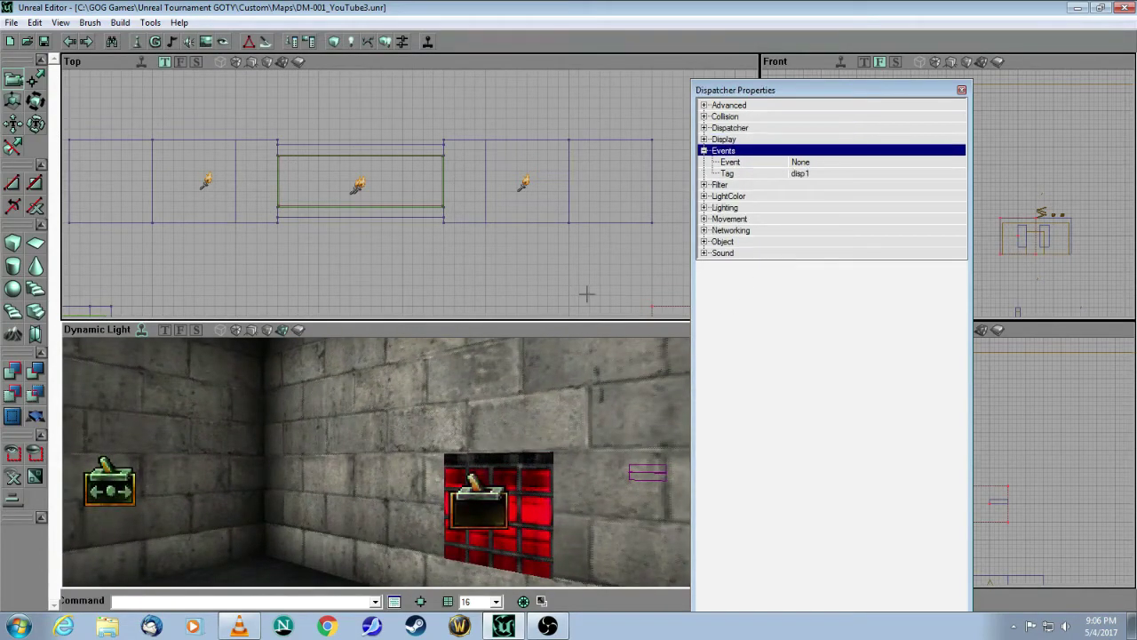
Examine the Dispatcher's OutEvents list, check the trigger between the green pillars, and reselect the Dispatcher
click(704, 128)
click(713, 151)
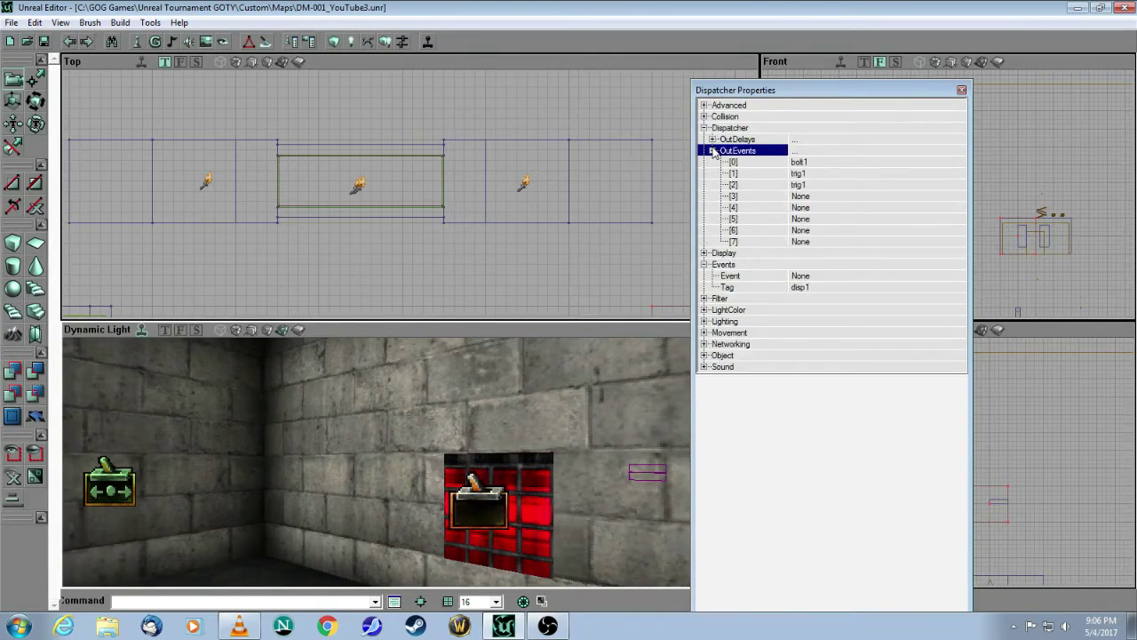
click(825, 174)
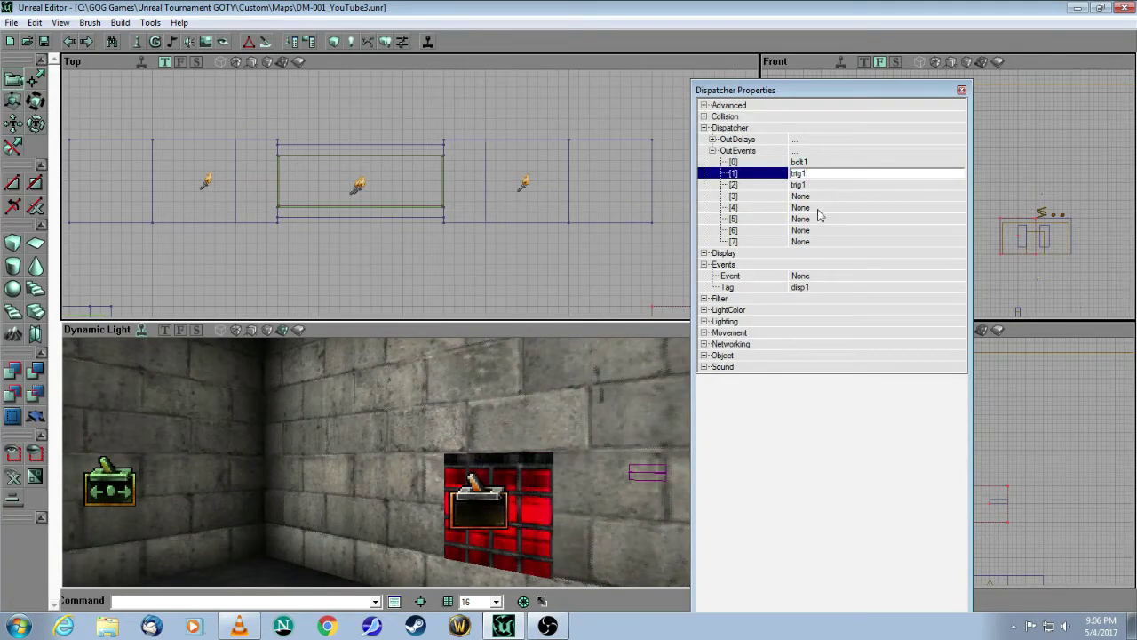
click(414, 492)
drag(414, 492, 409, 533)
drag(542, 417, 382, 524)
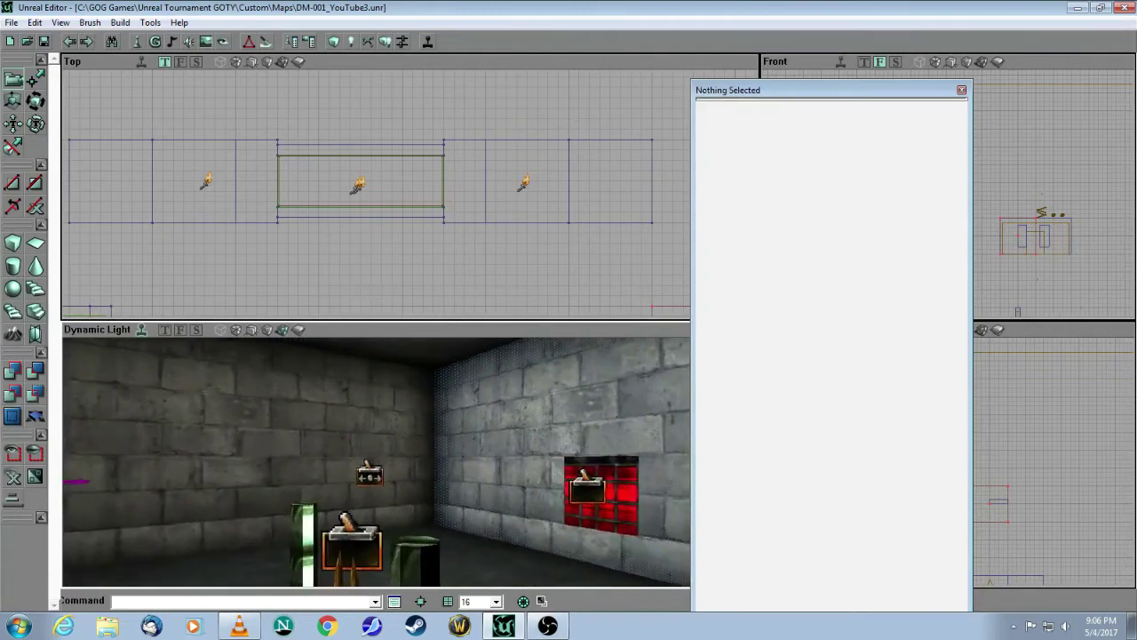
click(370, 540)
click(369, 475)
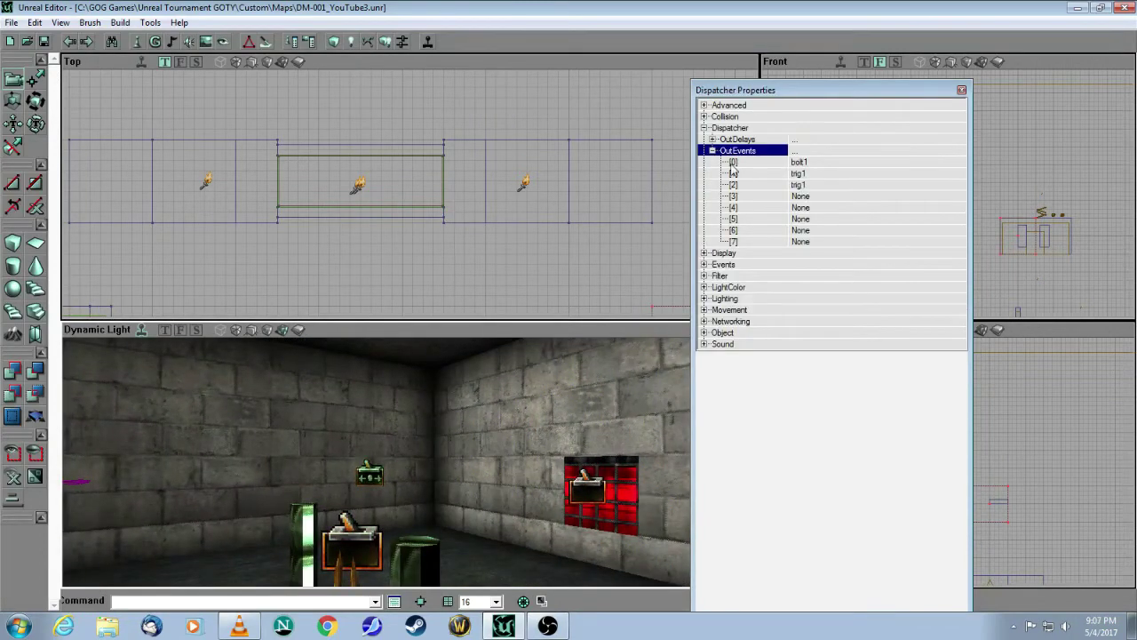
Review OutEvents entries [1] and [2] of the Dispatcher and expand its OutDelays list
click(831, 188)
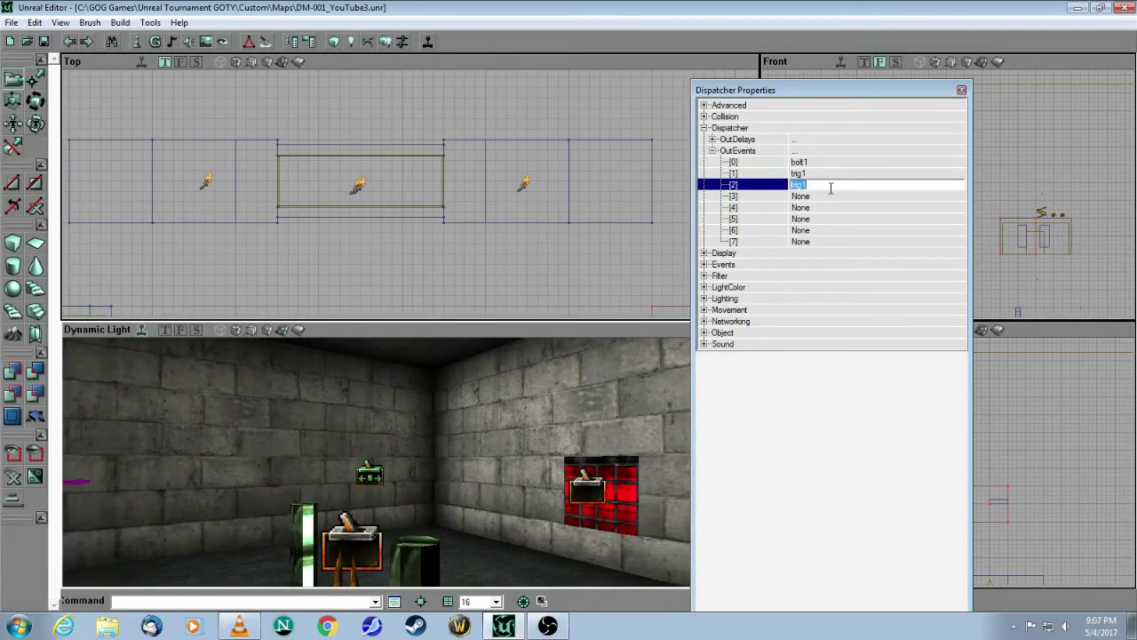
click(824, 174)
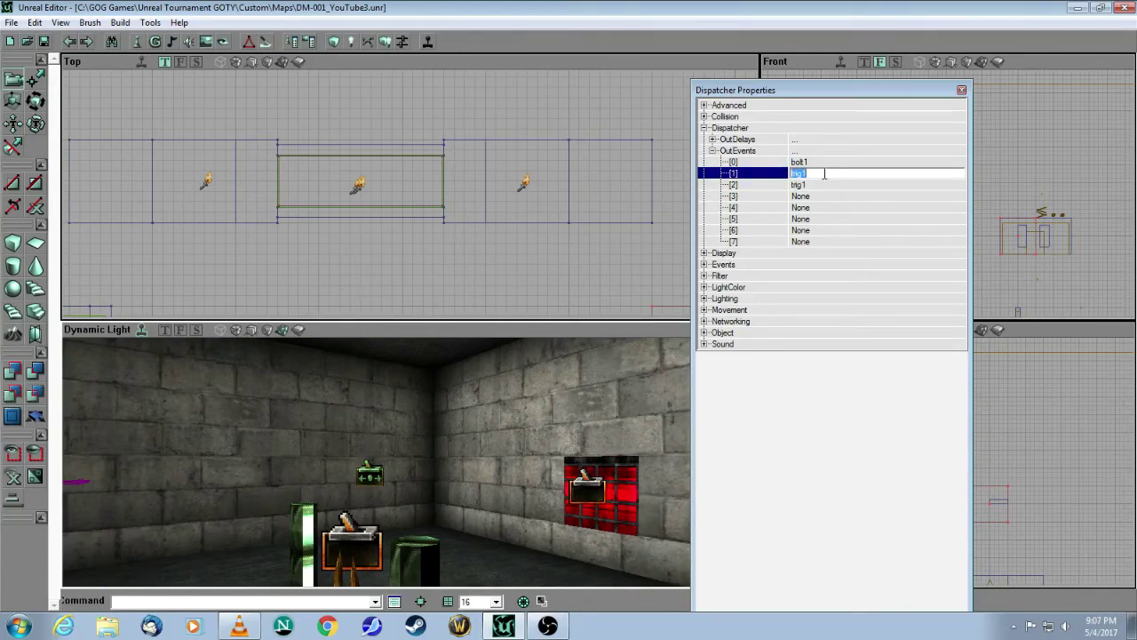
click(823, 187)
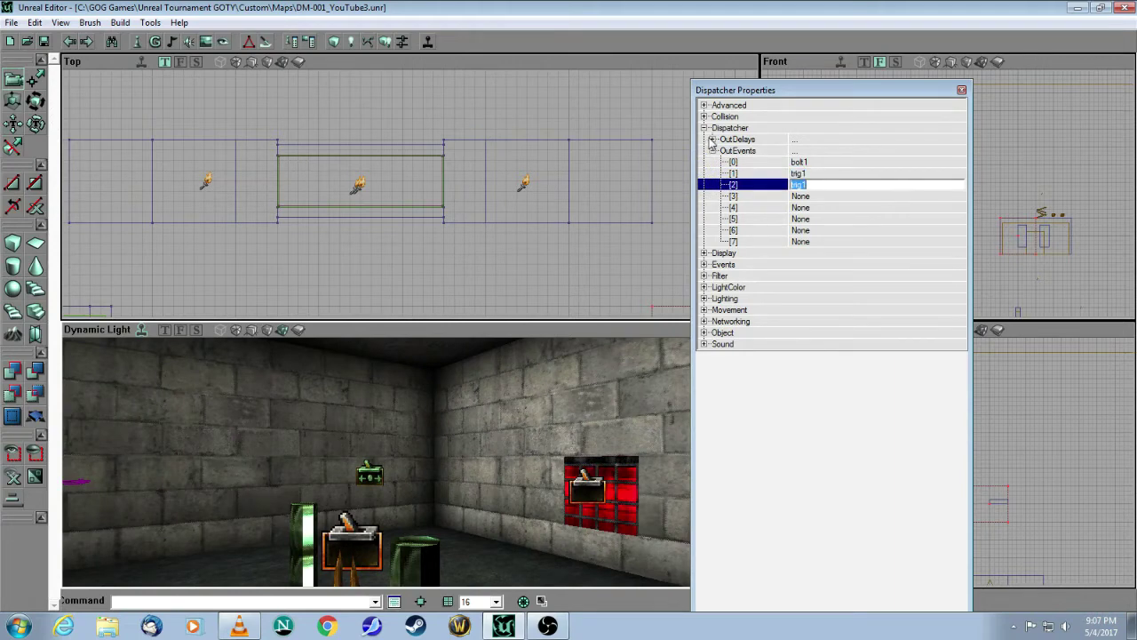
click(712, 139)
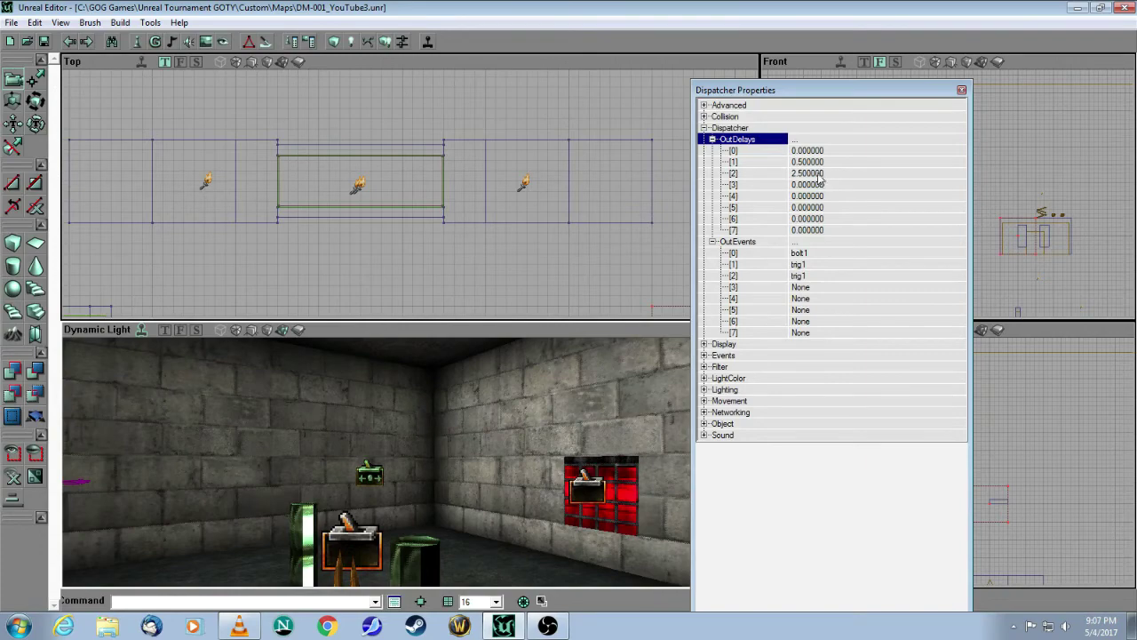
Close the Dispatcher properties and inspect the trap layout around the two green pillars in the 3D view
mouse_move(408, 462)
mouse_down()
mouse_move(400, 533)
mouse_move(408, 444)
mouse_up()
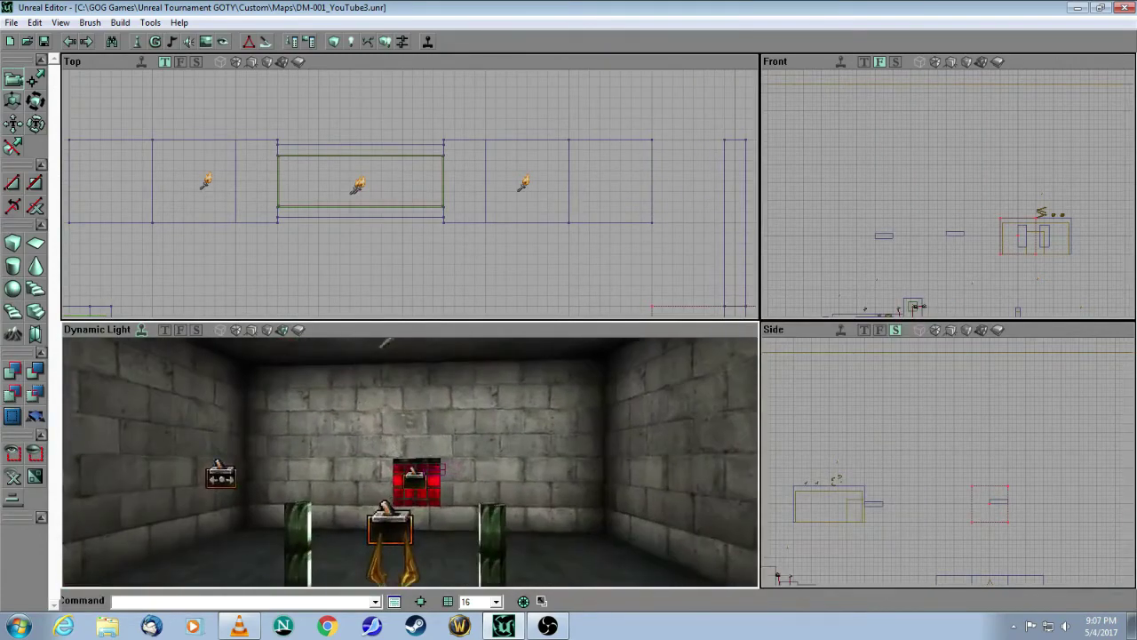
right_drag(467, 520, 465, 547)
drag(467, 548, 467, 520)
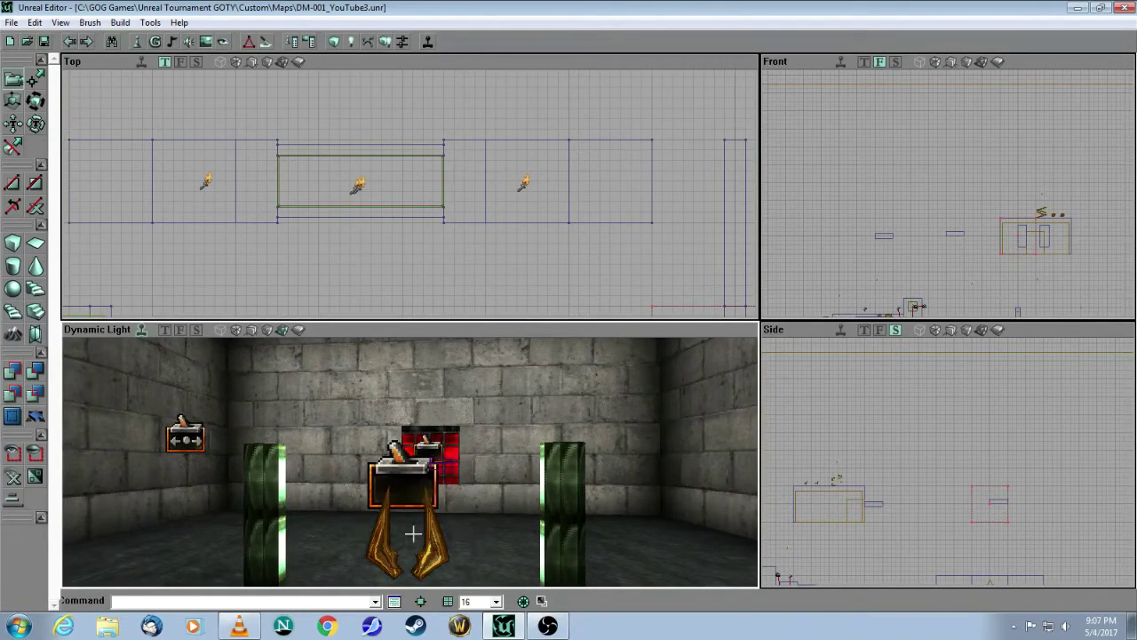
drag(468, 508, 488, 558)
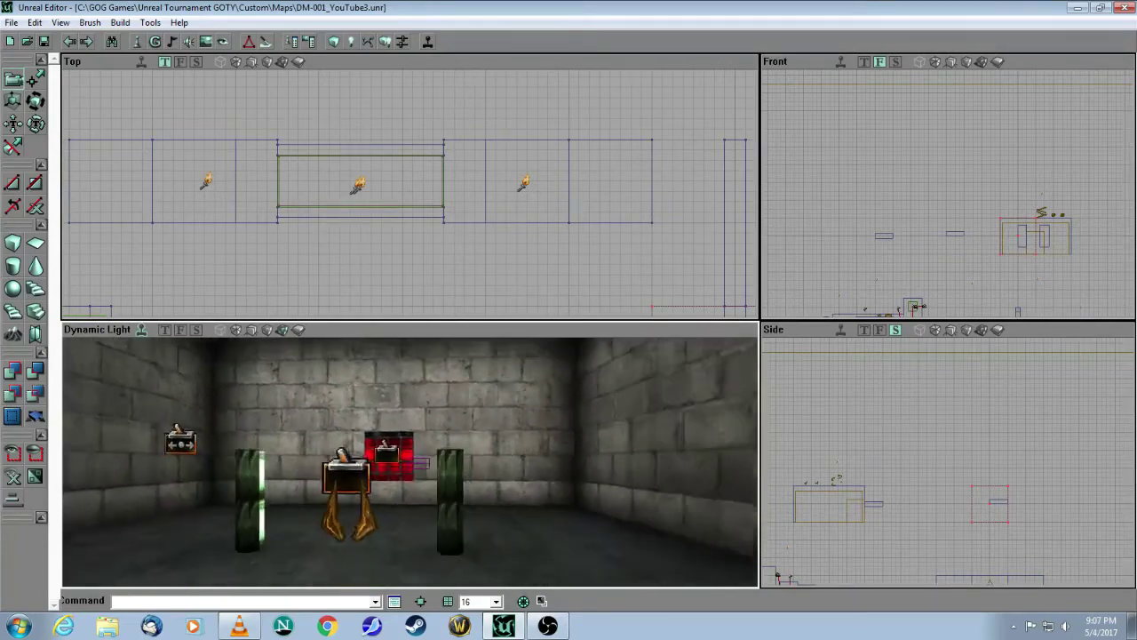
drag(420, 486, 420, 460)
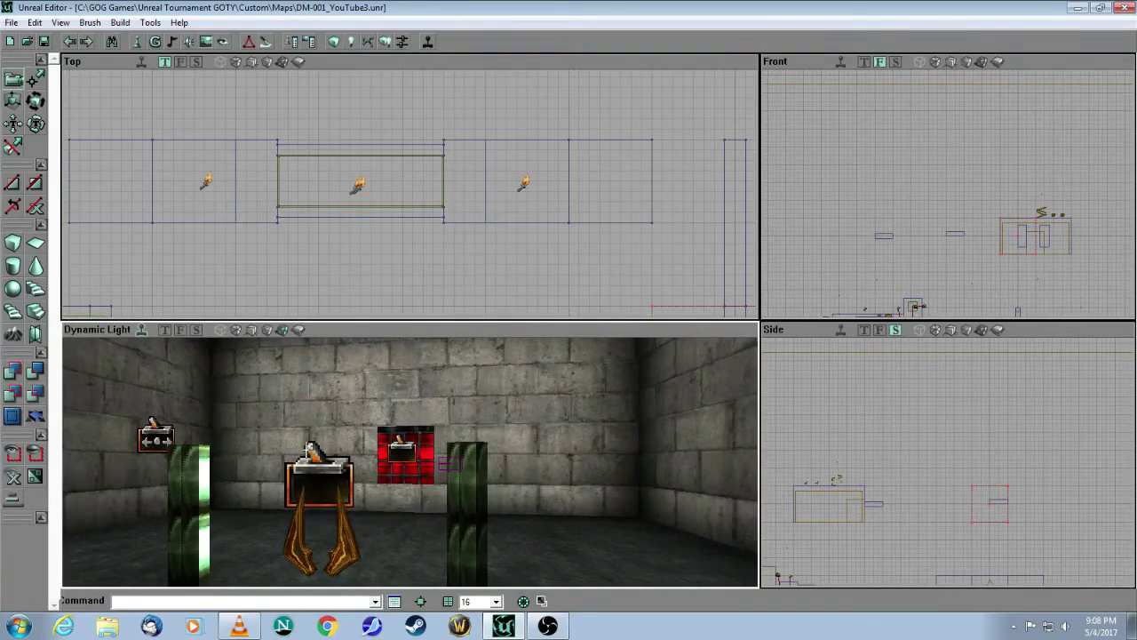
Select the trigger between the pillars and inspect its collision radius in the Top view using Radii View
click(326, 480)
scroll(391, 281, down, 5)
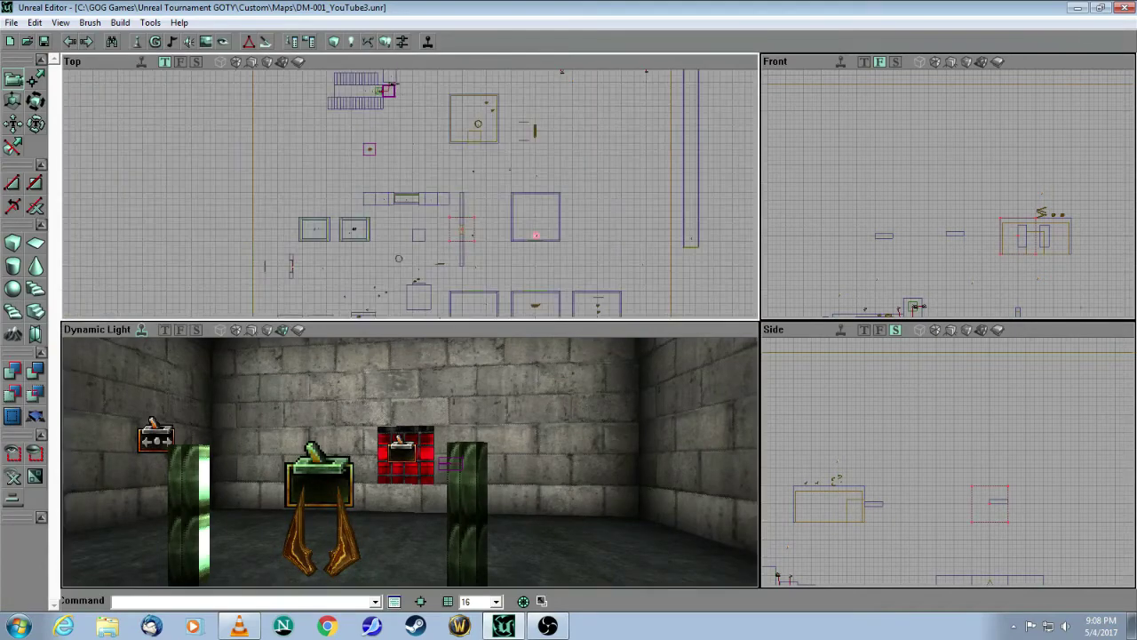
drag(391, 281, 294, 214)
scroll(410, 193, down, 1)
scroll(410, 193, up, 8)
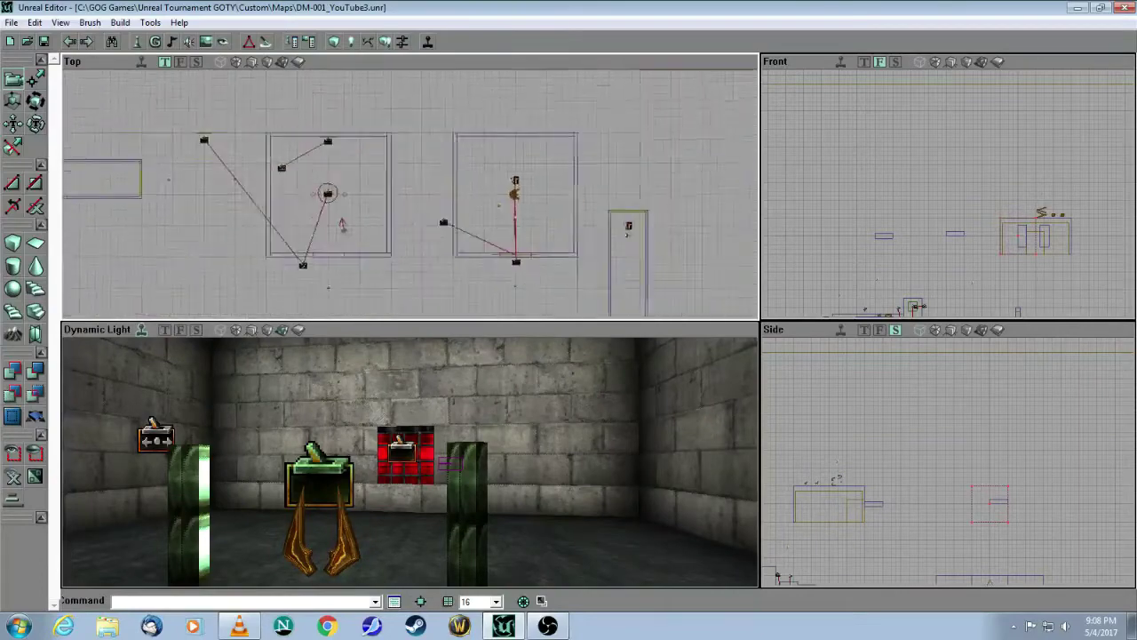
drag(239, 187, 398, 220)
scroll(398, 220, up, 5)
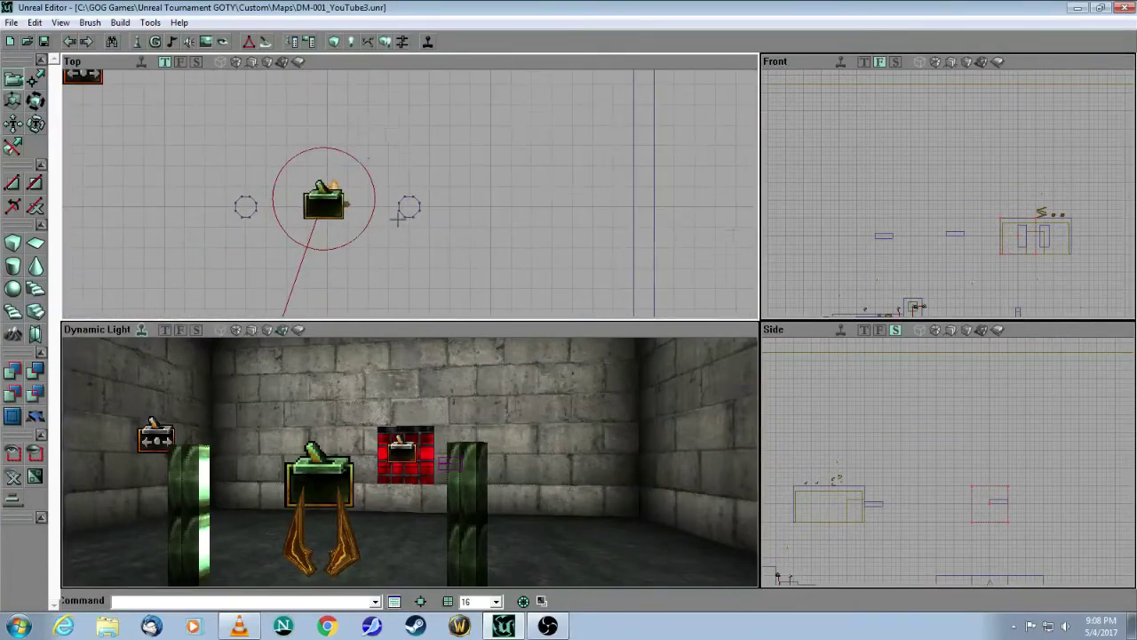
right_click(480, 64)
mouse_move(569, 104)
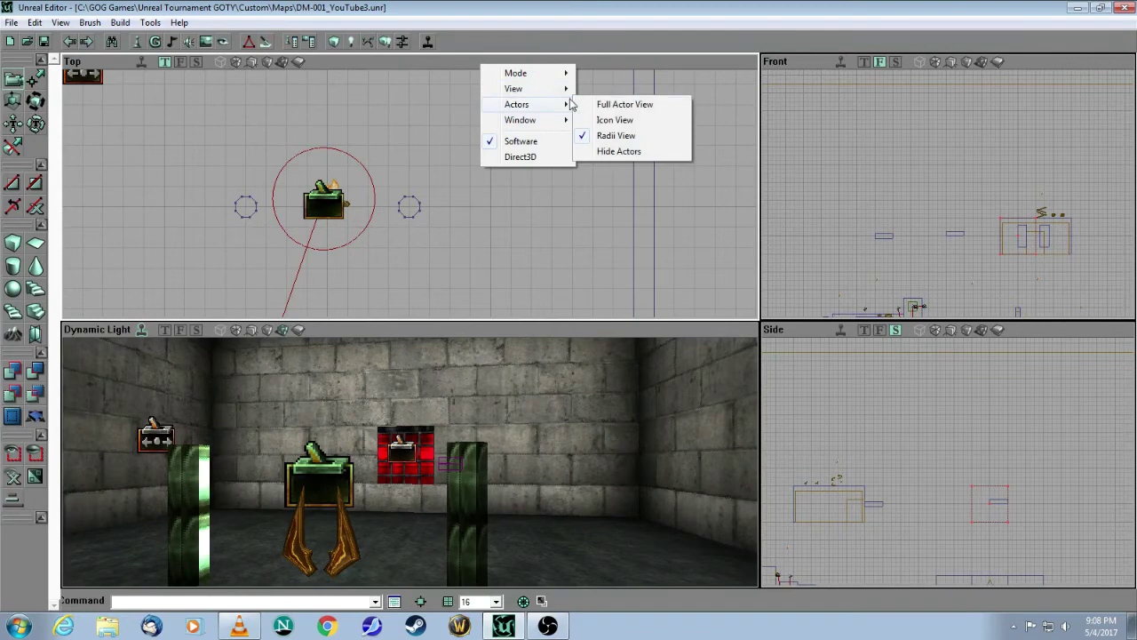
click(631, 137)
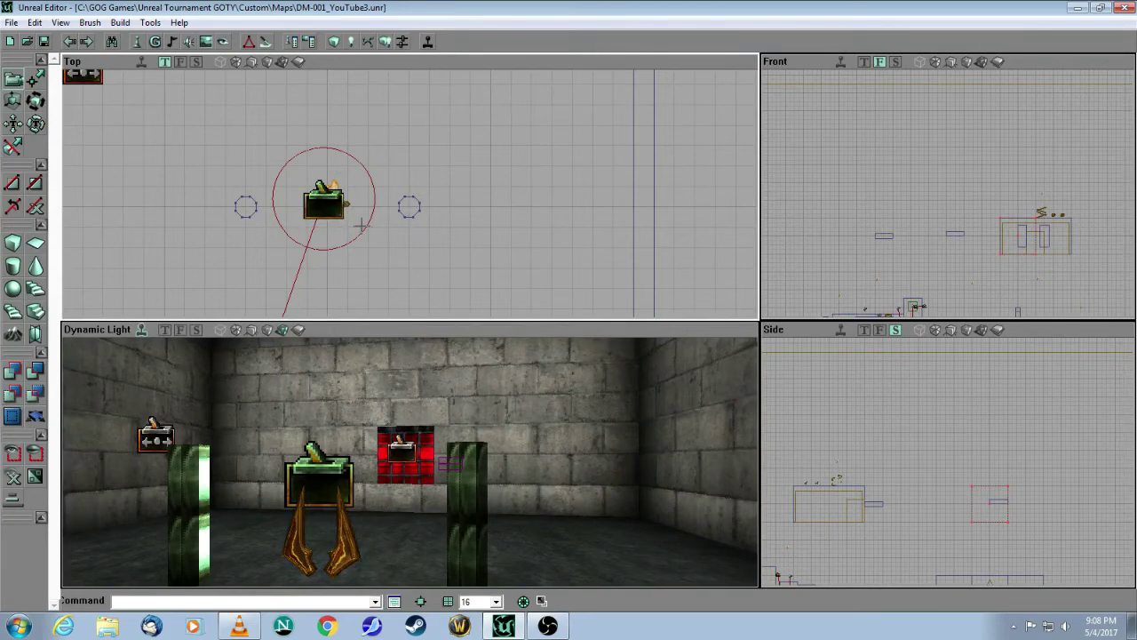
Deselect the trigger and examine the purple crossed-sheet mover outside the block-walled room
click(450, 235)
mouse_move(449, 445)
mouse_down()
mouse_move(436, 507)
mouse_move(467, 343)
mouse_up()
drag(422, 426, 406, 454)
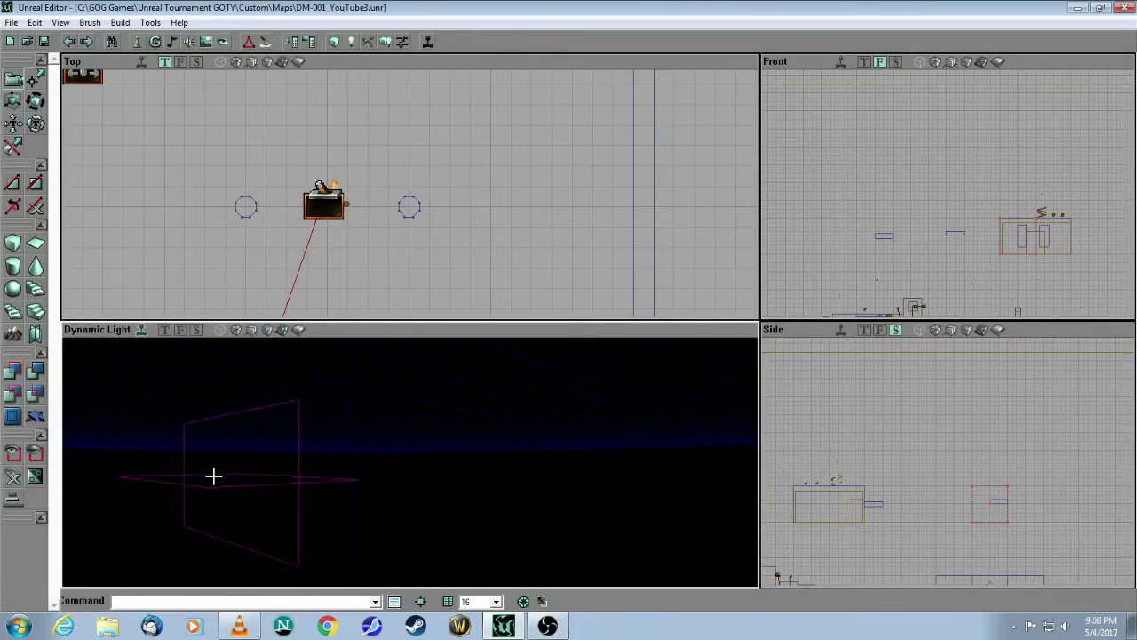
click(269, 482)
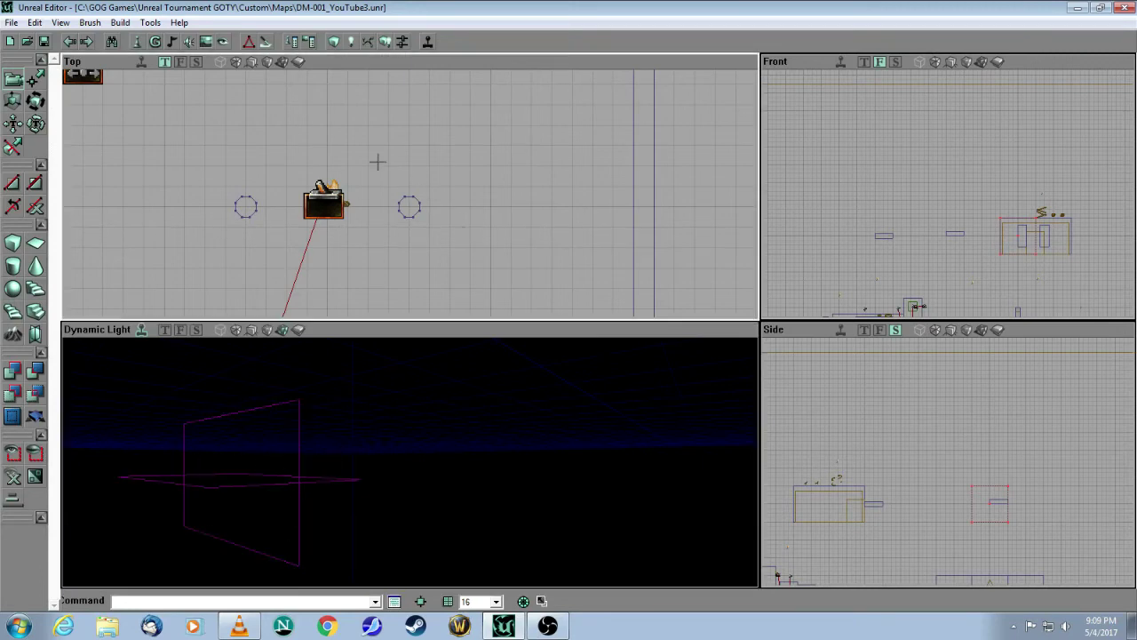
Load the ISVFX.utx texture package in the texture browser and select the energy4 texture
click(205, 42)
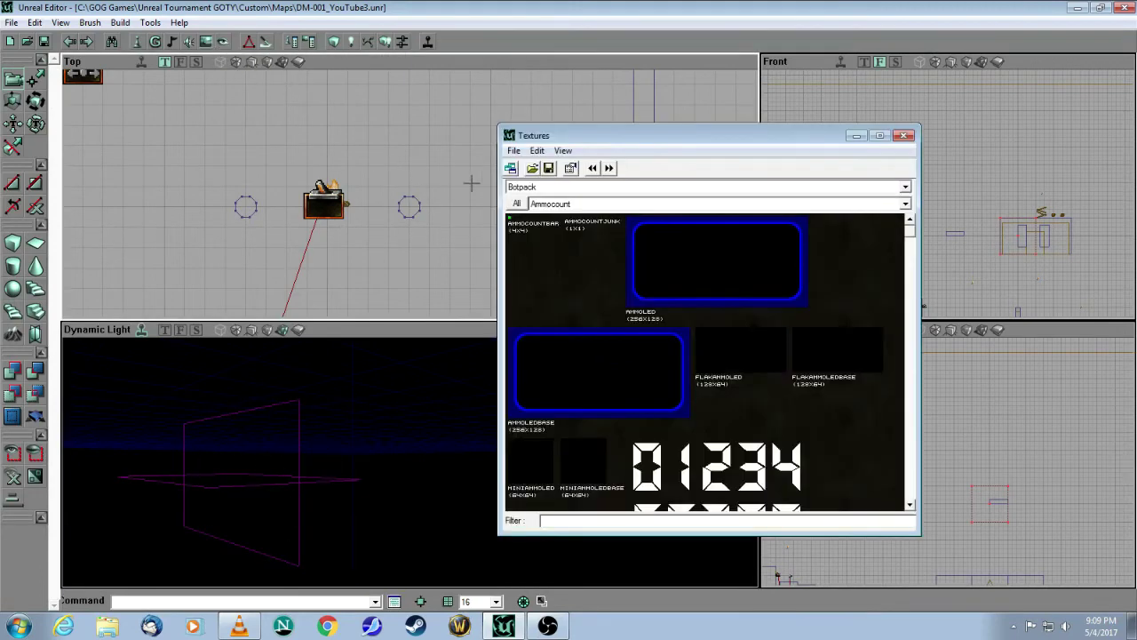
click(513, 151)
click(508, 182)
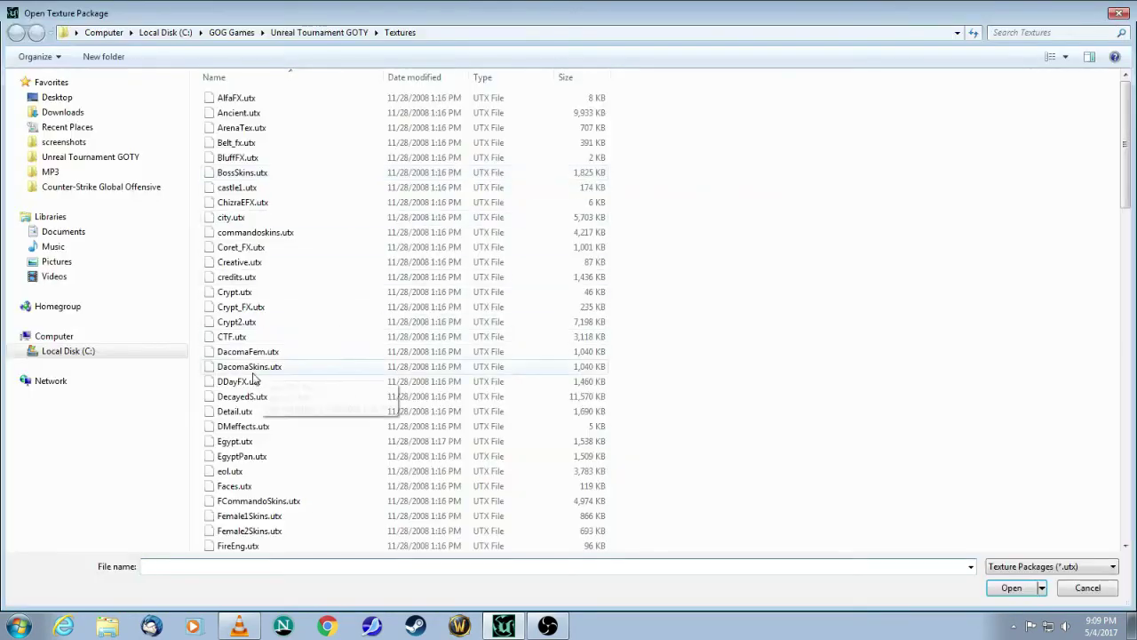
click(254, 399)
scroll(254, 409, down, 2)
scroll(254, 418, down, 9)
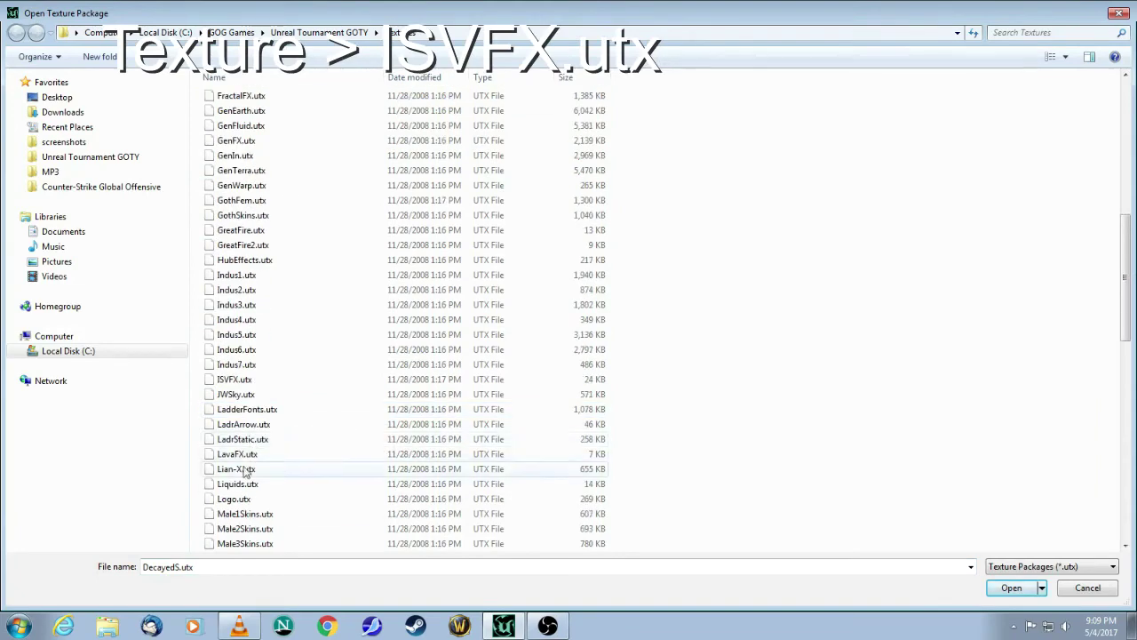
click(233, 381)
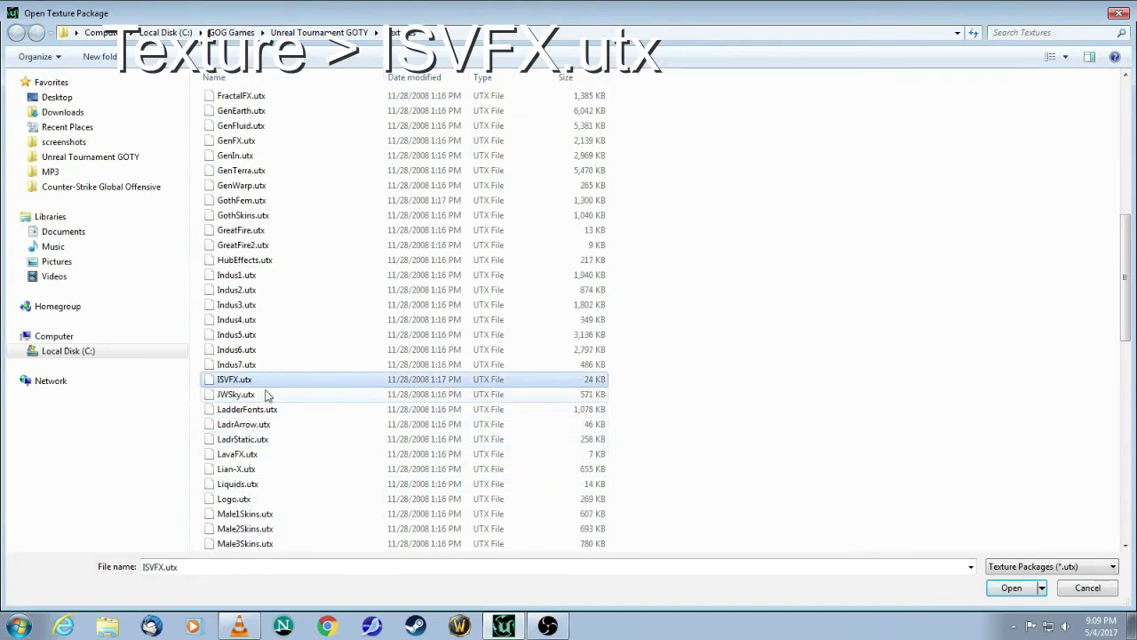
click(1010, 587)
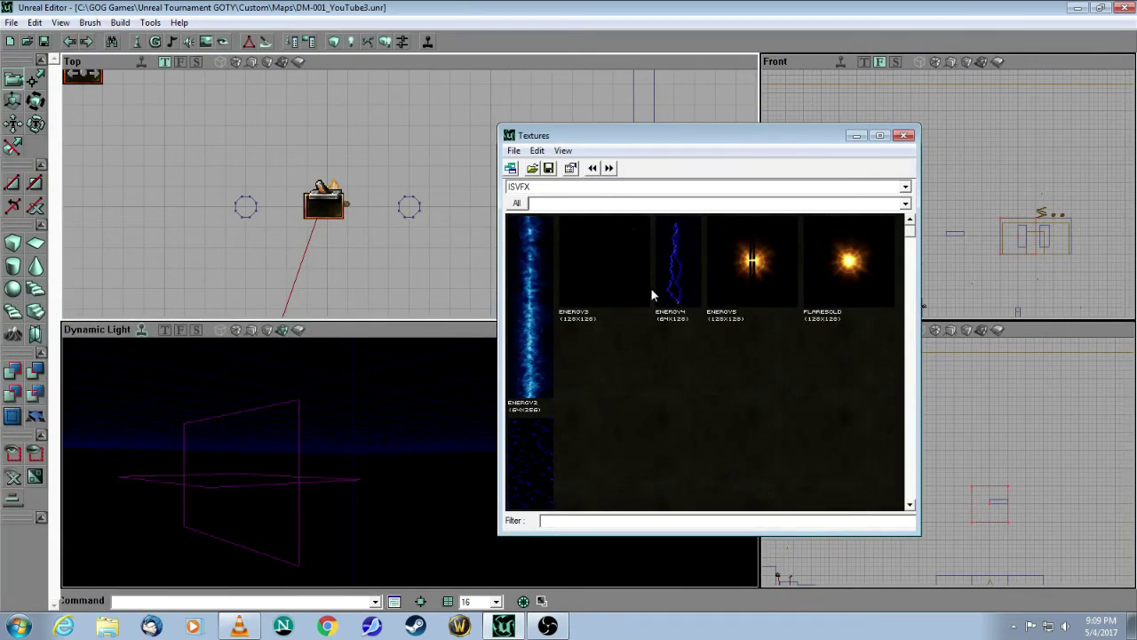
click(682, 283)
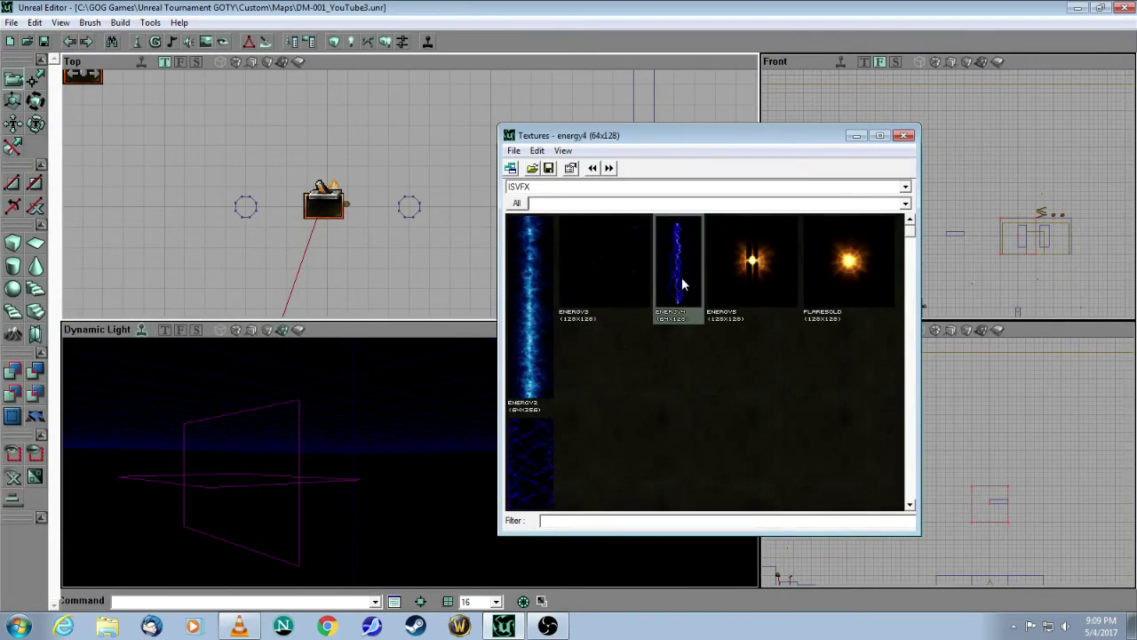
Close the texture browser and open the properties of the purple crossed-sheet mover outside the room
click(905, 135)
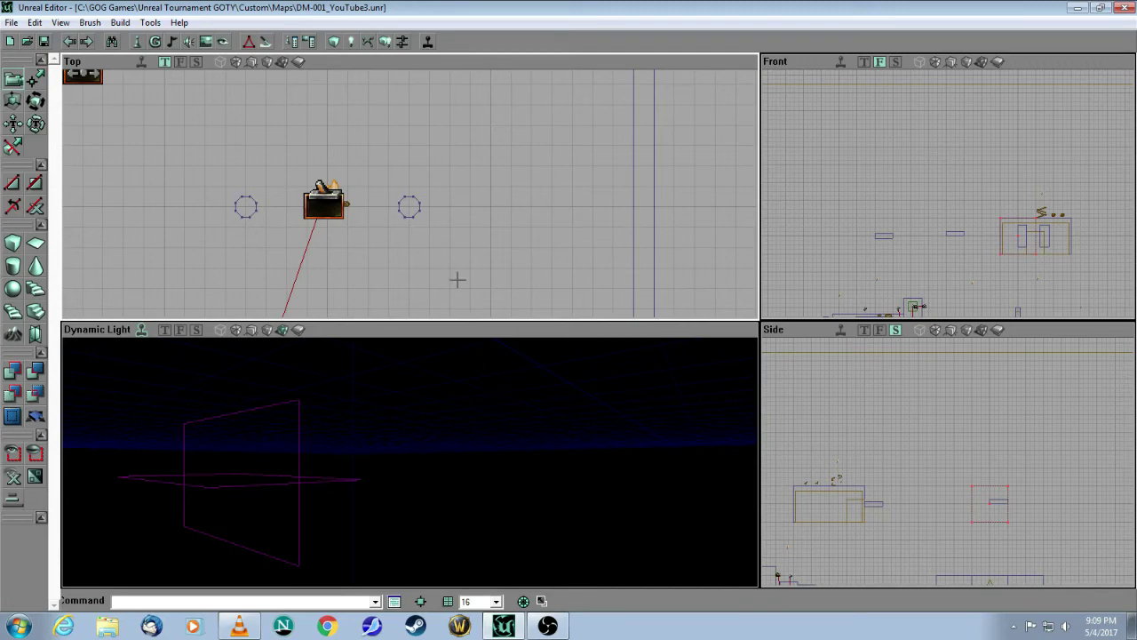
mouse_move(422, 414)
mouse_down()
mouse_move(400, 441)
mouse_move(420, 417)
mouse_up()
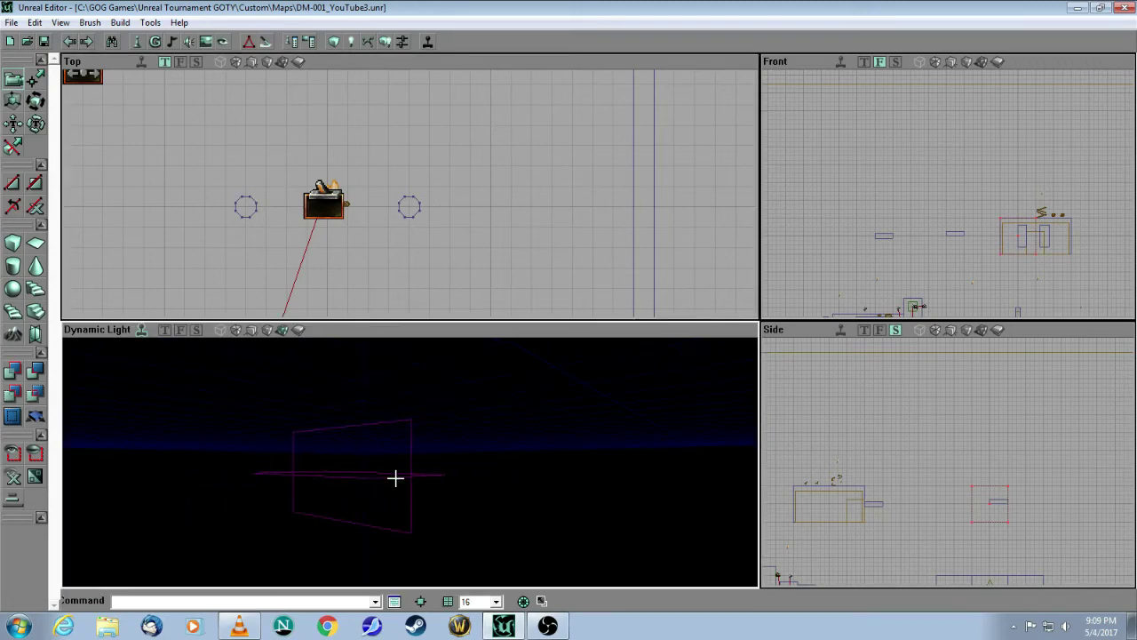
mouse_move(480, 495)
mouse_down()
mouse_move(444, 485)
mouse_move(384, 505)
mouse_up()
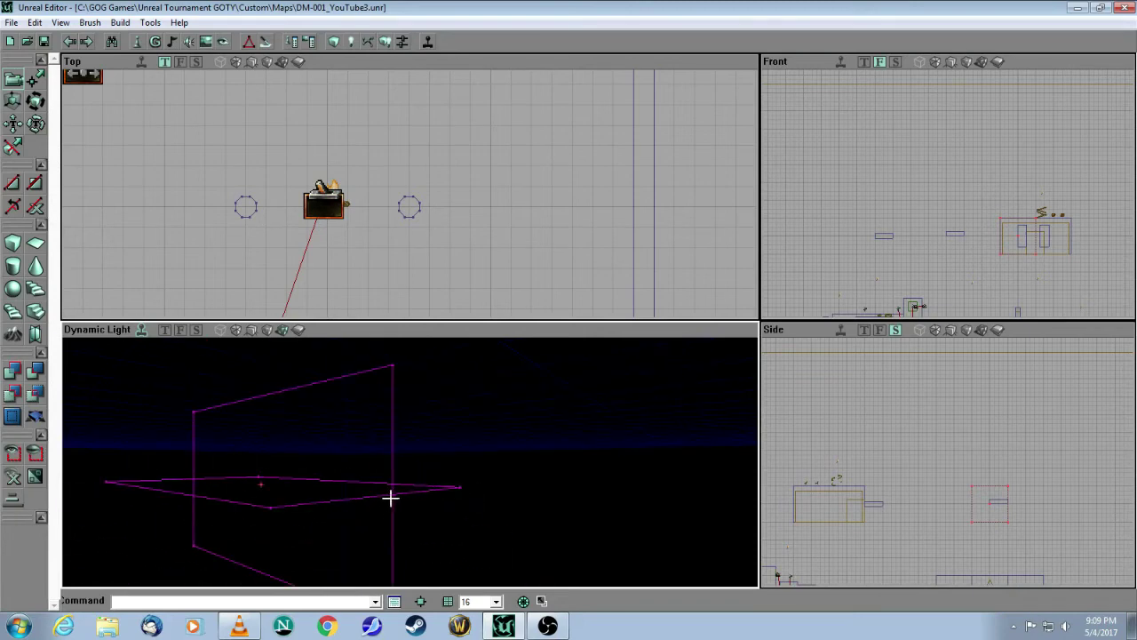
right_click(390, 233)
click(418, 243)
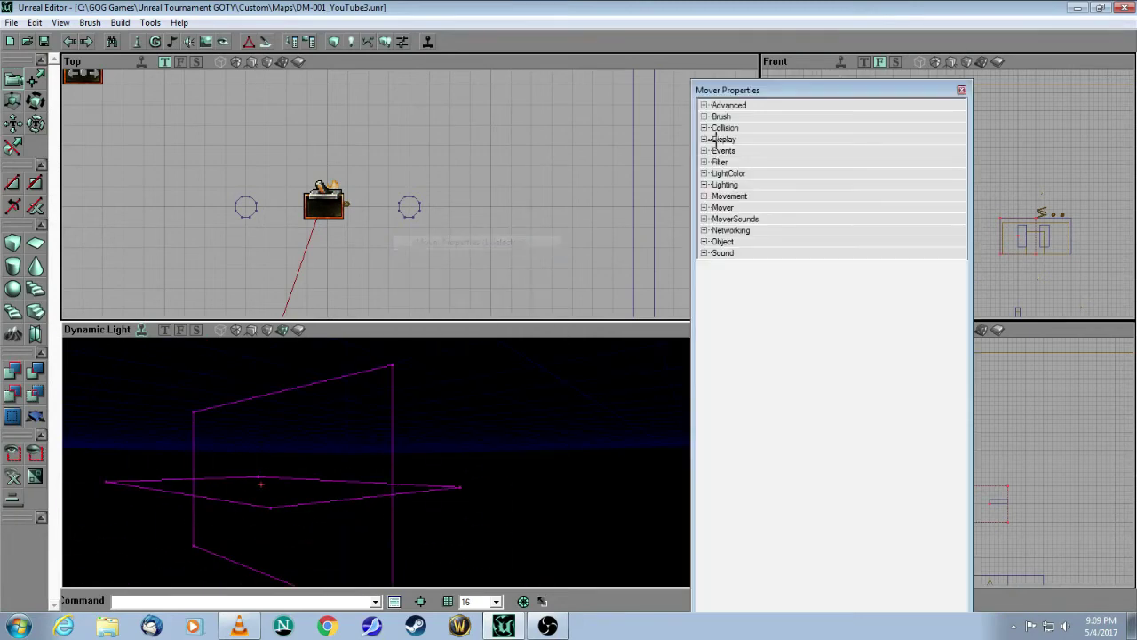
Inspect the crossed-sheet mover's event tag and its Mover settings, including encroach type, glide type, move time and stay-open time
drag(751, 88, 752, 134)
click(706, 196)
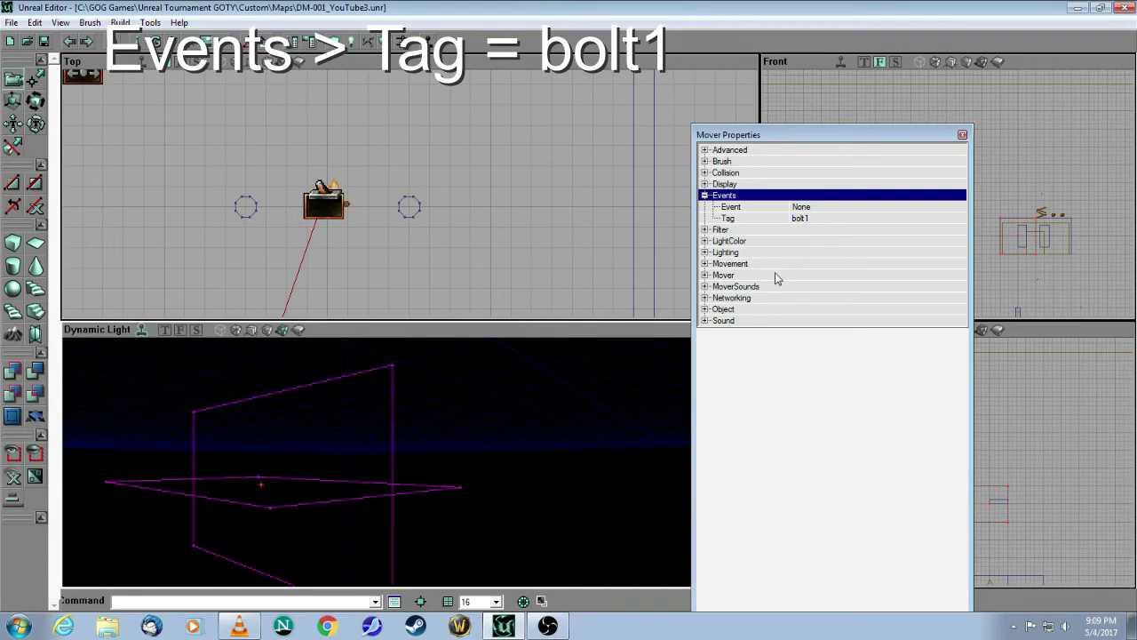
click(720, 275)
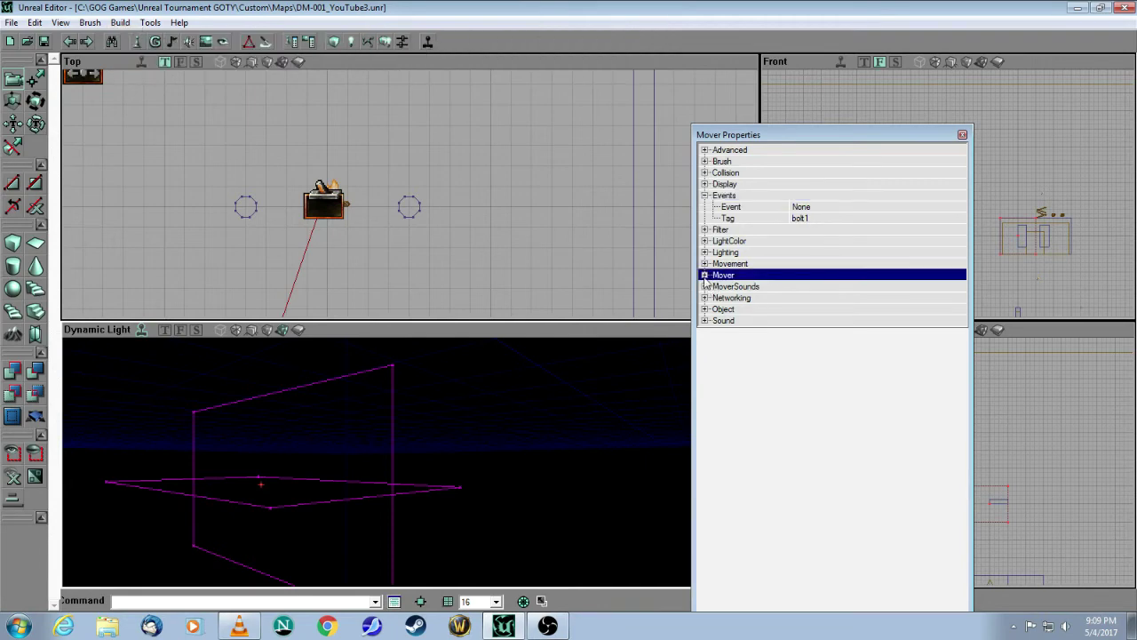
click(704, 275)
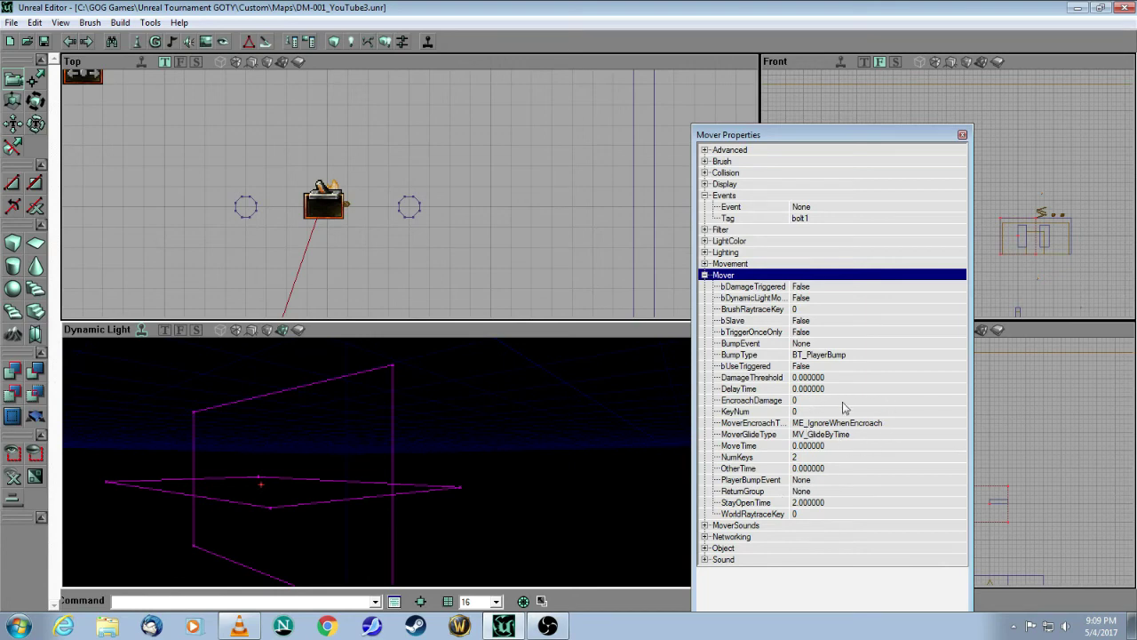
Review the mover's initial state and its opening, closing and ambient sounds, and close its properties
click(705, 549)
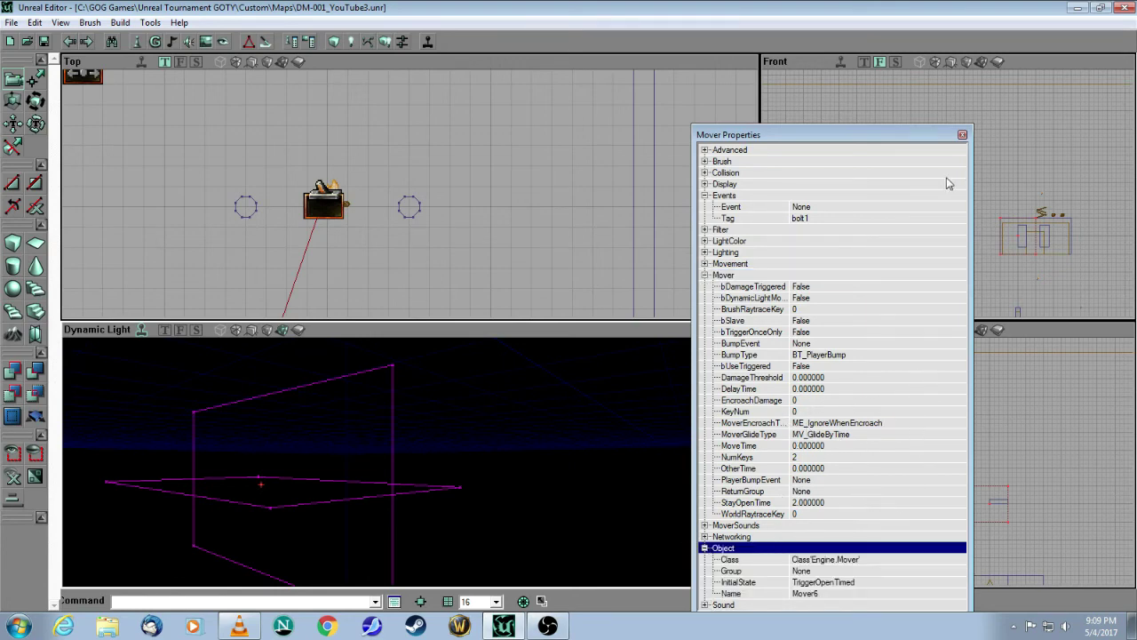
drag(911, 140, 916, 40)
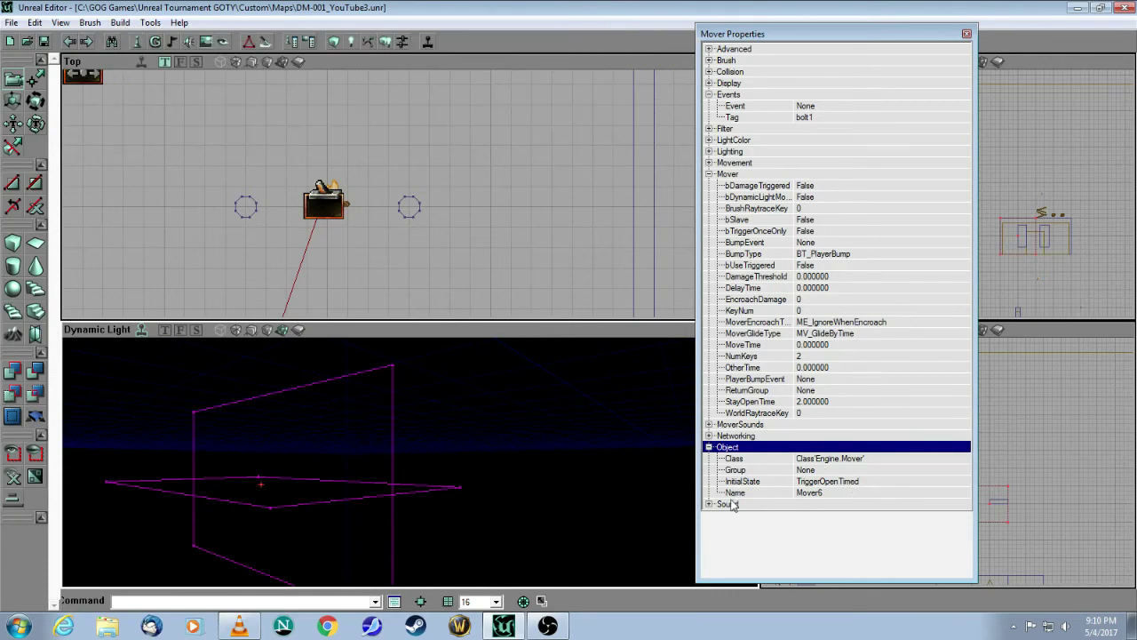
click(739, 424)
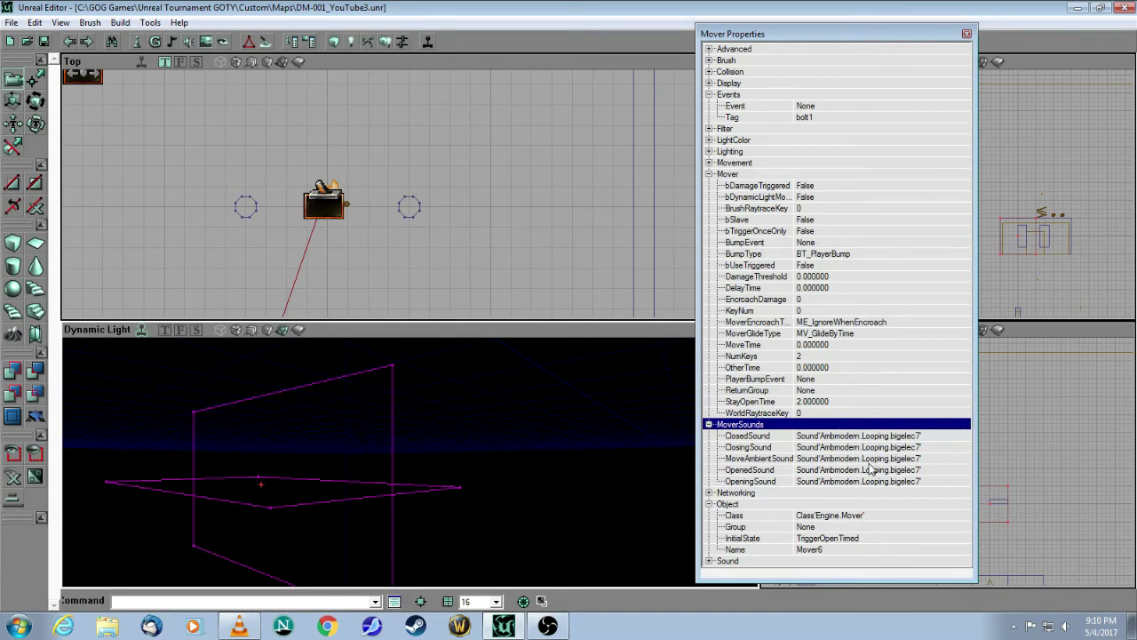
click(966, 33)
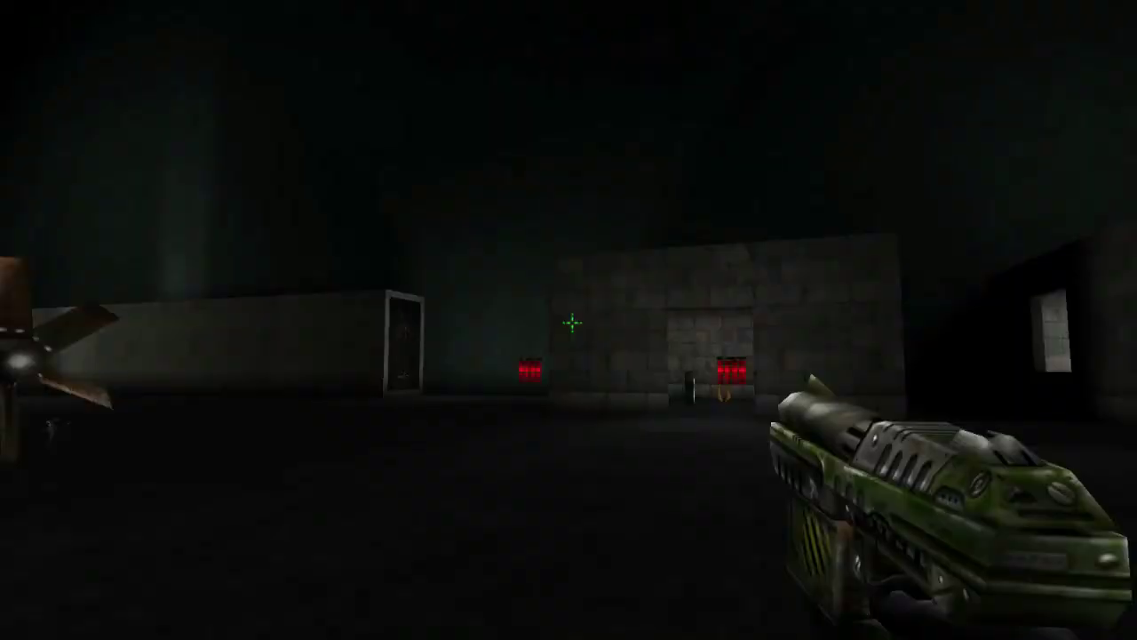
key(w)
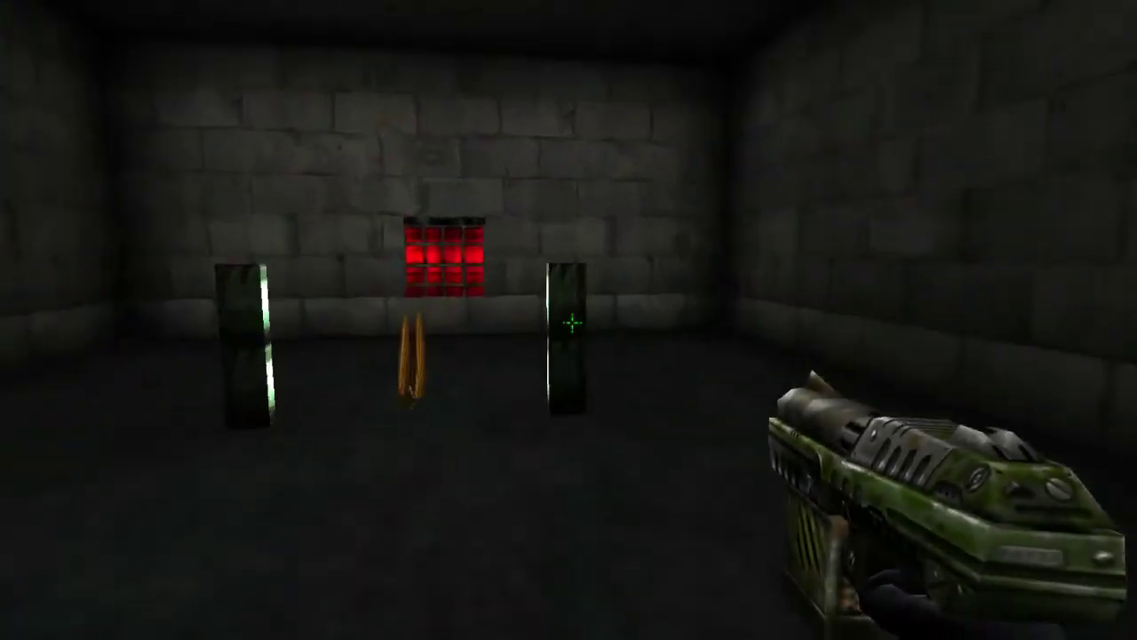
key(d)
key(w)
key(a)
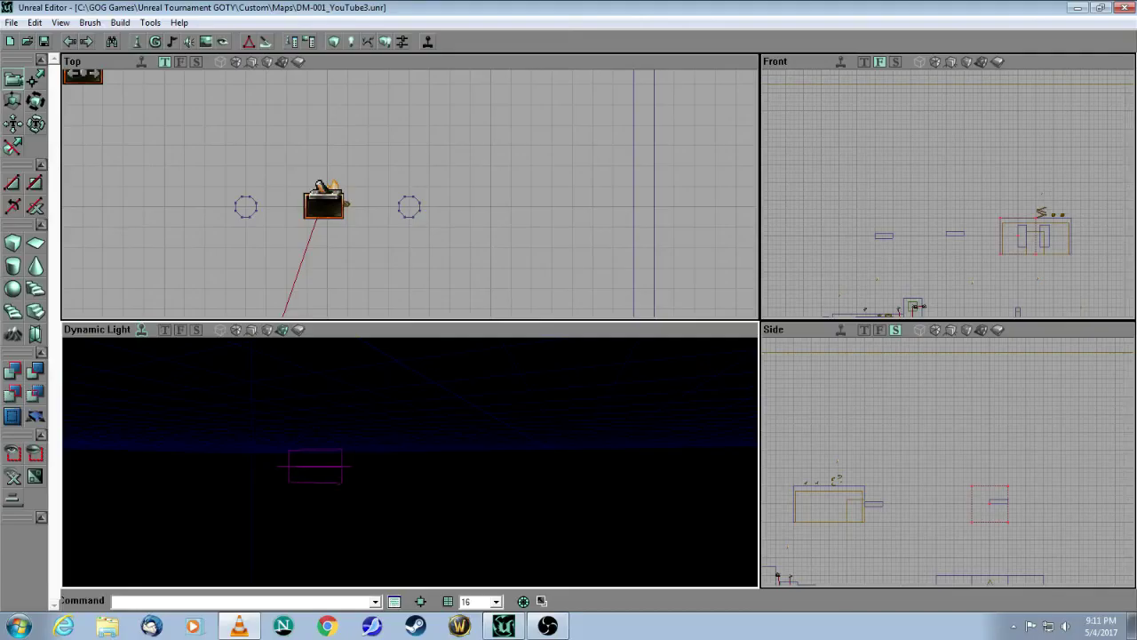
Examine the crossed-sheet mover and return to the triggers between the two green pillars in the 3D view
drag(410, 462, 424, 435)
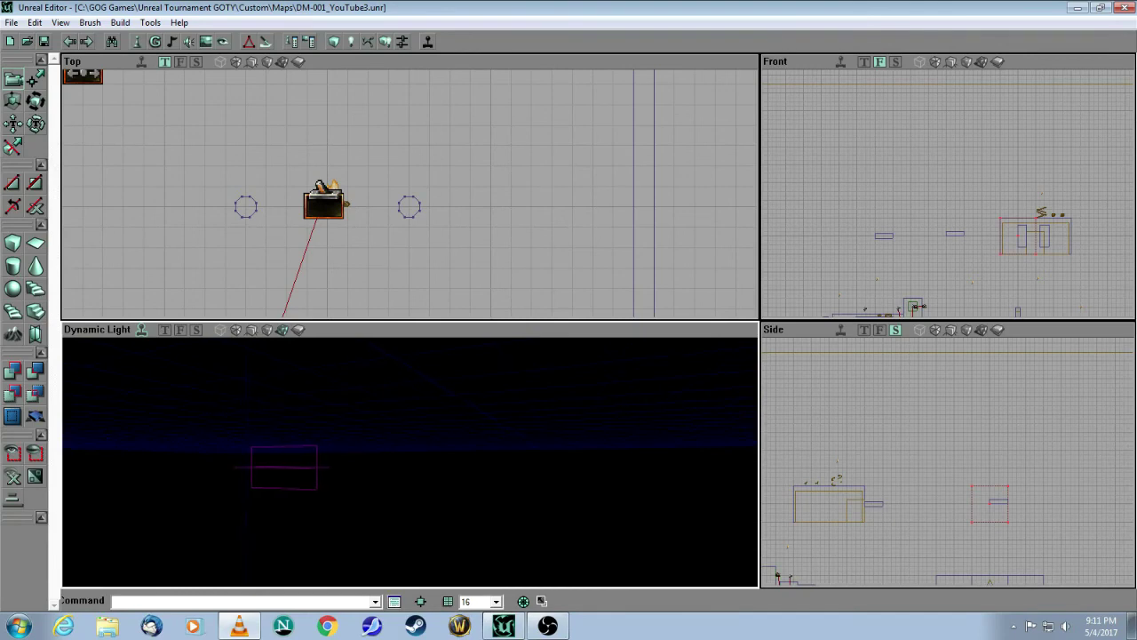
drag(294, 499, 290, 480)
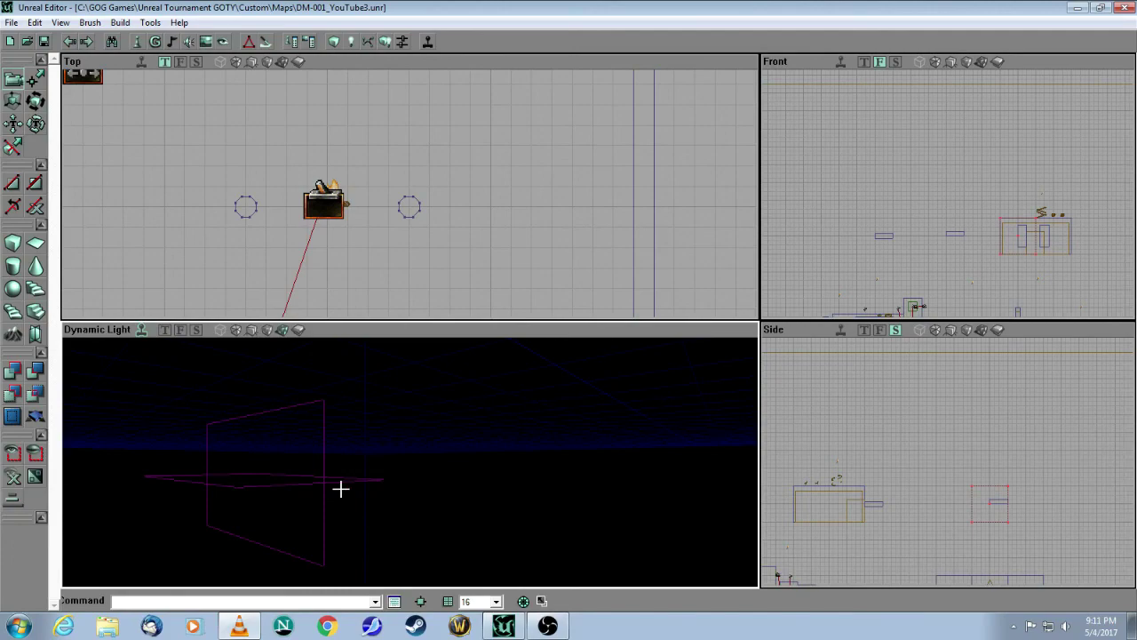
mouse_move(351, 470)
mouse_down()
mouse_move(204, 448)
mouse_move(182, 355)
mouse_move(209, 342)
mouse_move(329, 364)
mouse_up()
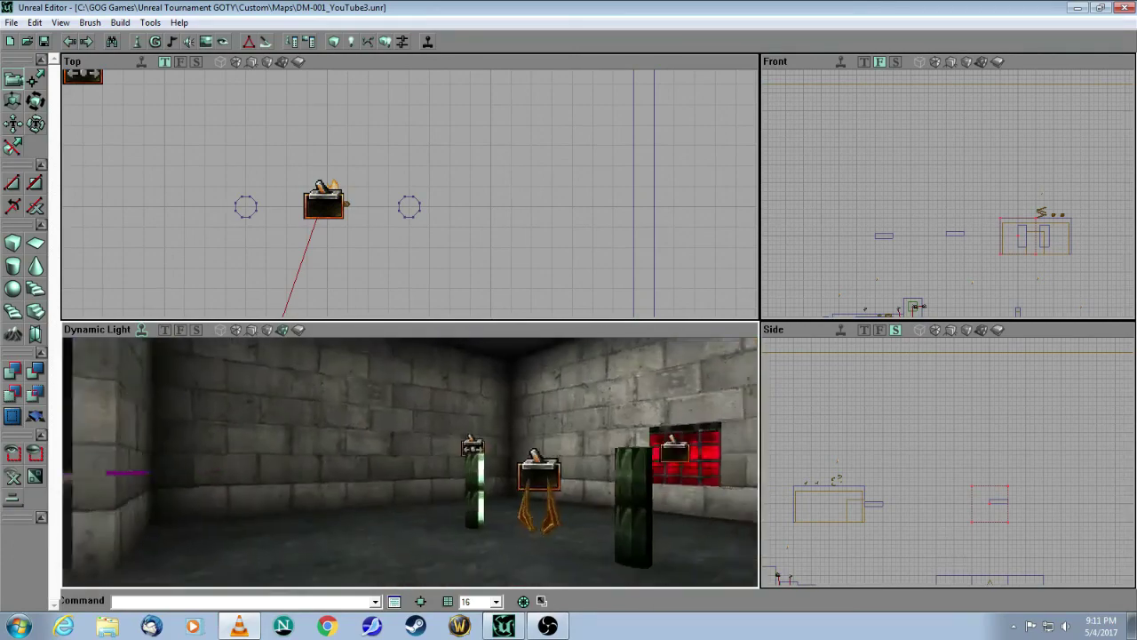
drag(364, 430, 339, 500)
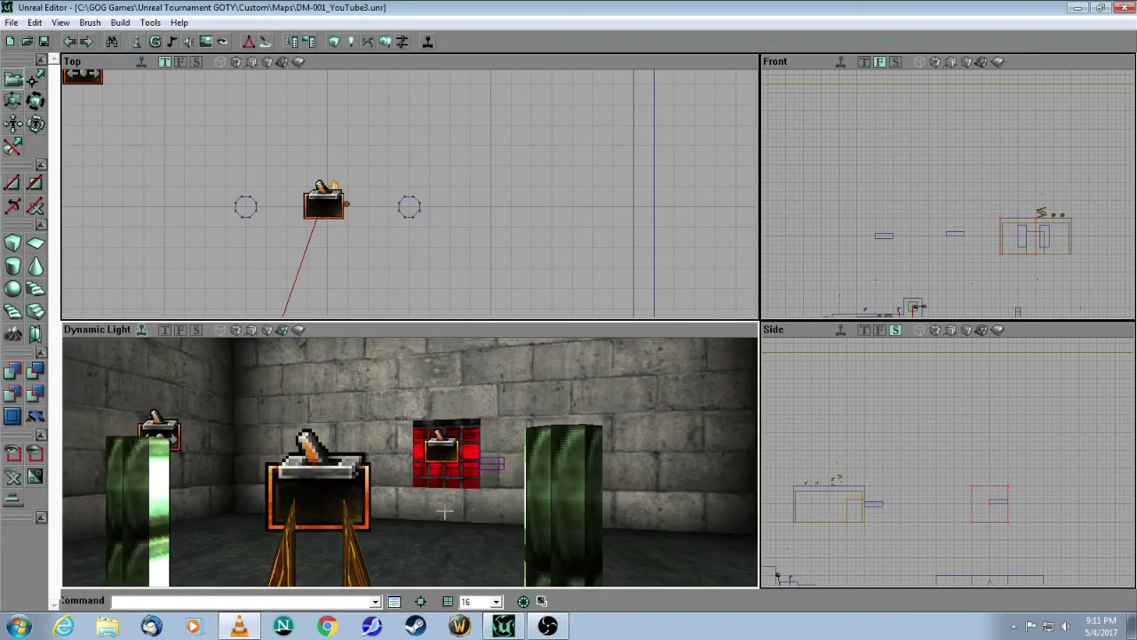
mouse_move(425, 479)
mouse_down()
mouse_move(391, 445)
mouse_move(425, 475)
mouse_up()
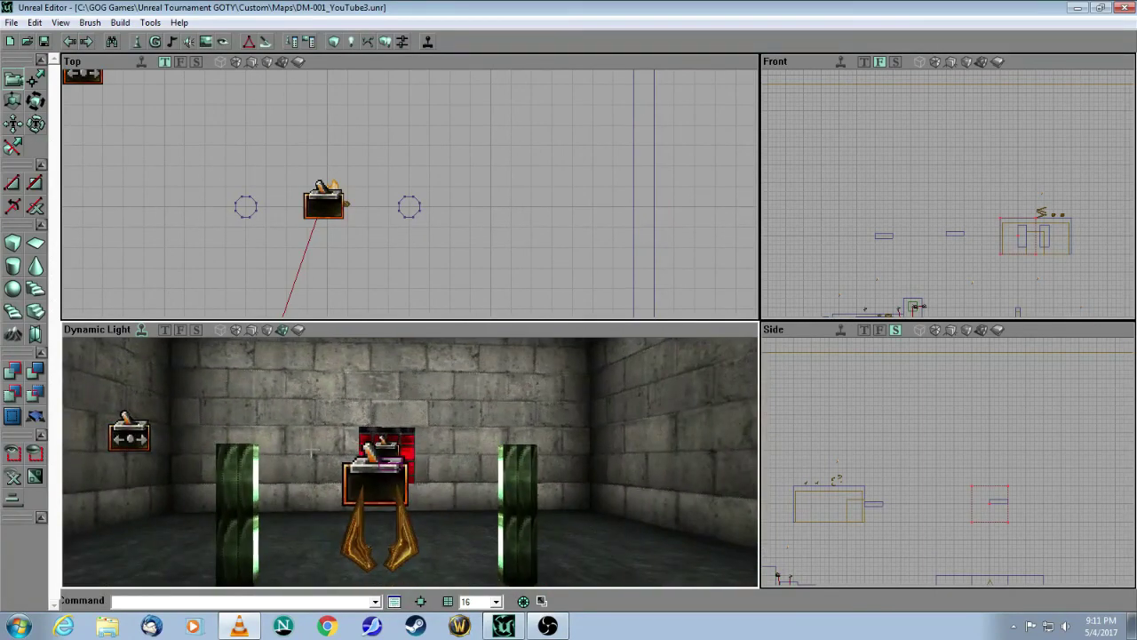